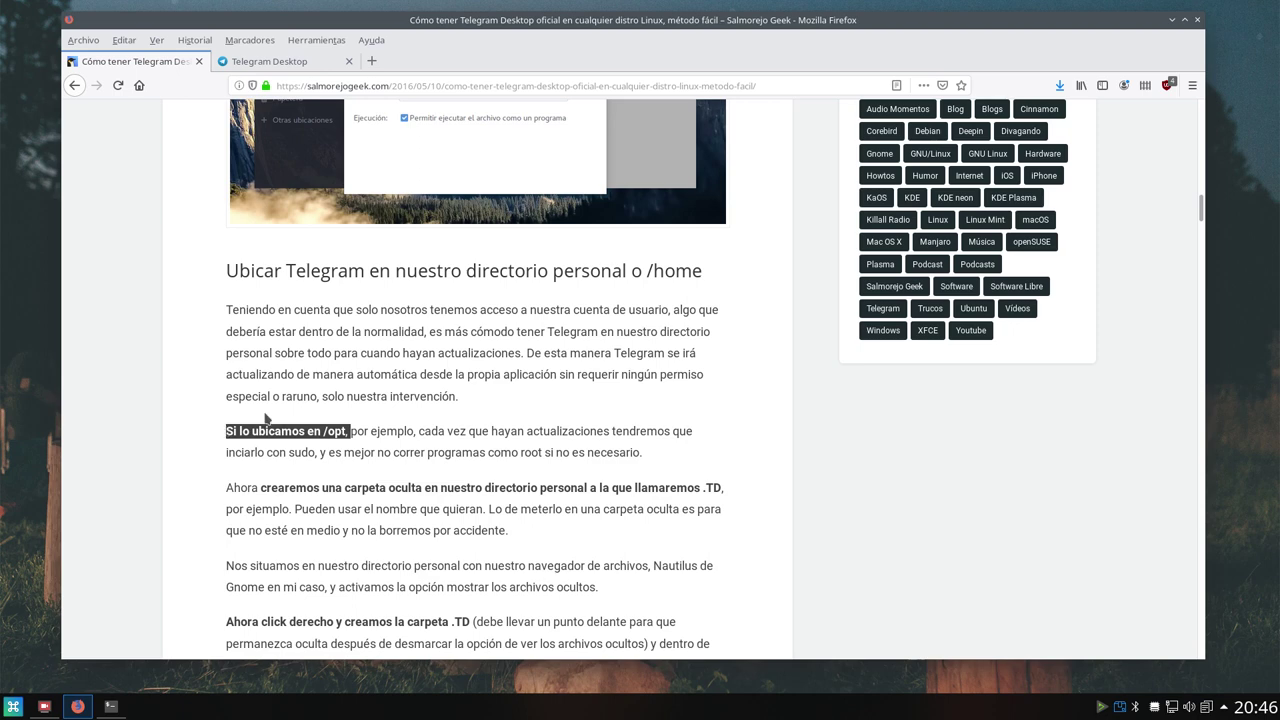
- Review the article's sections on placing Telegram in the home directory, starting it the first time and cleaning up a previous installation
left_click(181, 358)
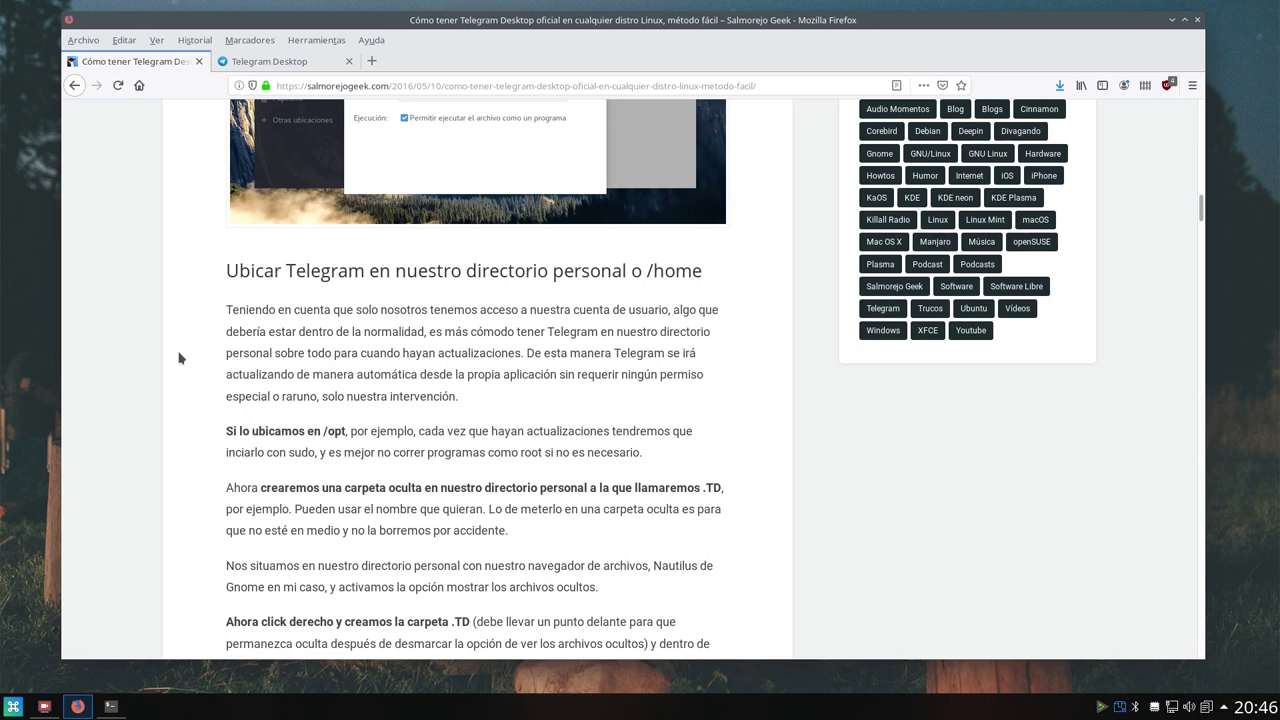
scroll(177, 178, "up", 5)
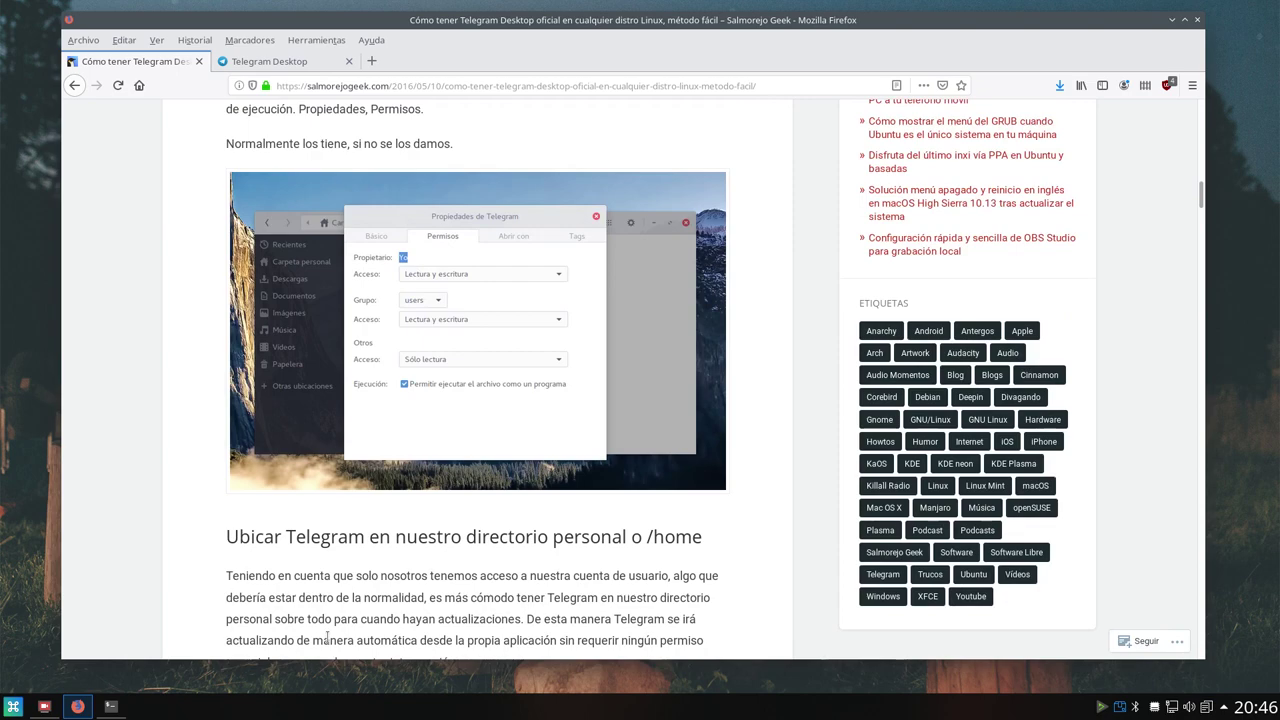
scroll(499, 535, "down", 10)
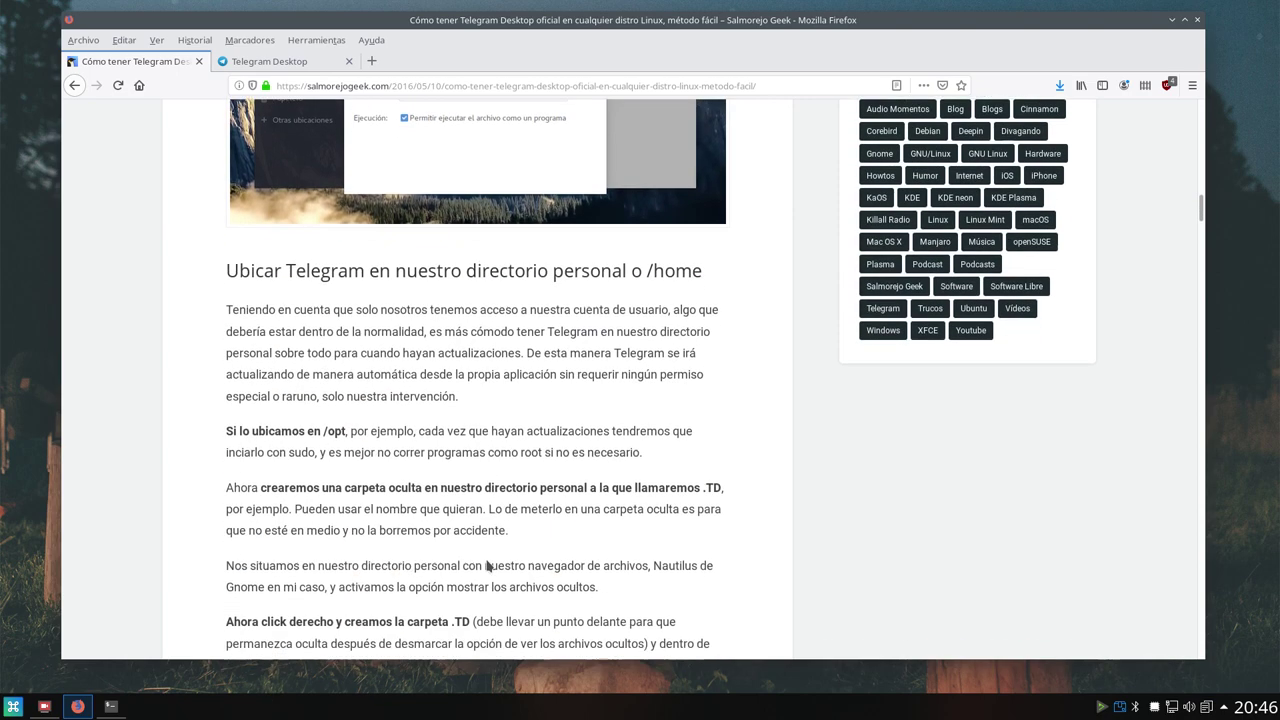
scroll(499, 535, "down", 10)
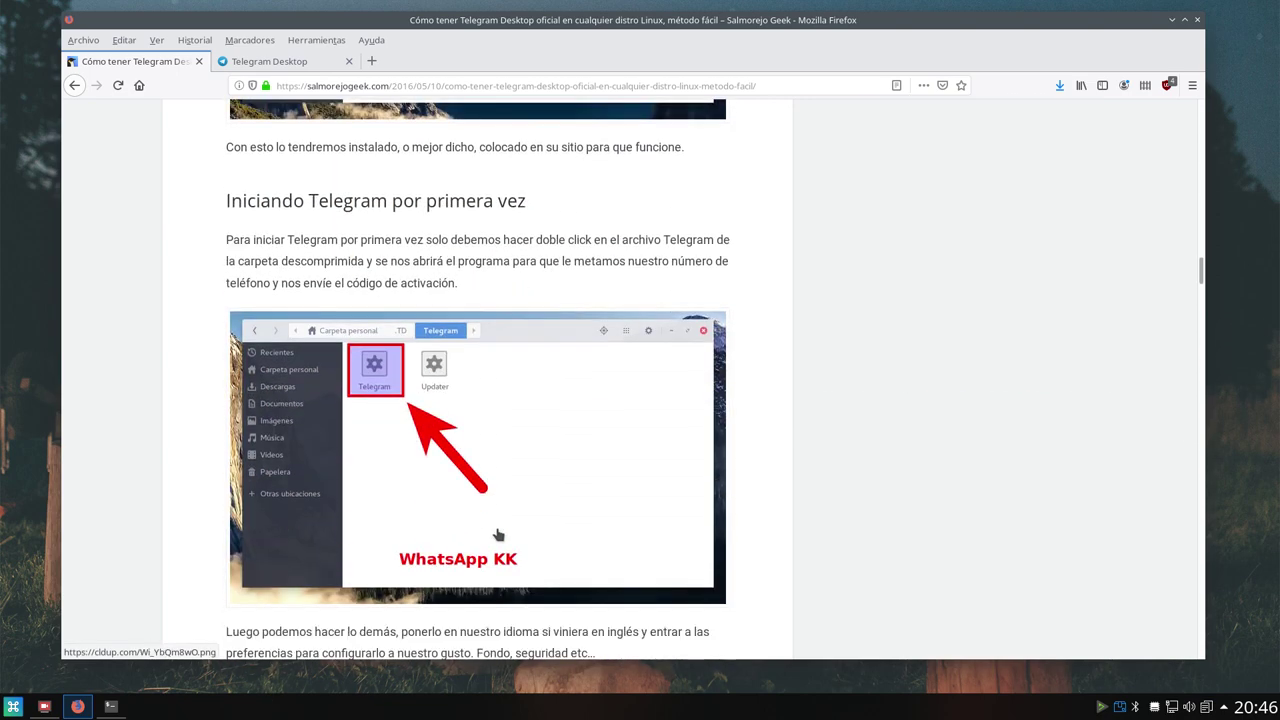
scroll(497, 533, "up", 5)
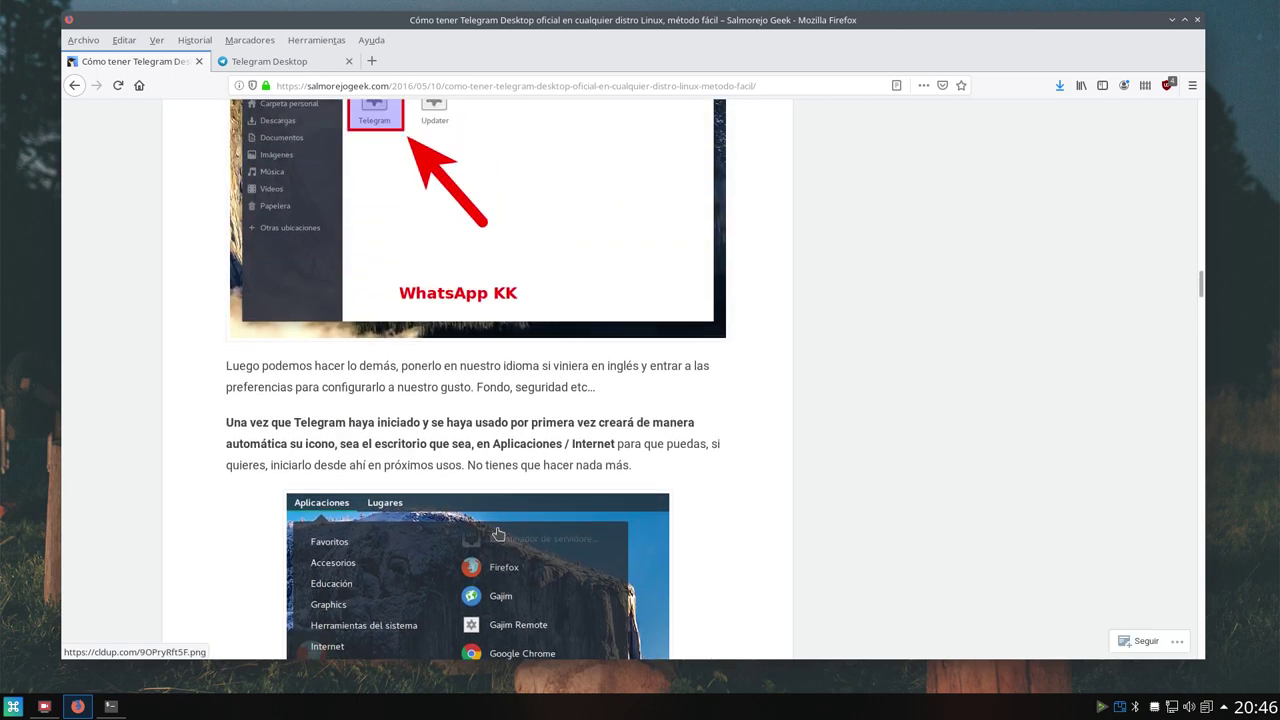
scroll(497, 533, "up", 5)
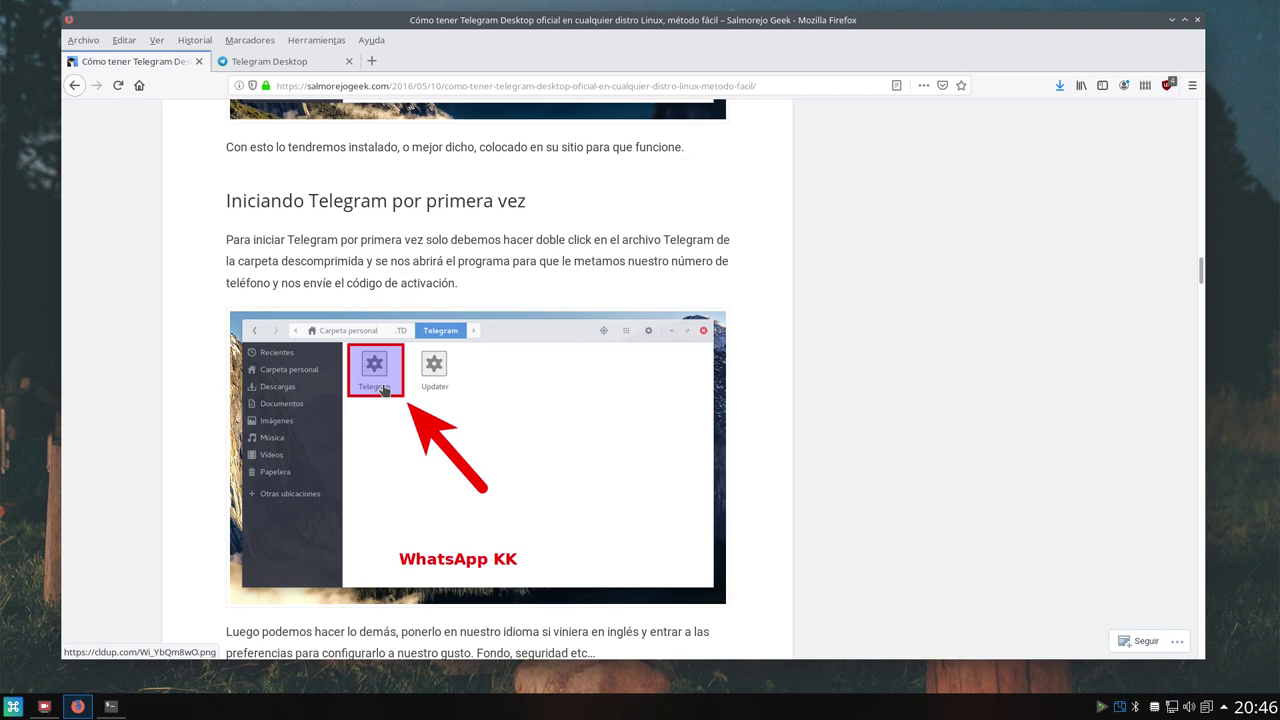
scroll(630, 328, "down", 5)
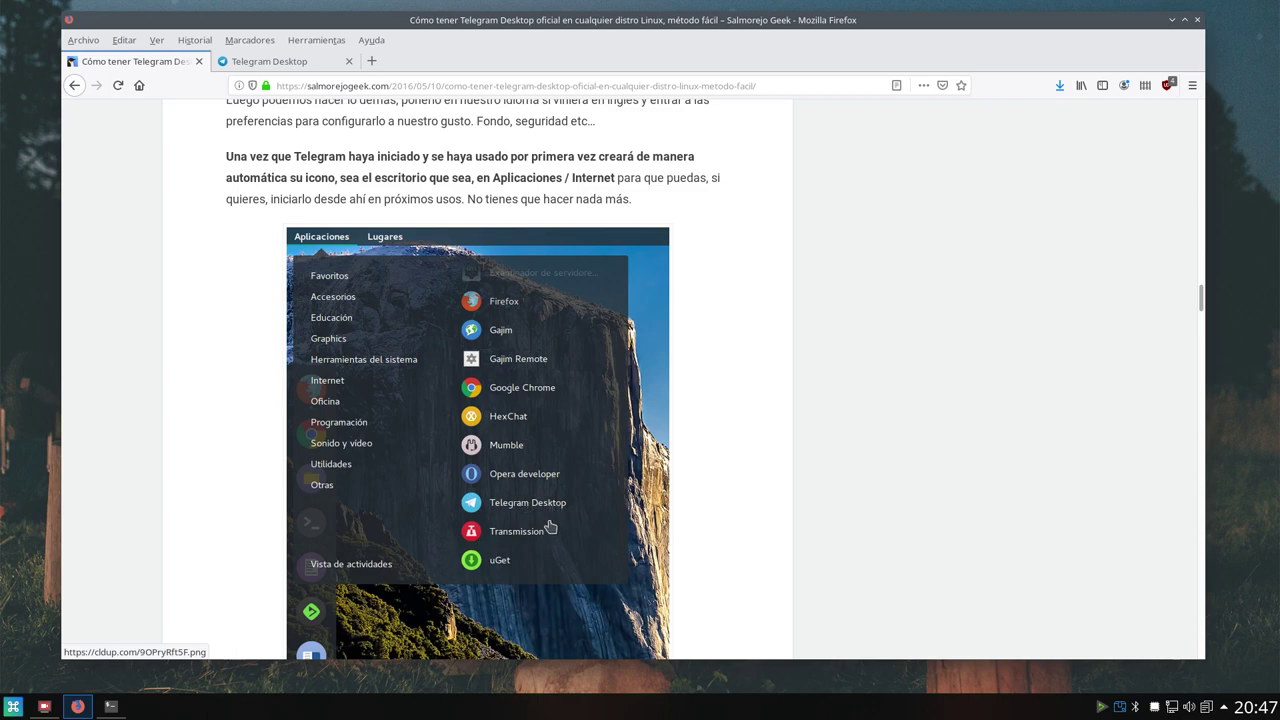
scroll(803, 519, "down", 15)
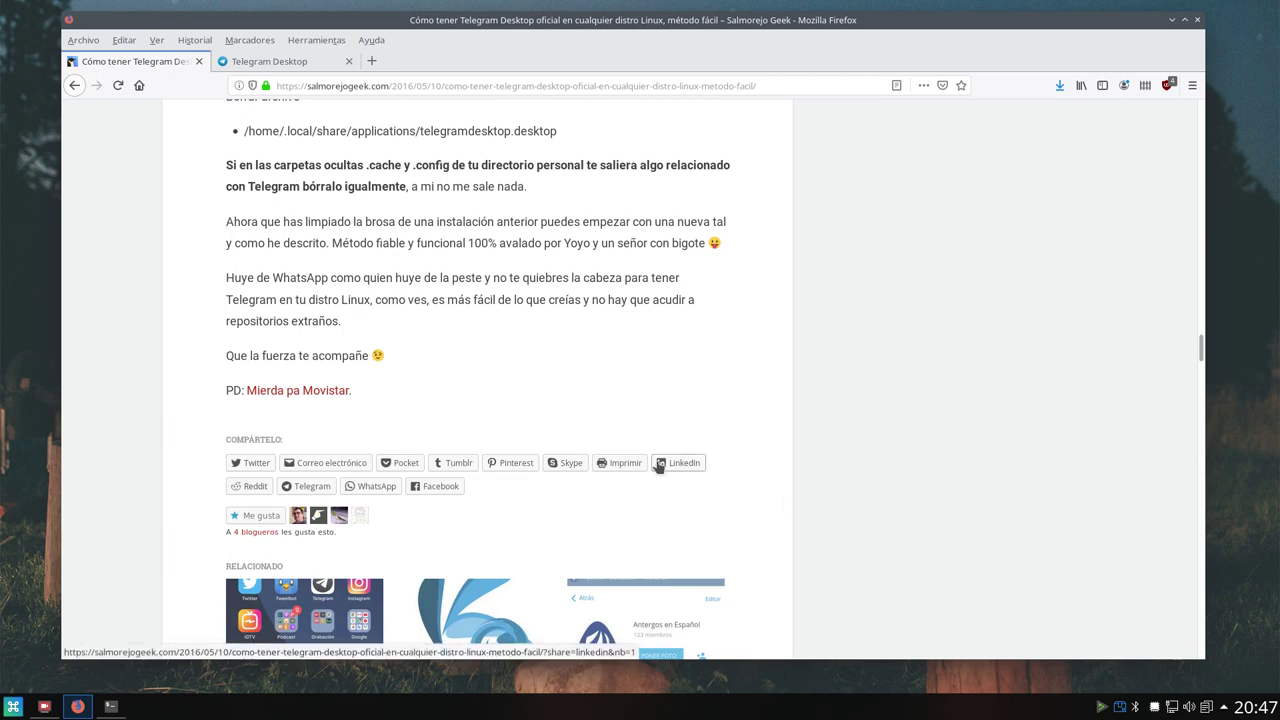
scroll(909, 374, "up", 8)
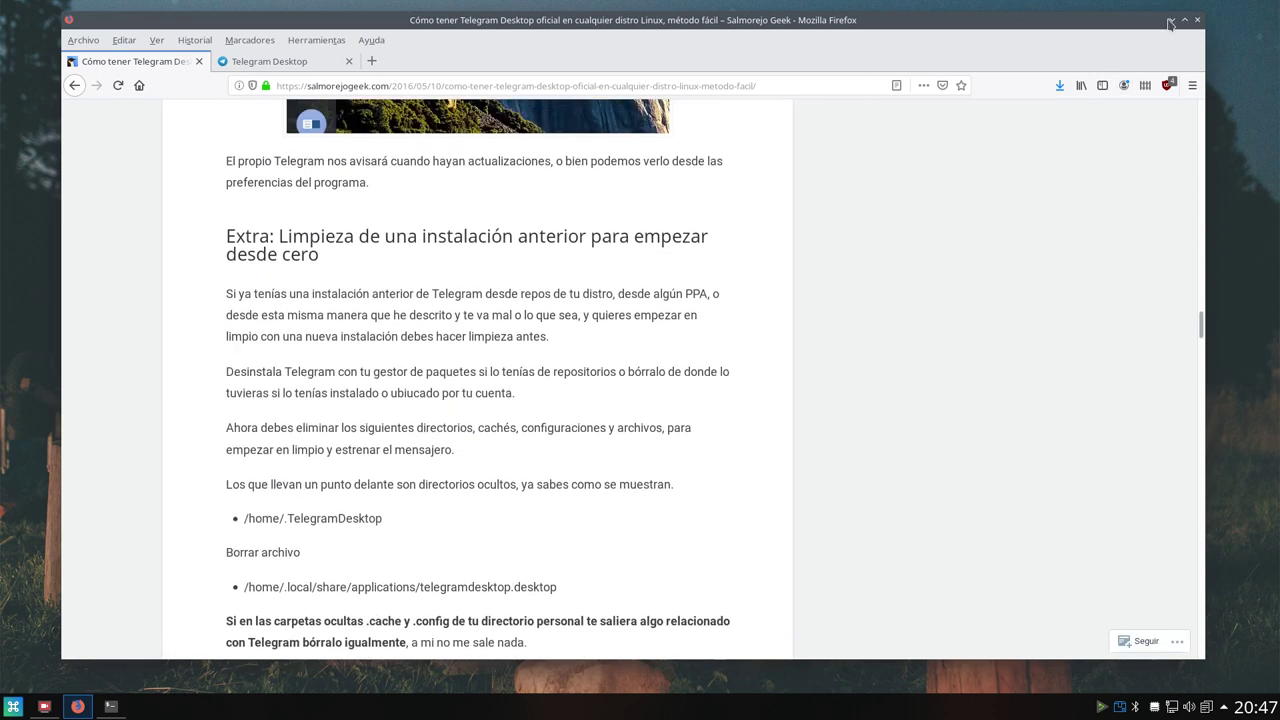
- Minimize the browser and look through the application launcher's Internet category for a Telegram entry
left_click(1169, 21)
left_click(11, 702)
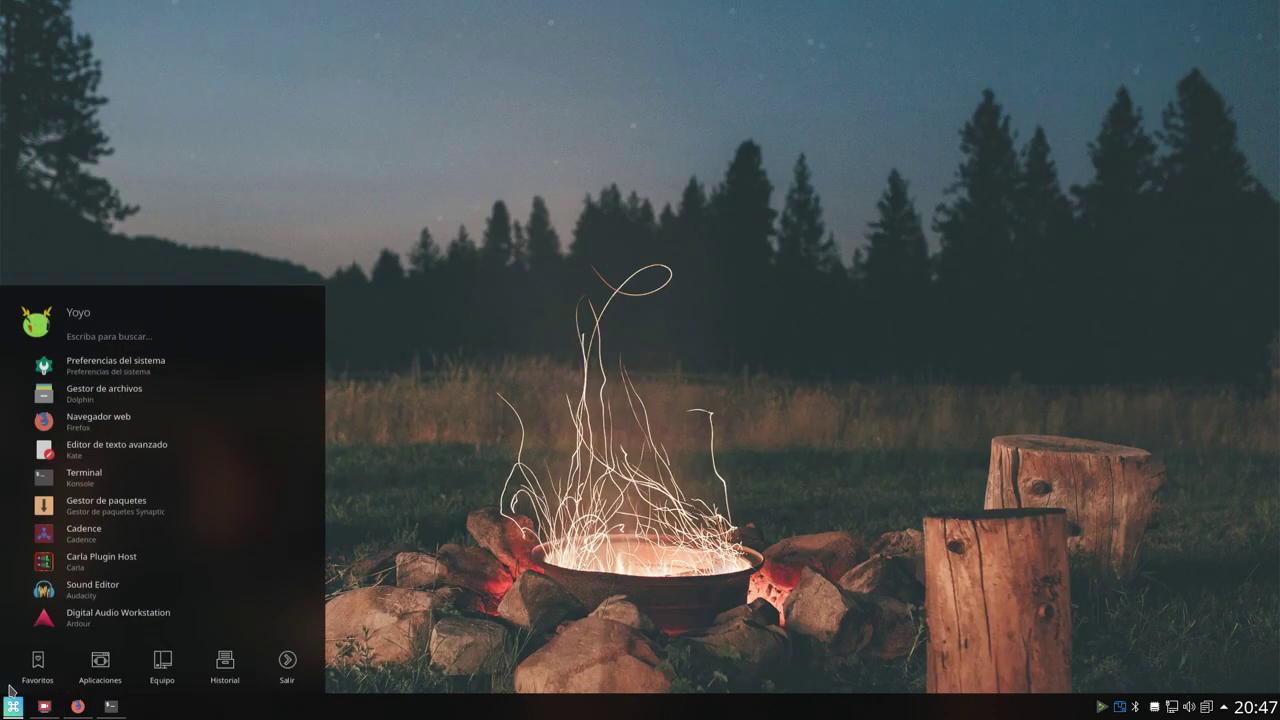
left_click(100, 655)
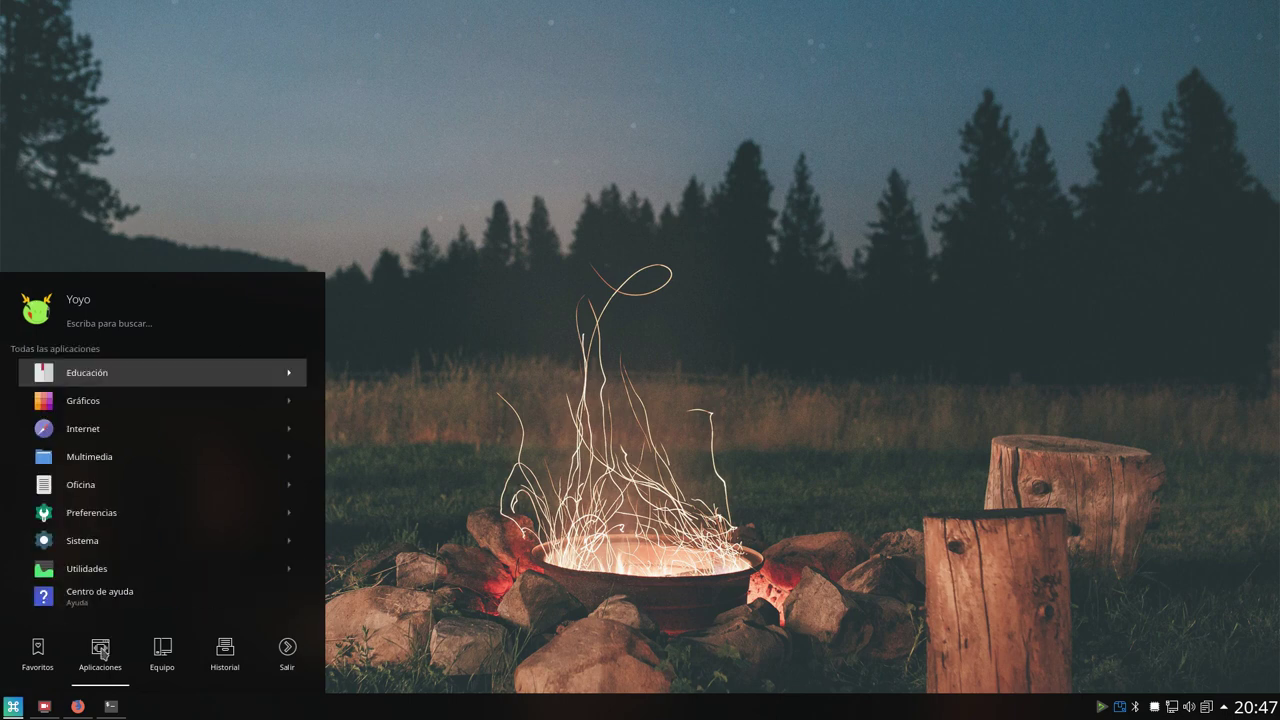
left_click(141, 435)
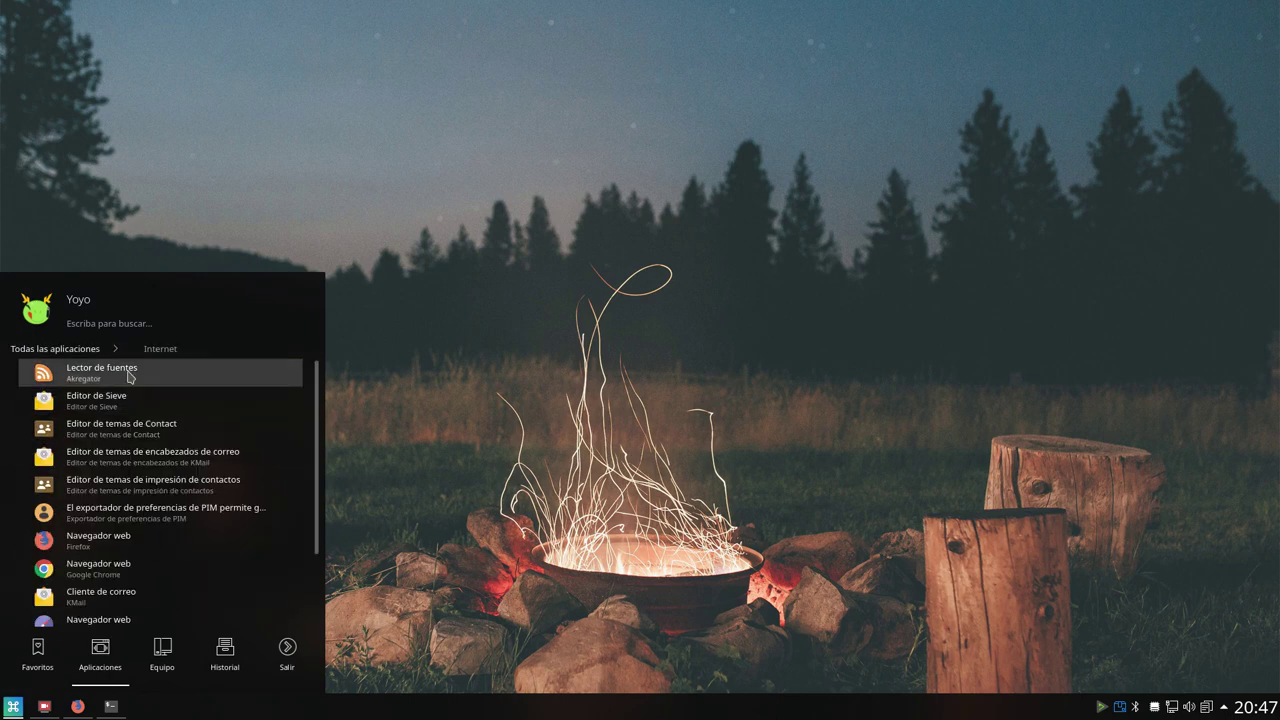
scroll(148, 535, "down", 2)
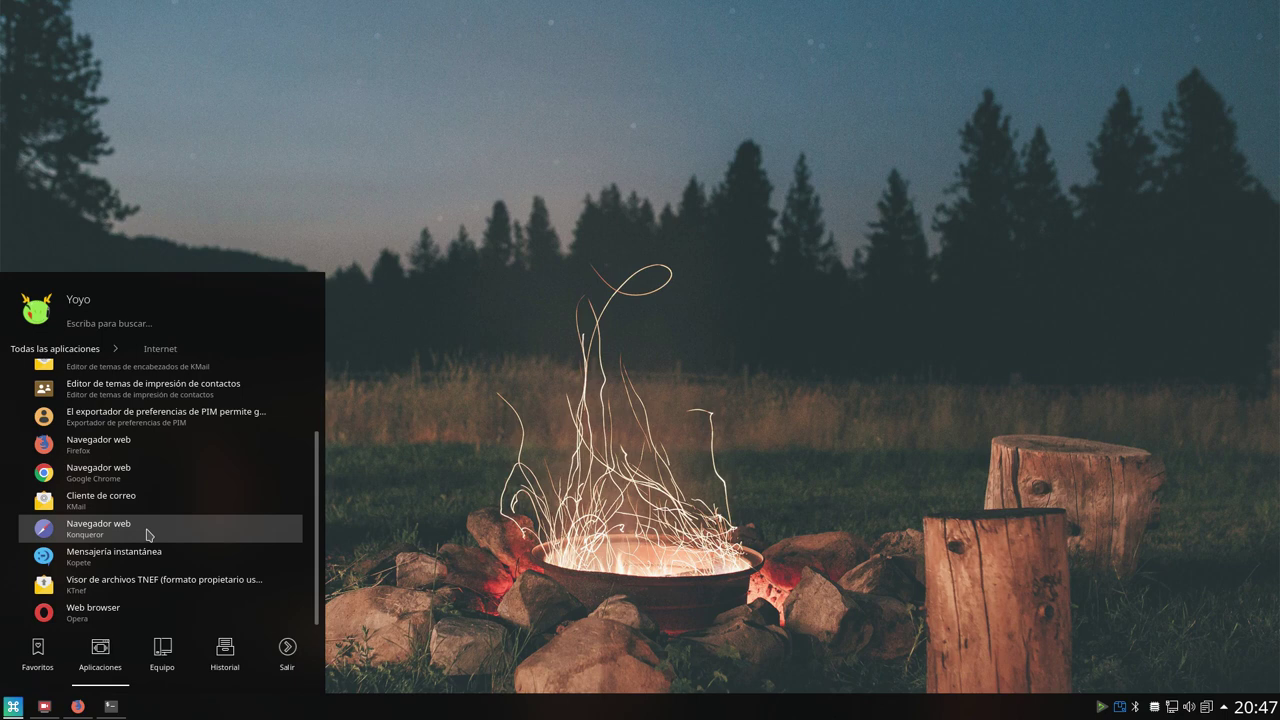
scroll(148, 550, "up", 2)
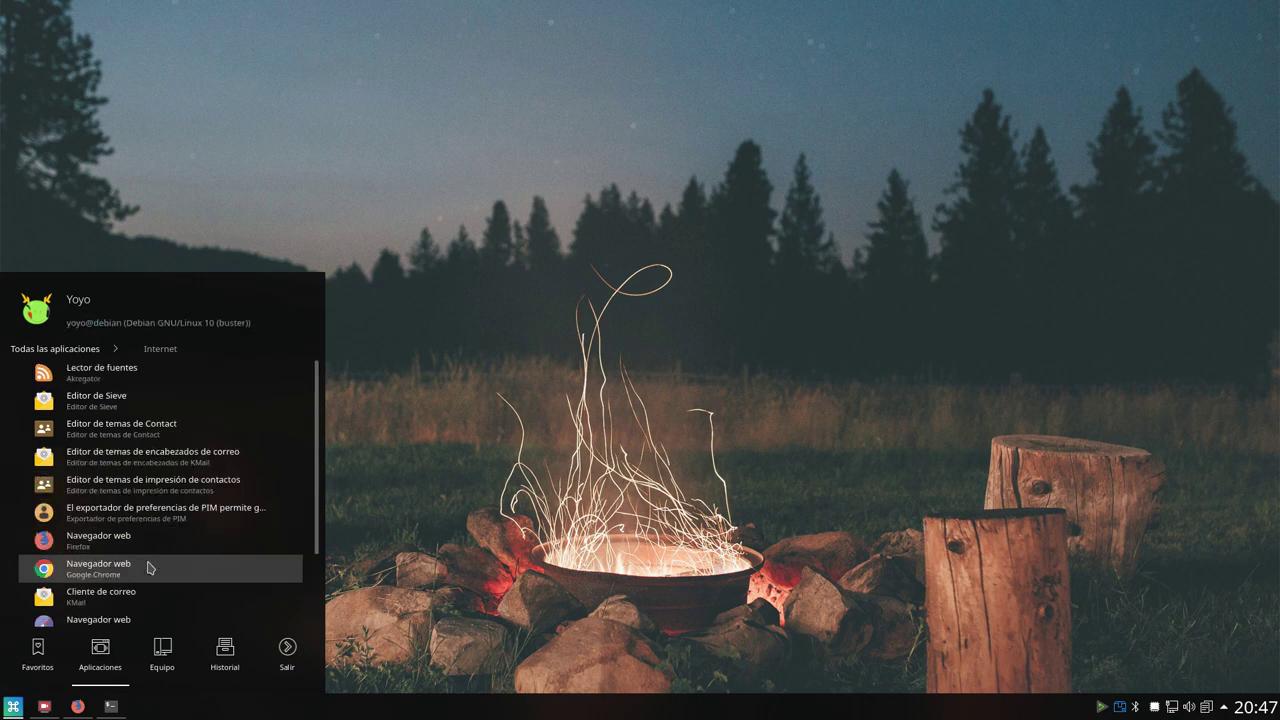
scroll(149, 567, "down", 2)
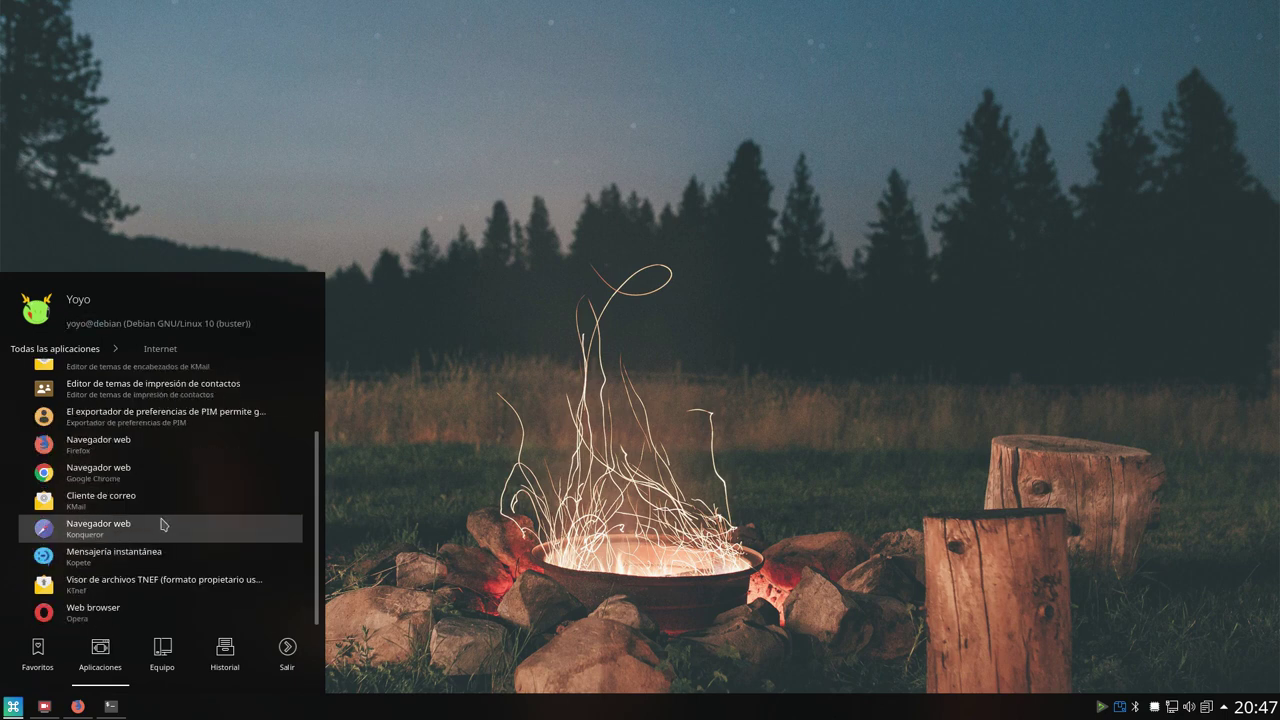
scroll(168, 510, "up", 2)
scroll(168, 510, "down", 3)
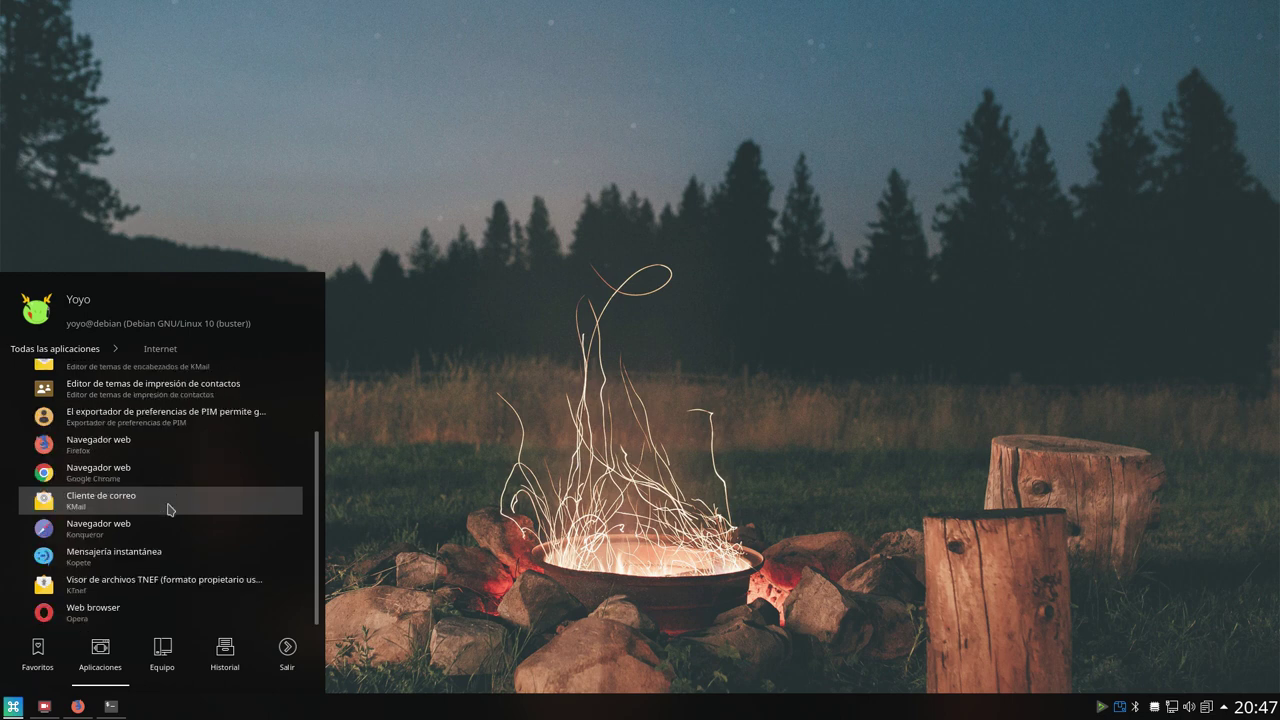
left_click(166, 509)
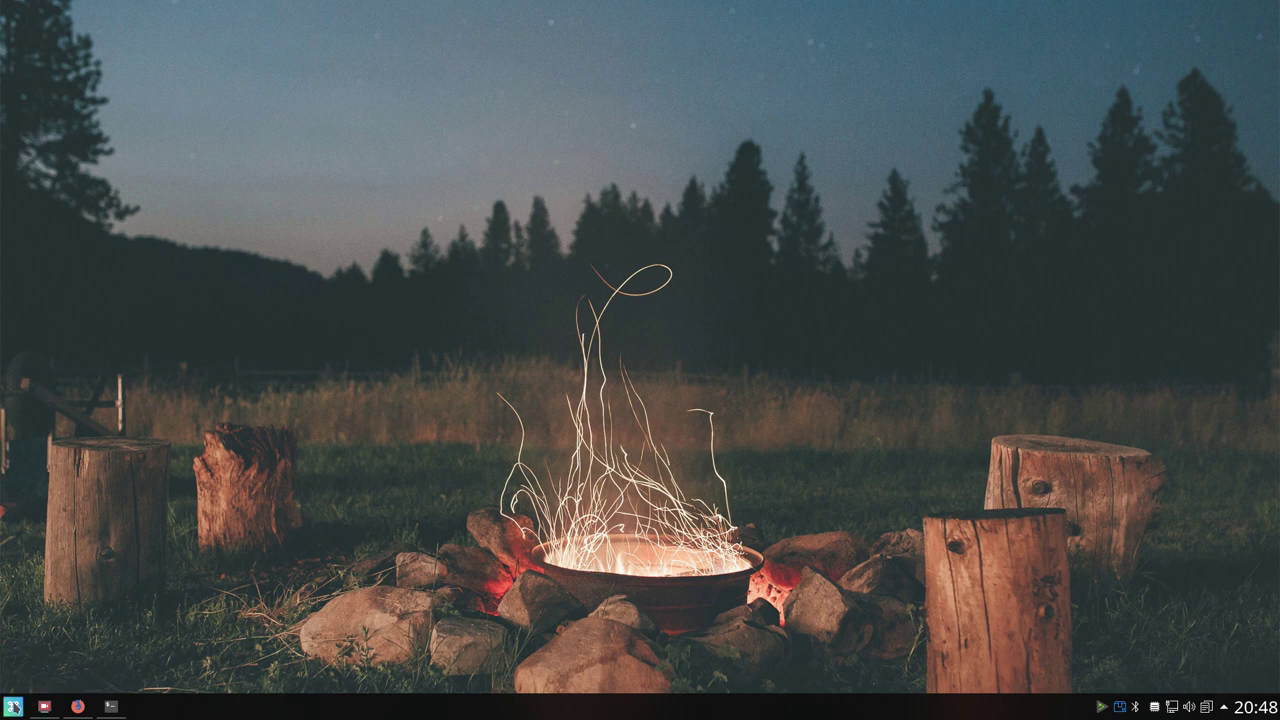
- Open the KDE Menu Editor from the application launcher, make its window slightly shorter and reposition it
right_click(13, 706)
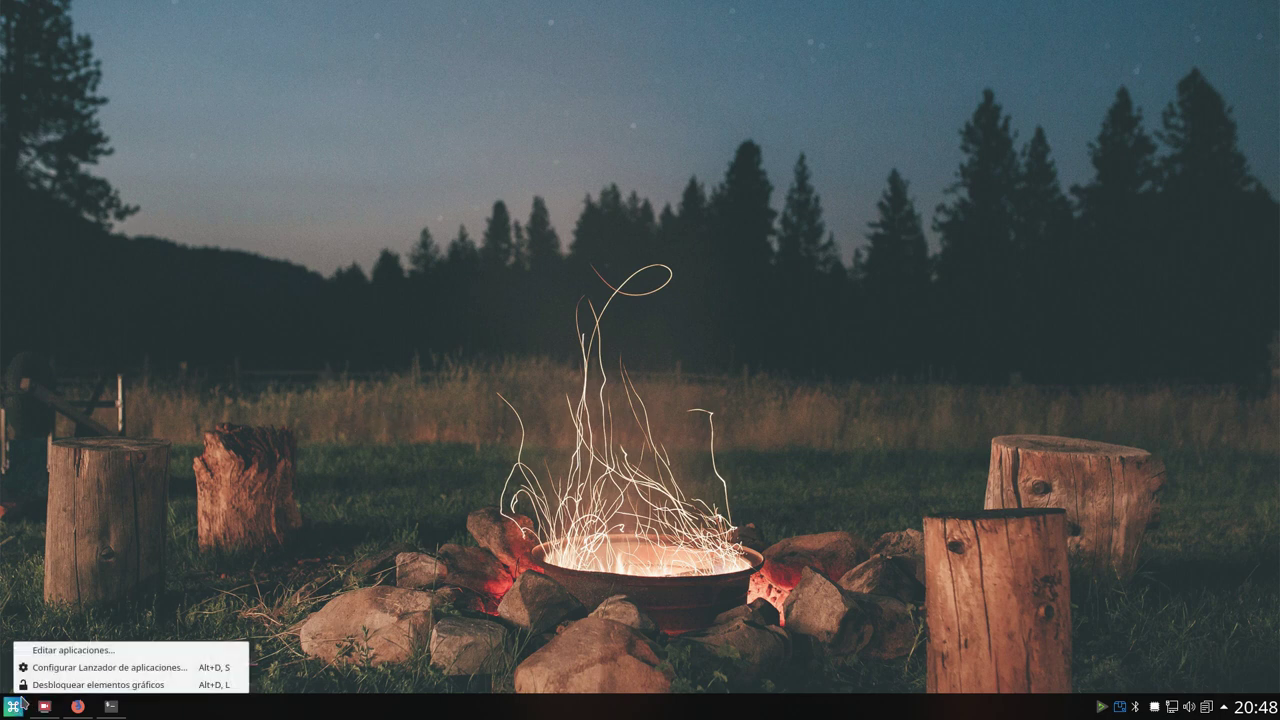
left_click(70, 652)
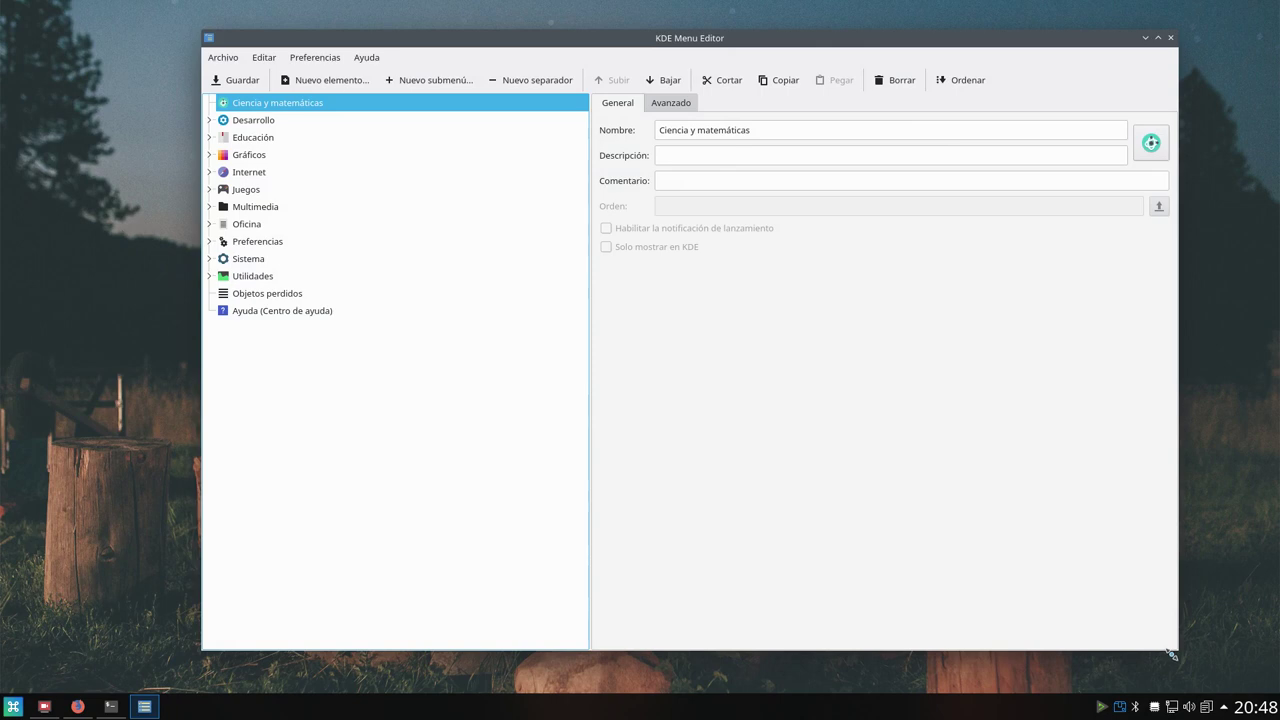
mouse_move(1172, 652)
left_mouse_down()
mouse_move(1058, 622)
mouse_move(1102, 605)
mouse_move(1176, 627)
left_mouse_up()
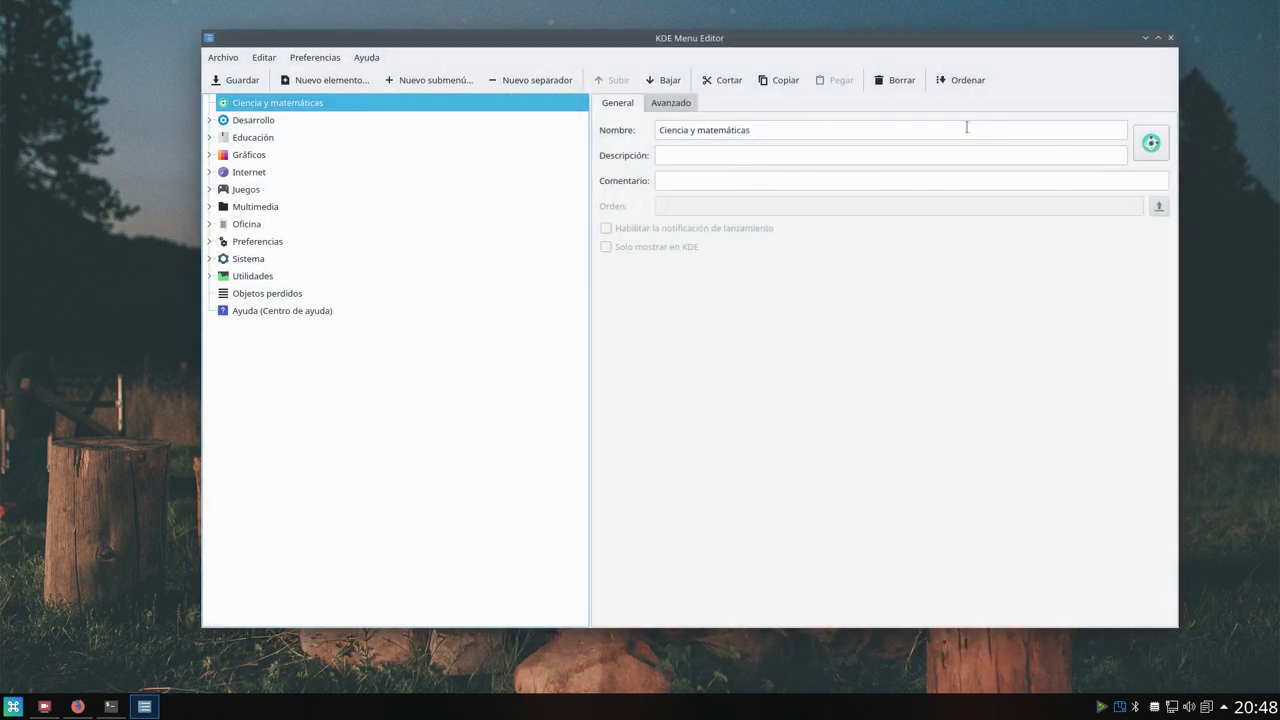
left_click_drag(749, 42, 708, 35)
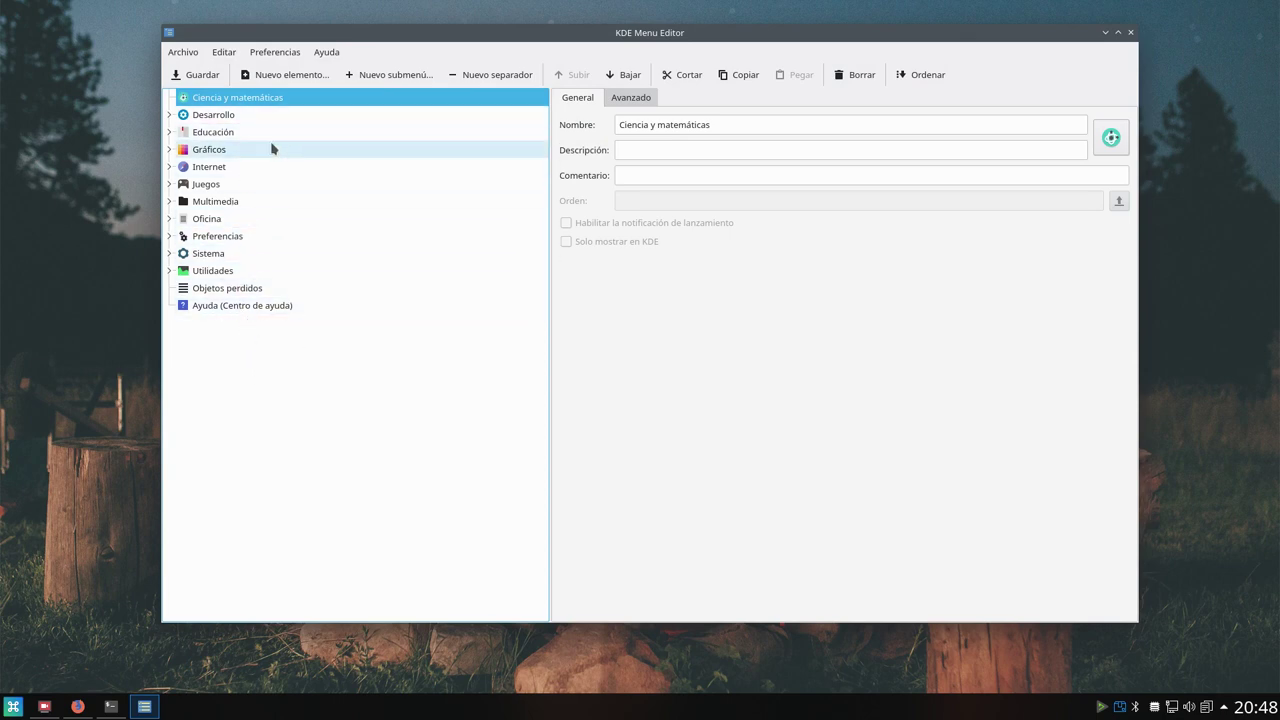
- Expand the Internet category and create a new menu element in it named "Telegram"
left_click(240, 174)
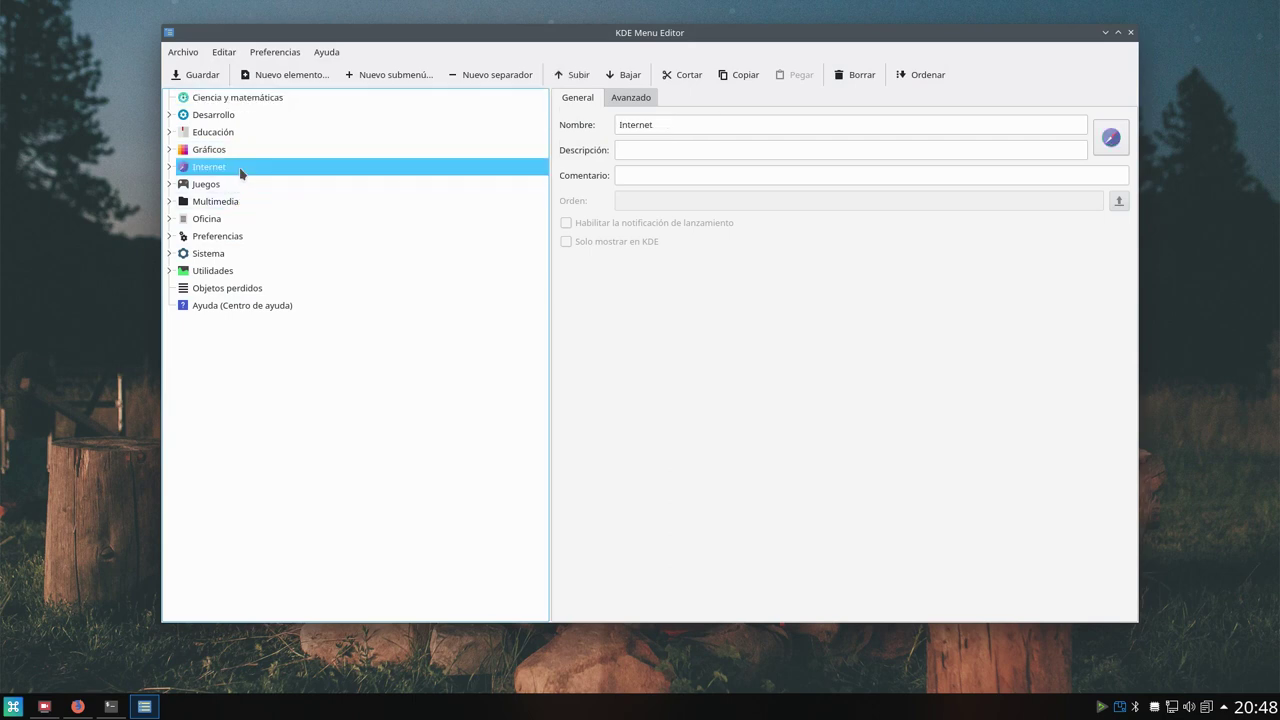
left_click(169, 167)
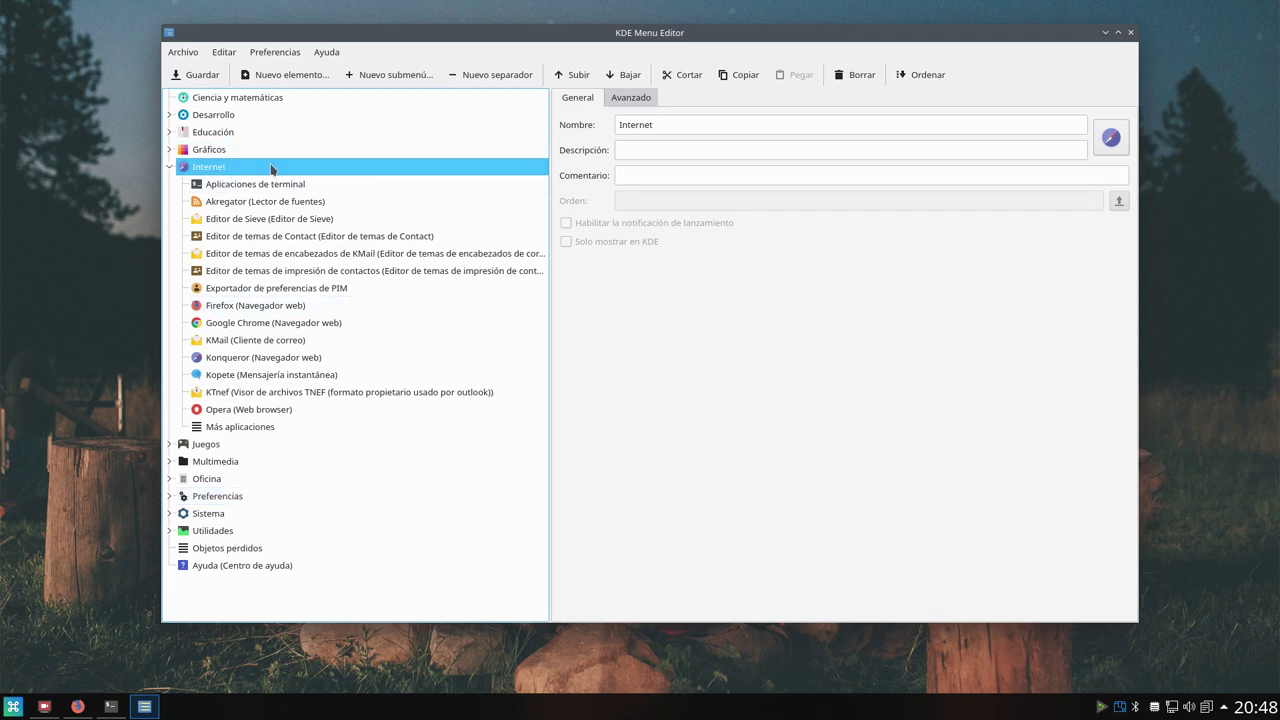
left_click(283, 83)
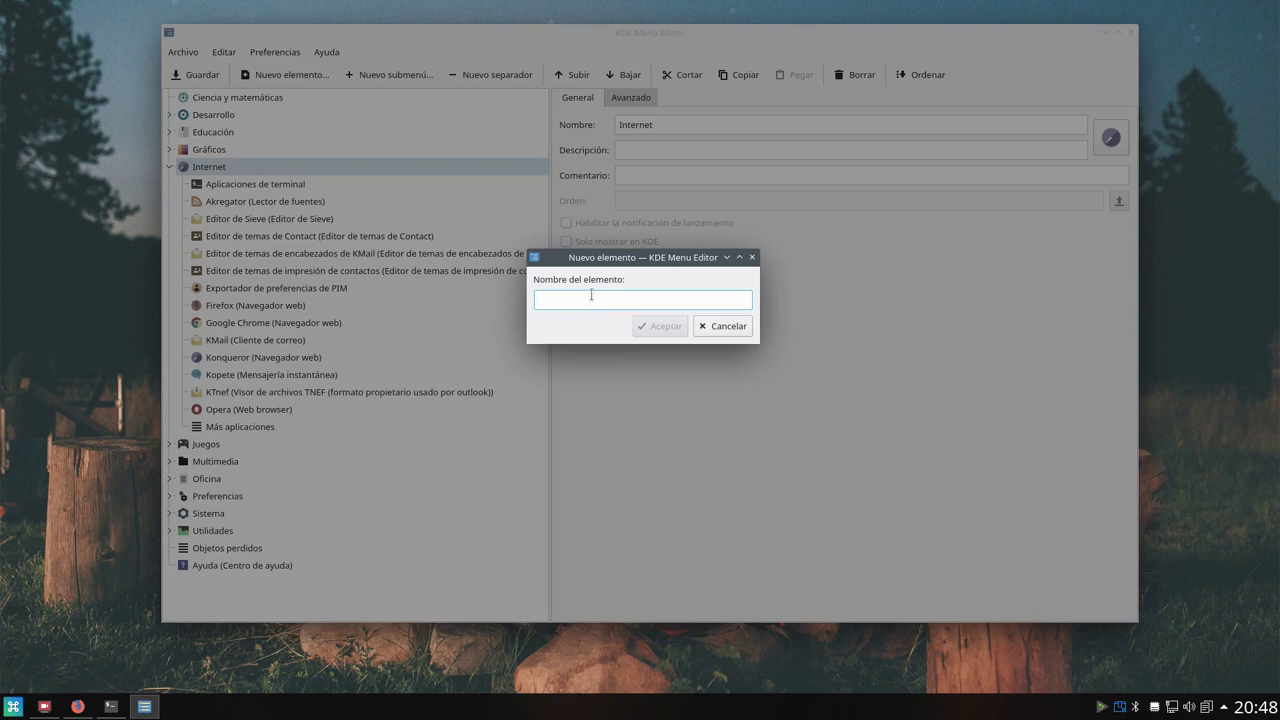
type("Telegram")
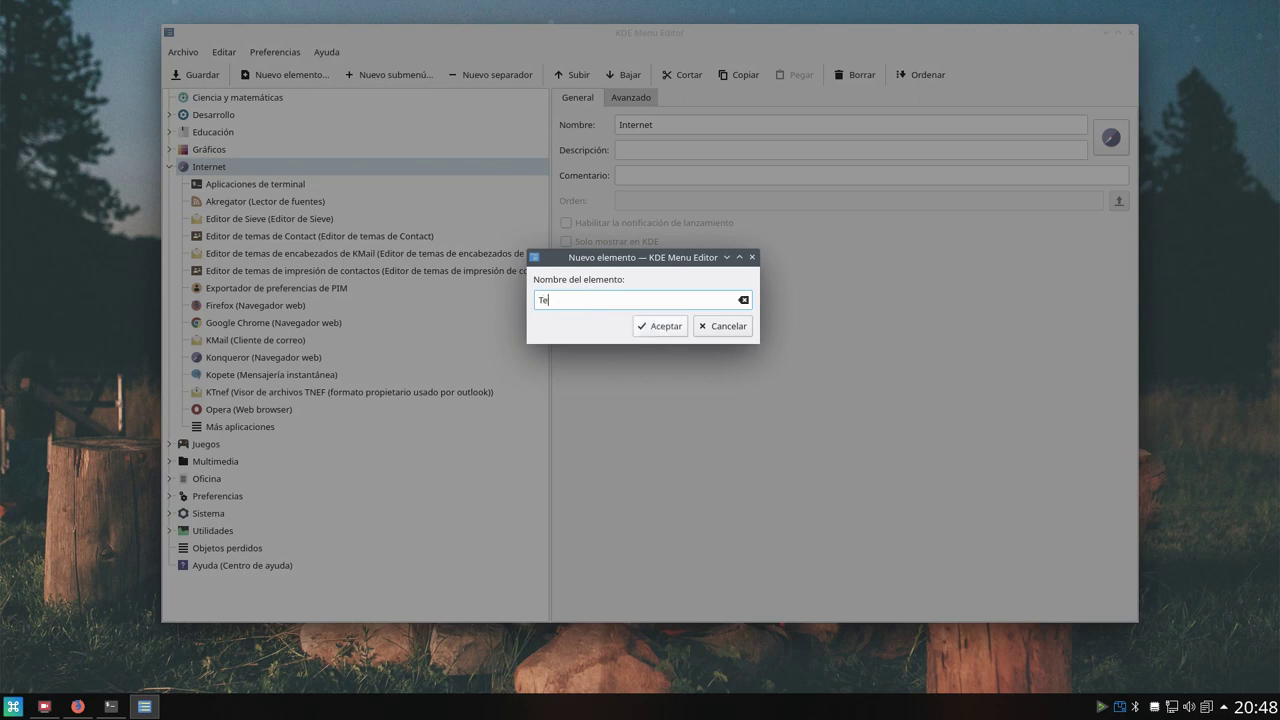
left_click(671, 329)
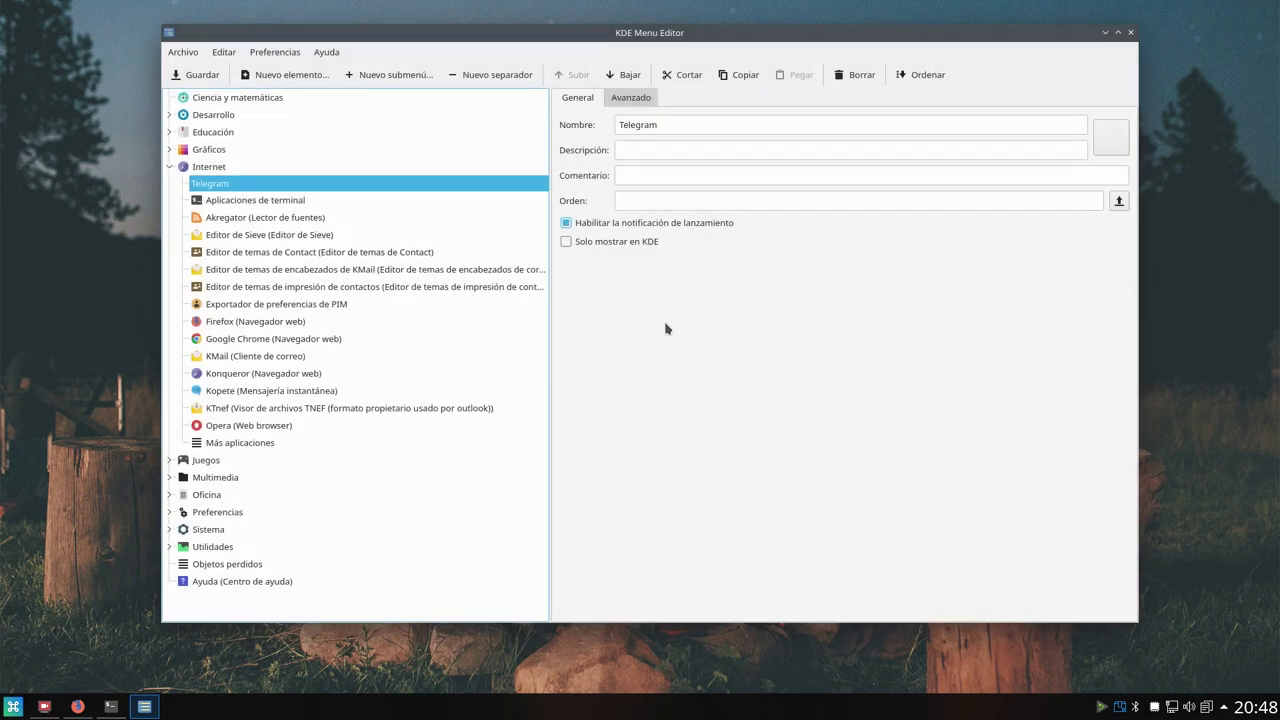
- Set the description of the Telegram menu element to "Telegram Mensajero"
left_click(666, 124)
left_click(658, 143)
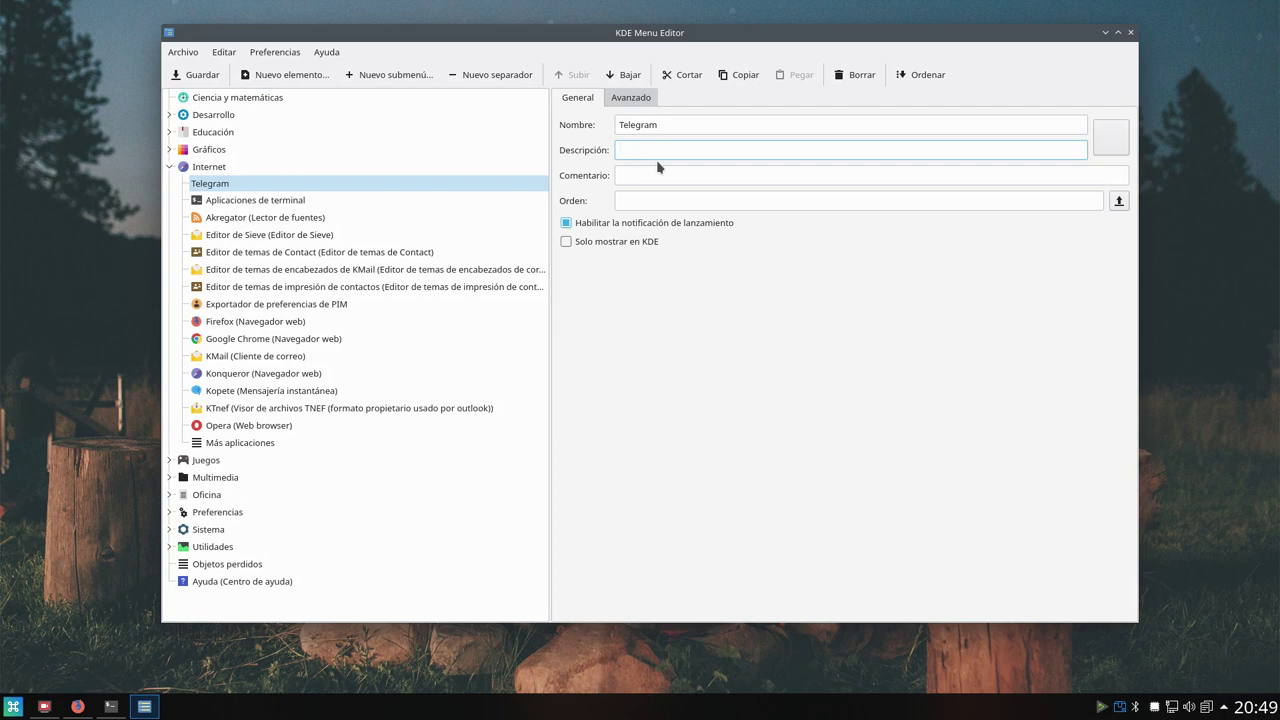
type("Telegram Mensajero")
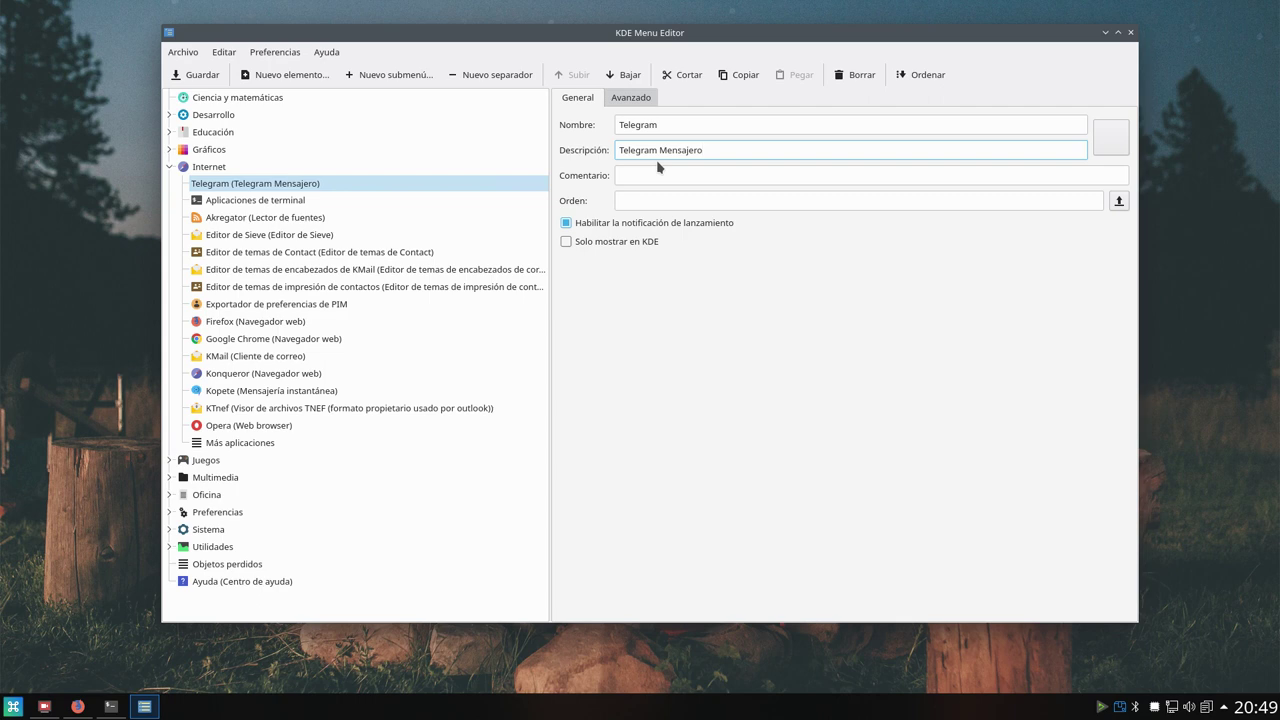
- Compare how the launcher's Internet entries display name and description with the Telegram element's name and description fields
left_click(13, 706)
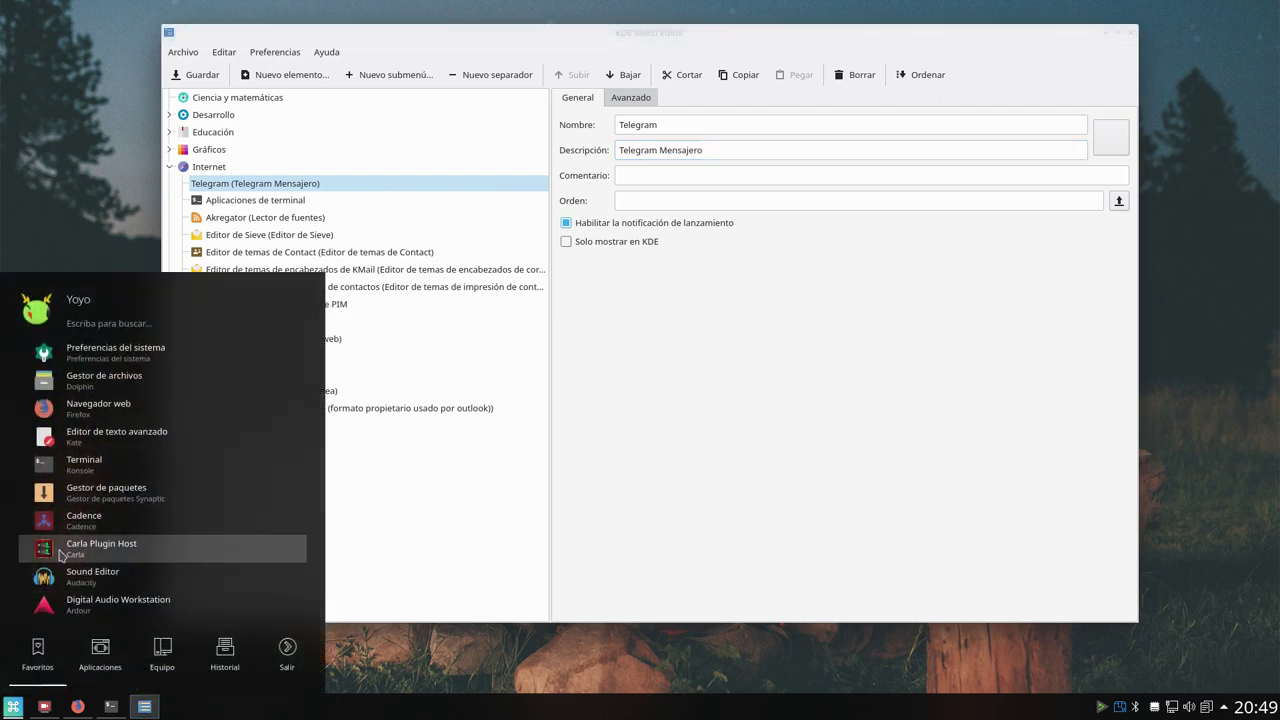
left_click(100, 652)
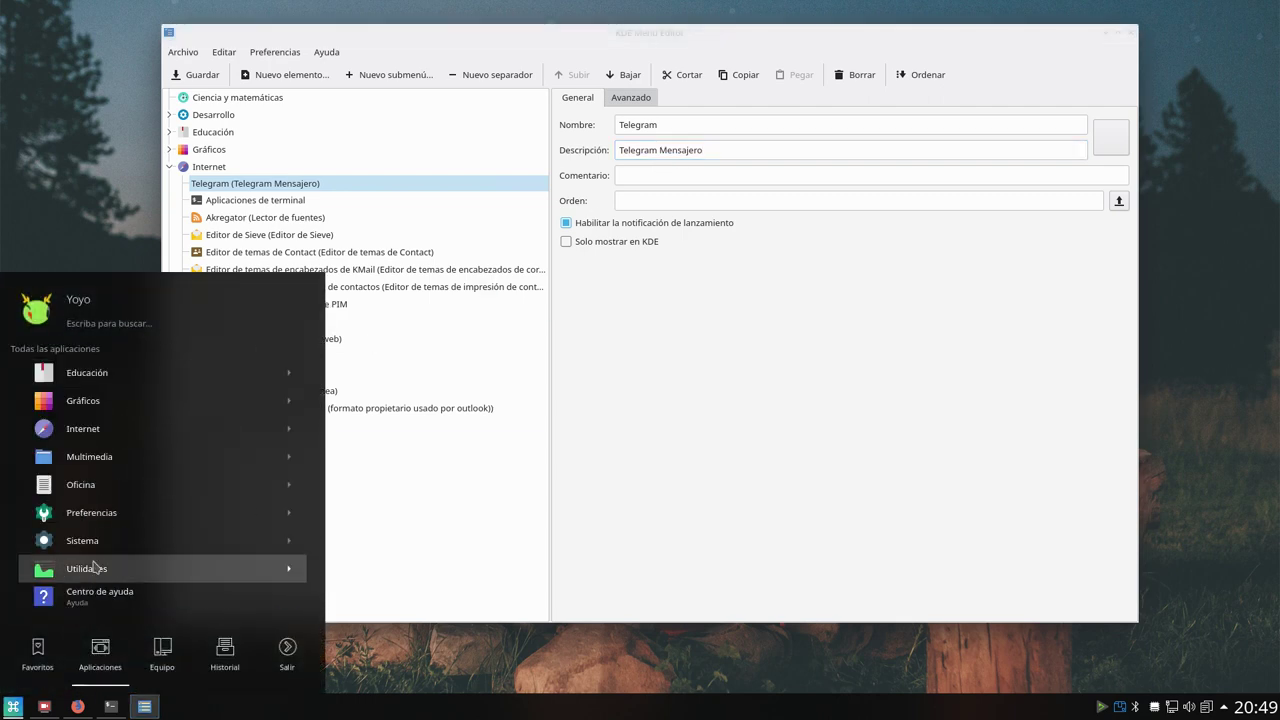
left_click(150, 434)
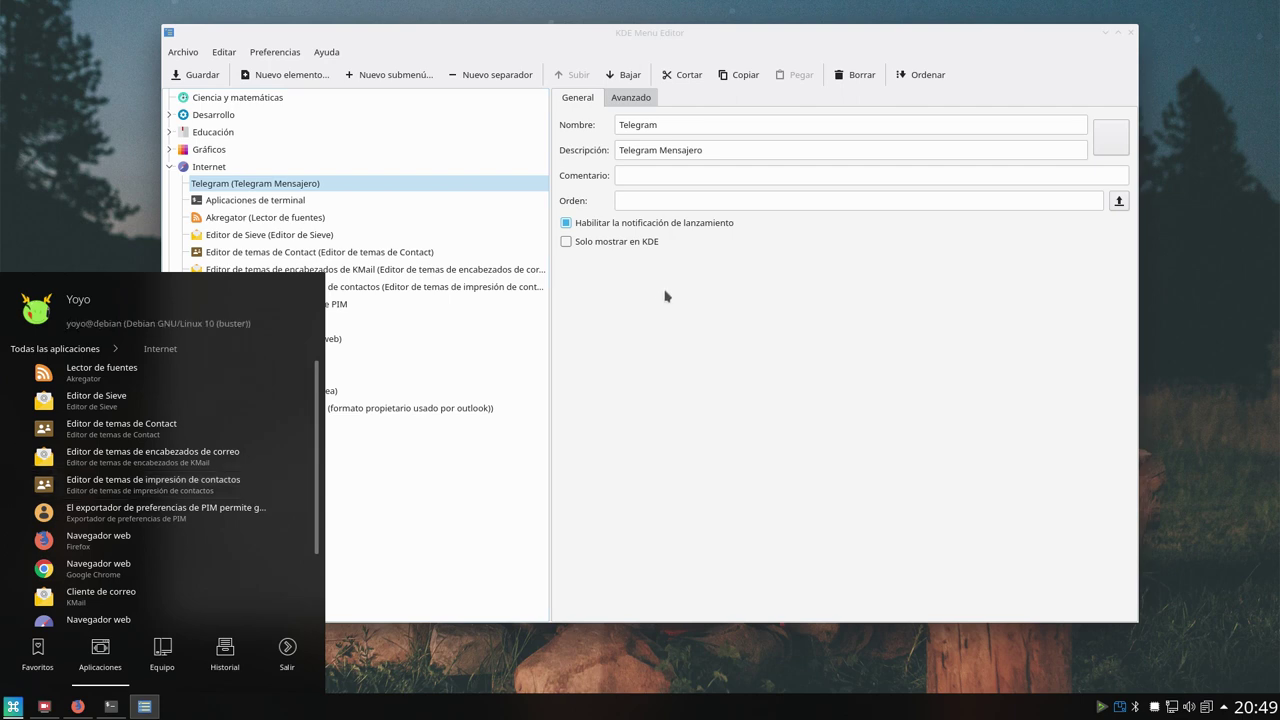
left_click(668, 125)
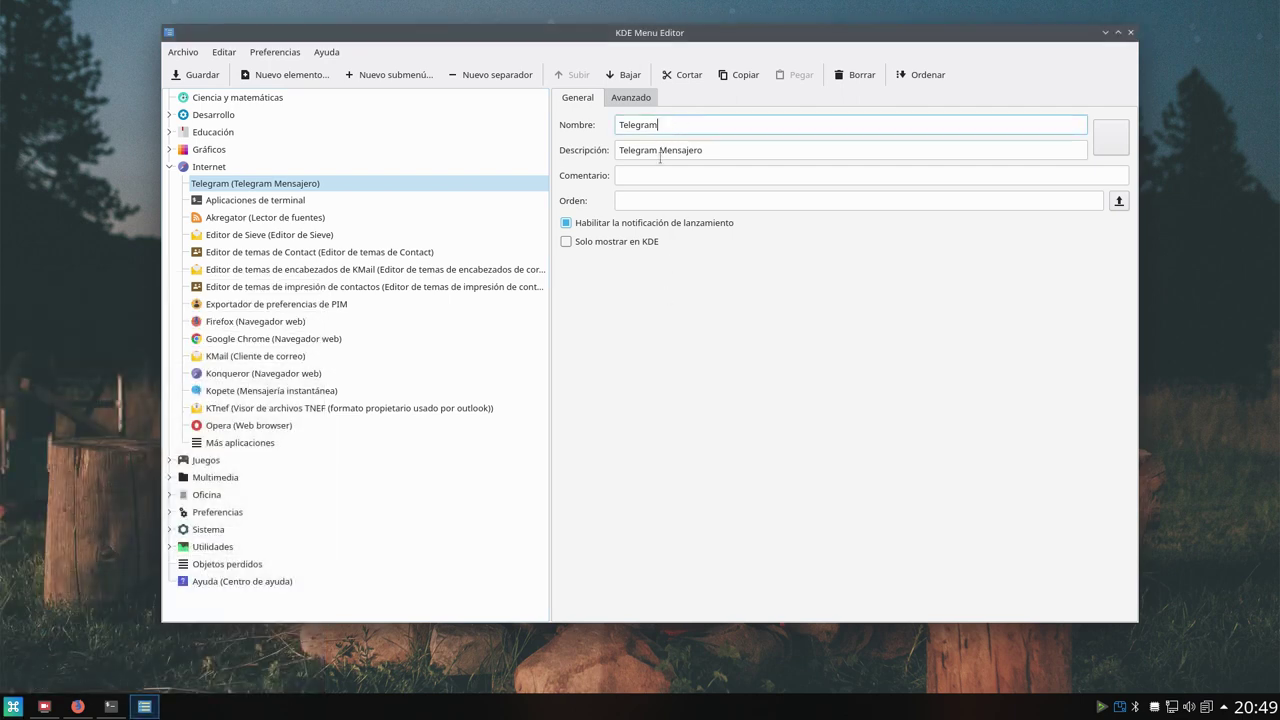
left_click(712, 146)
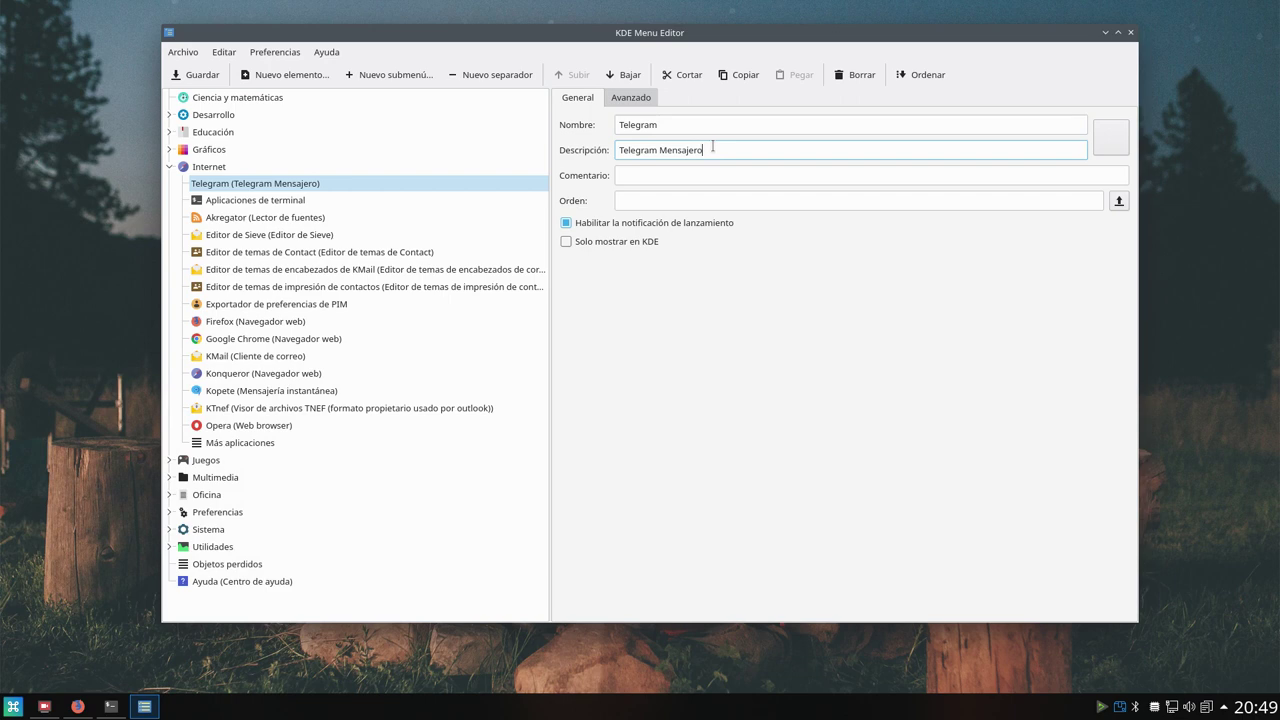
- Set the comment of the Telegram menu element to "WhatsApp KK de la baka"
left_click(666, 175)
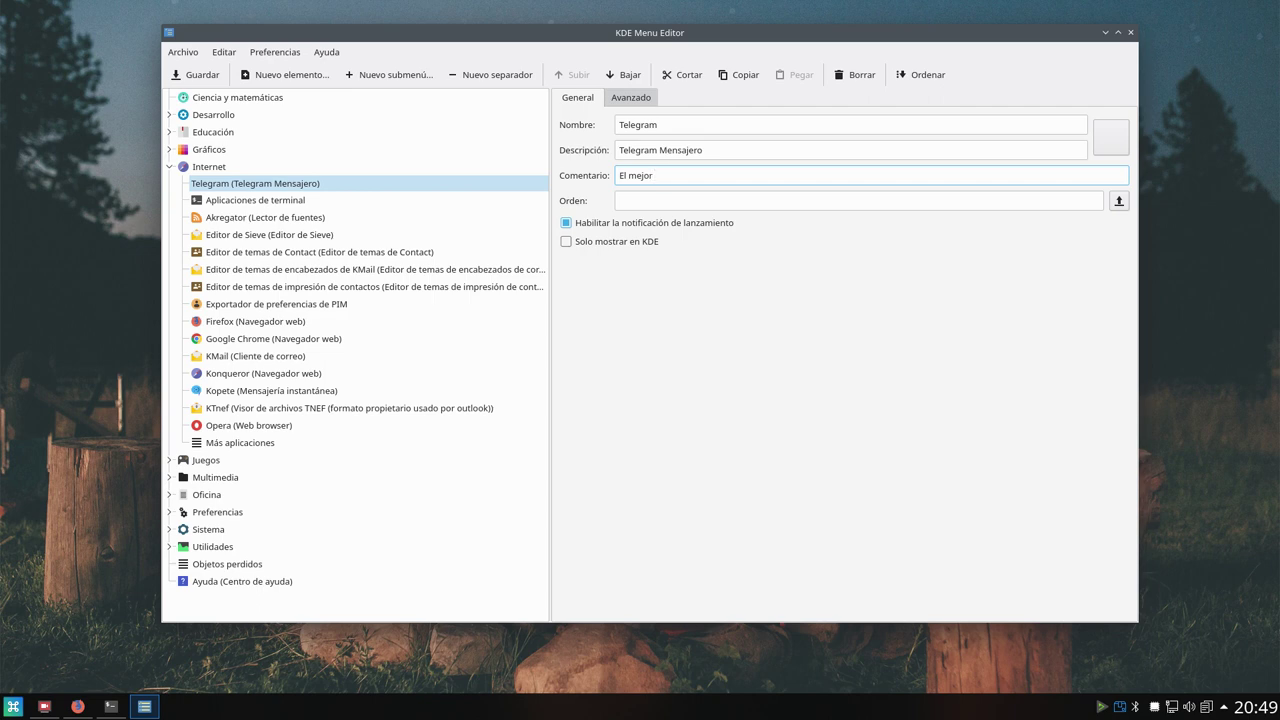
type("M")
key("BackSpace")
key("BackSpace")
key("BackSpace")
key("BackSpace")
key("BackSpace")
key("BackSpace")
key("BackSpace")
key("BackSpace")
key("BackSpace")
key("BackSpace")
key("BackSpace")
type("KK")
left_click(672, 198)
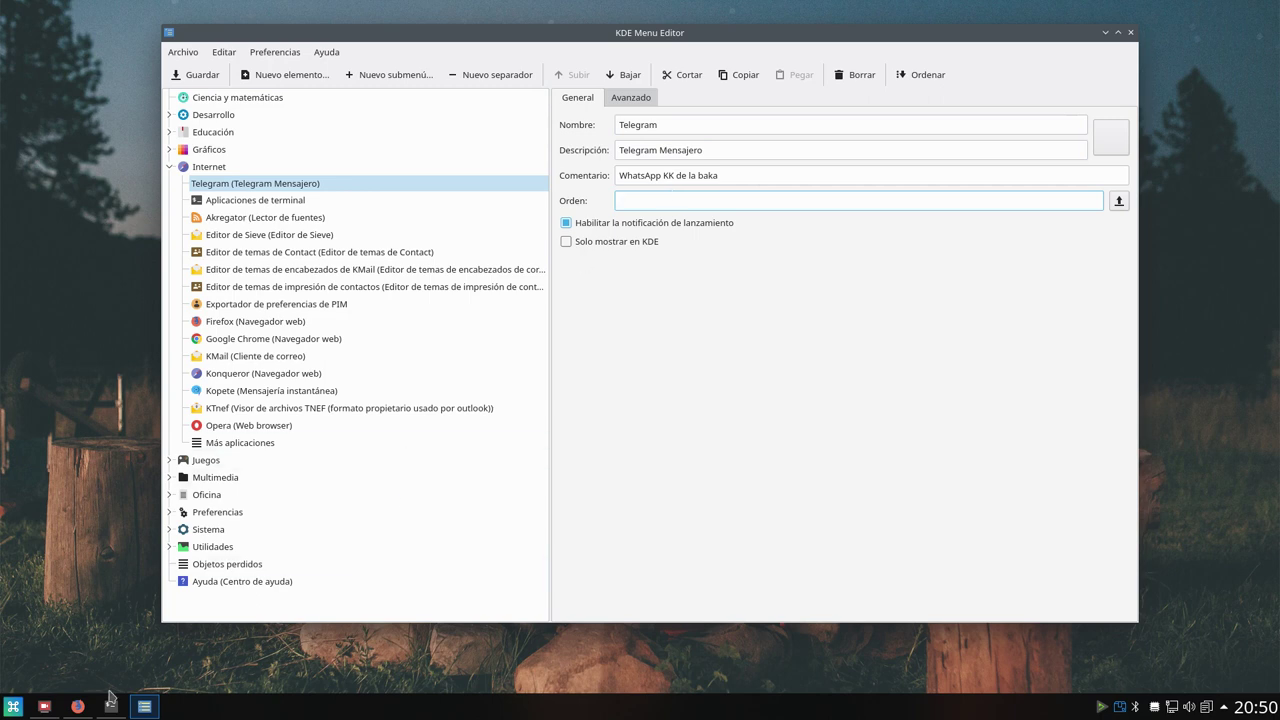
- Open the home folder in the Dolphin file manager and move its window clear of the launcher area
left_click(13, 706)
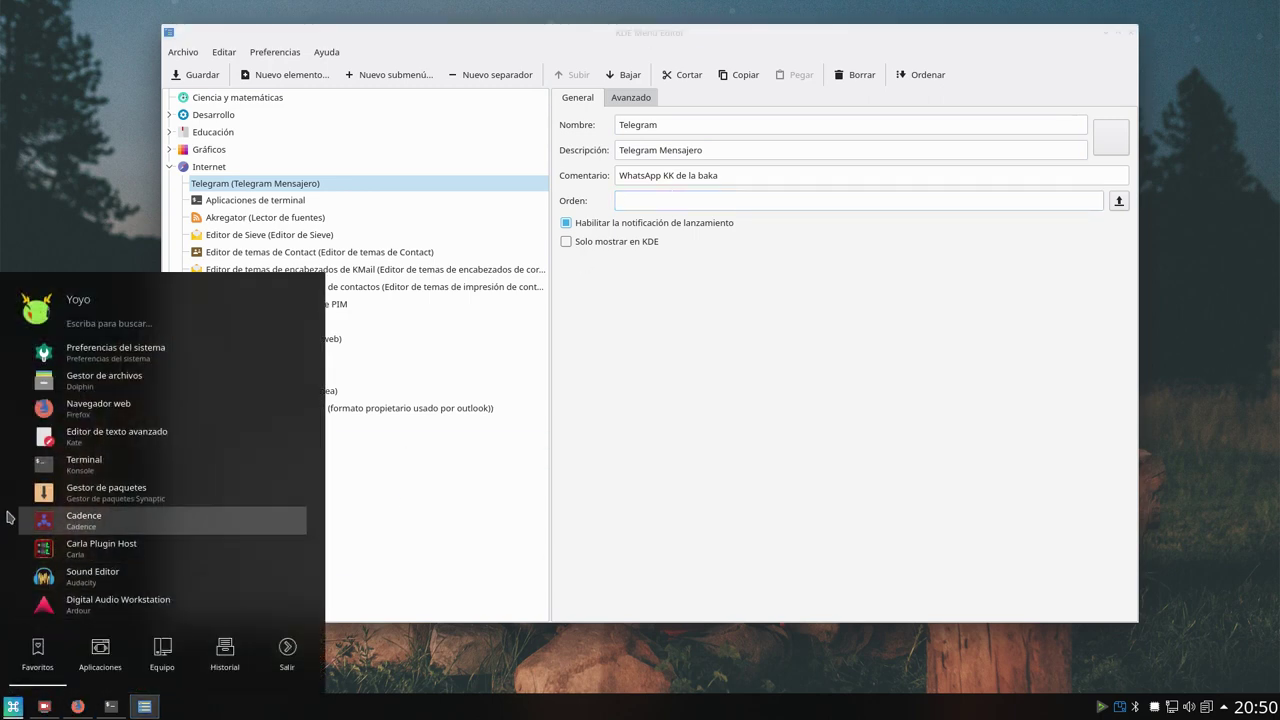
left_click(222, 378)
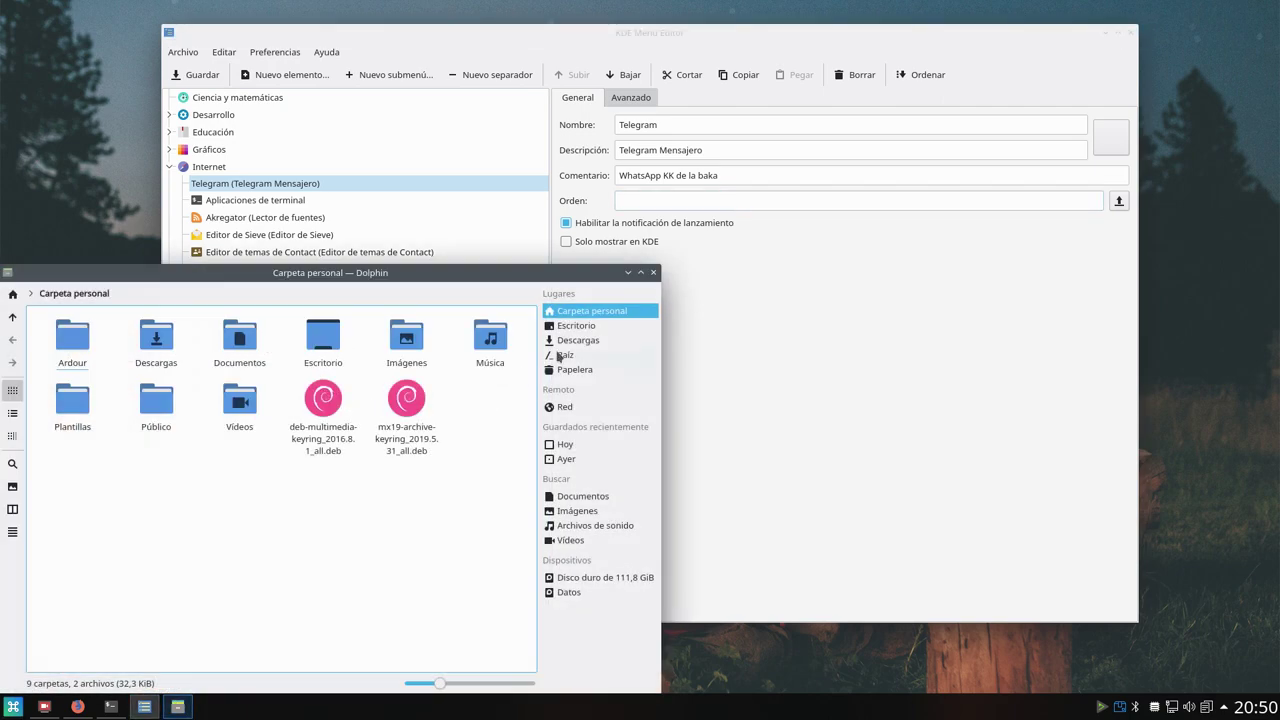
left_click_drag(370, 278, 682, 263)
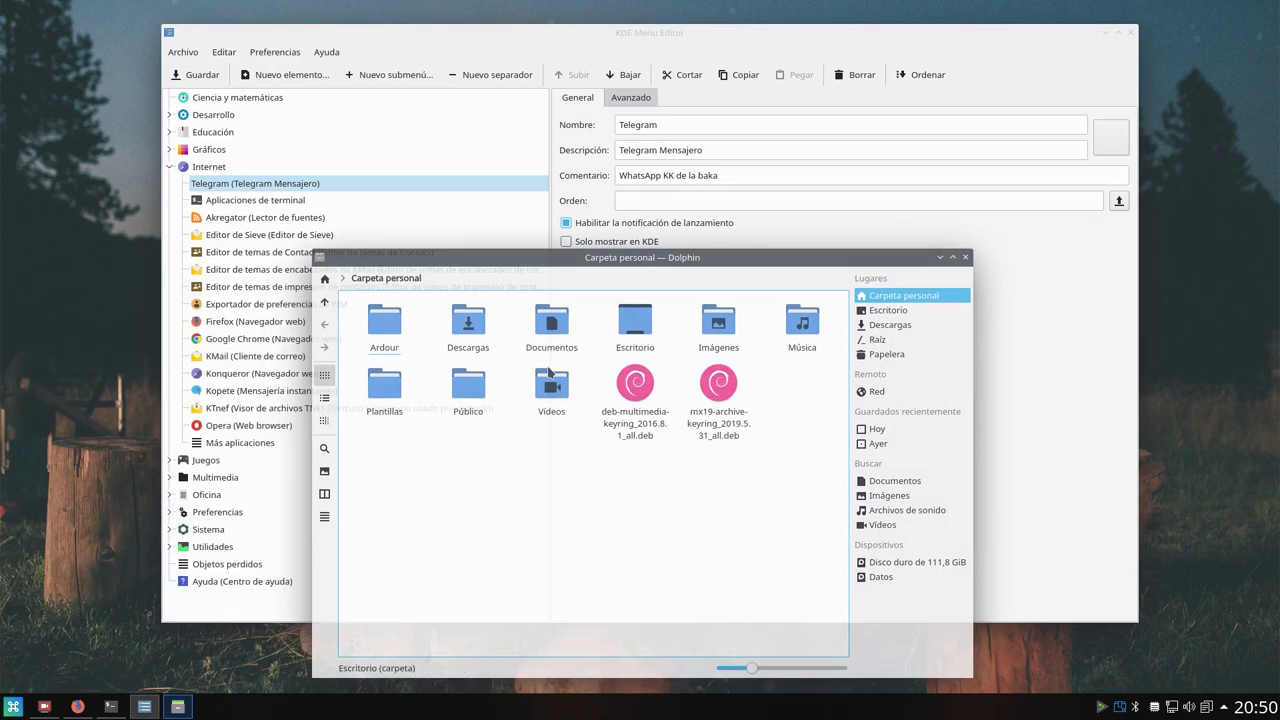
- Review the Firefox article's section on the hidden .TD folder and show hidden files in Dolphin's home folder
left_click(77, 706)
scroll(405, 181, "up", 20)
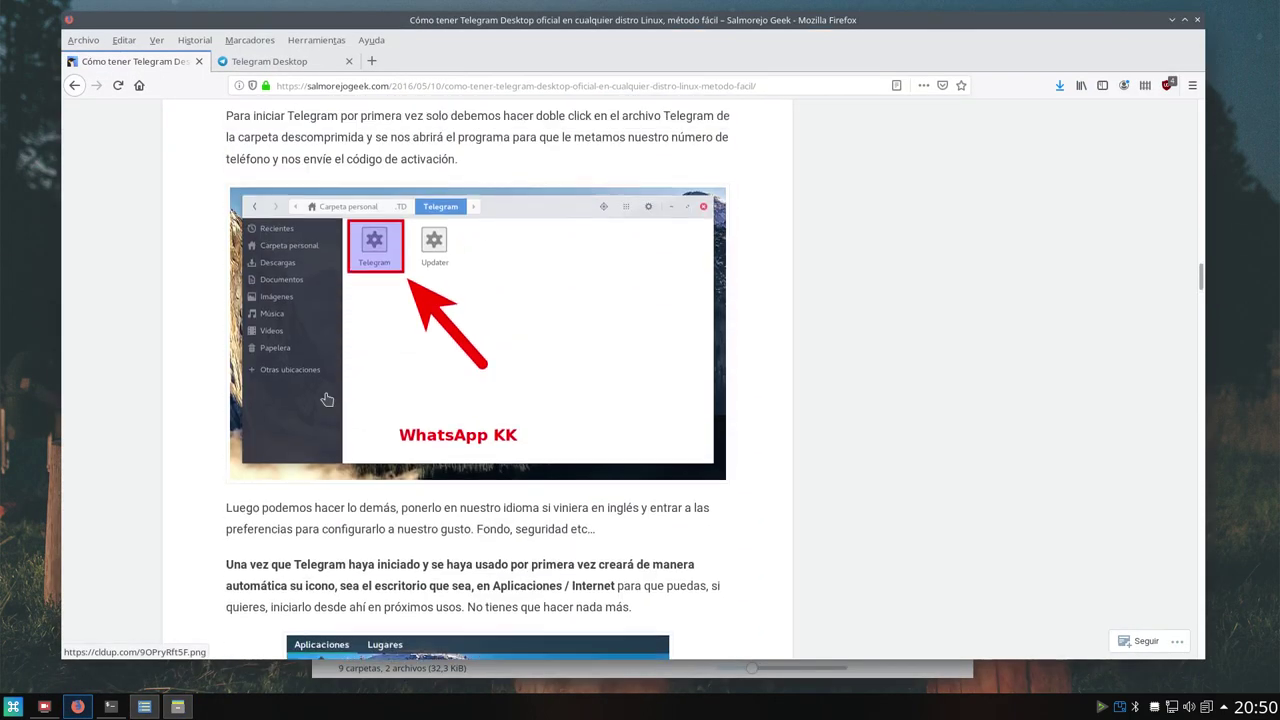
scroll(320, 400, "up", 3)
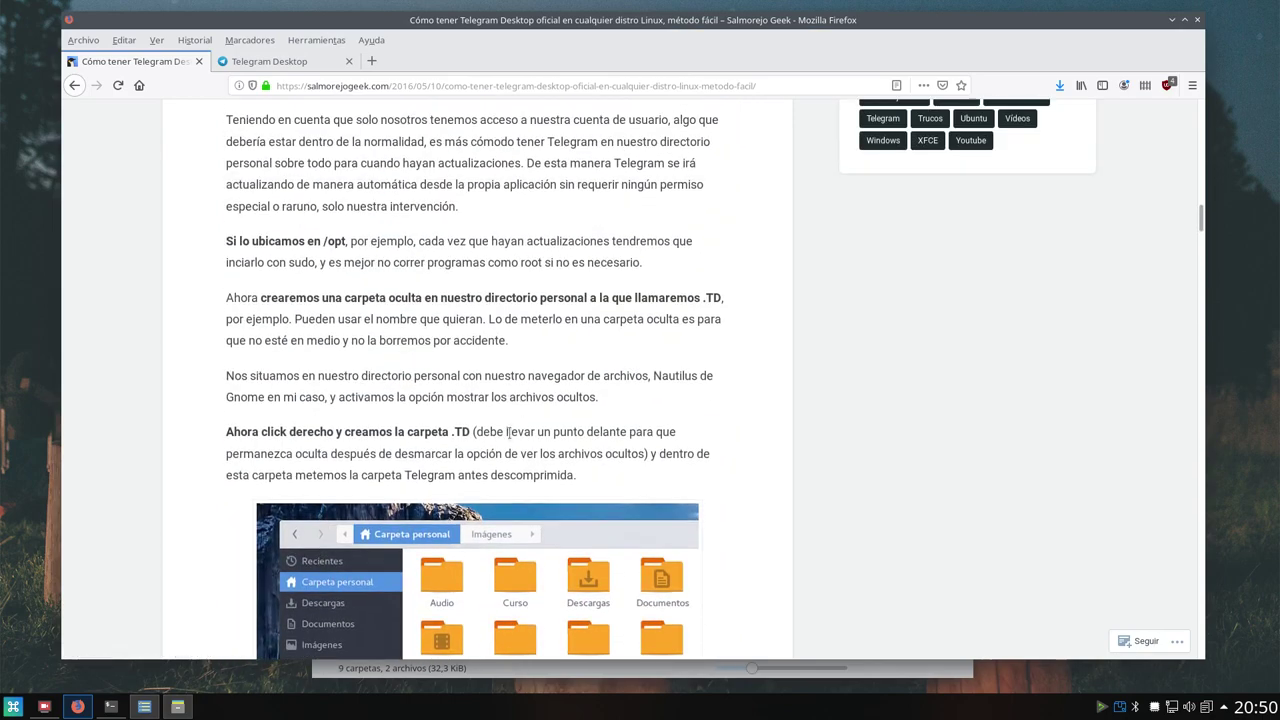
left_click(1172, 20)
left_click_drag(615, 265, 527, 153)
key("ctrl+h")
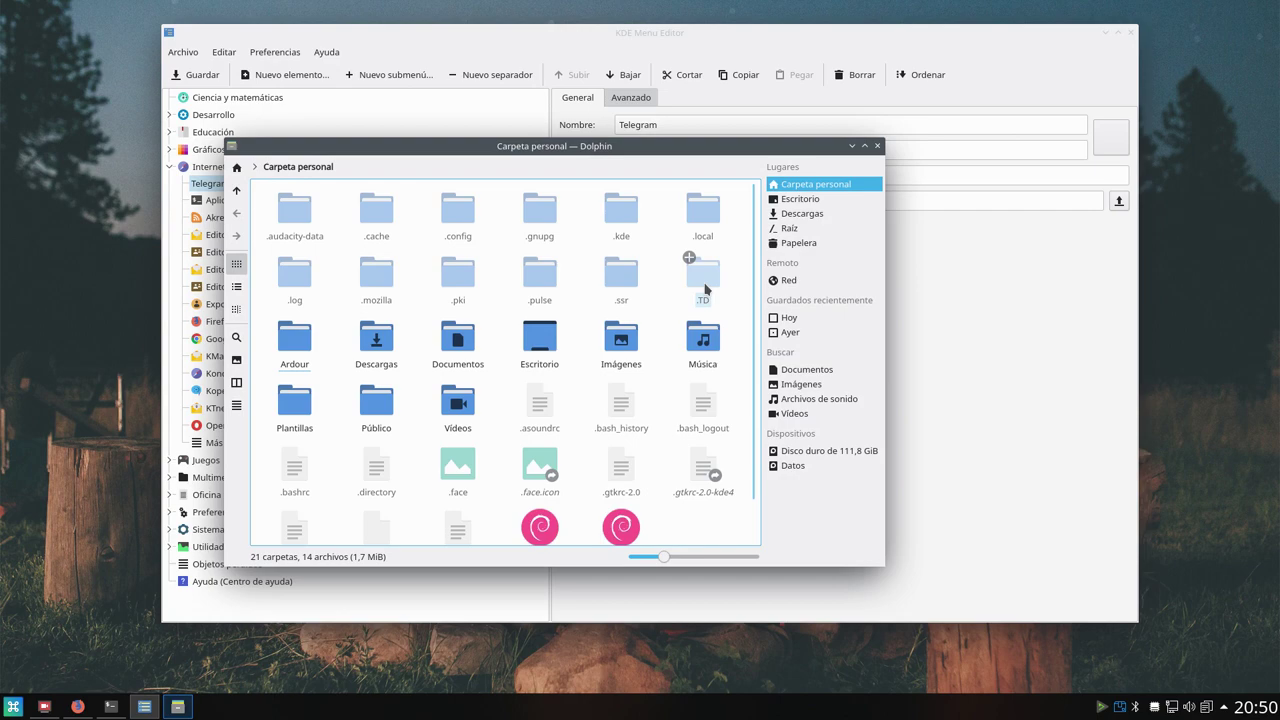
right_click(573, 397)
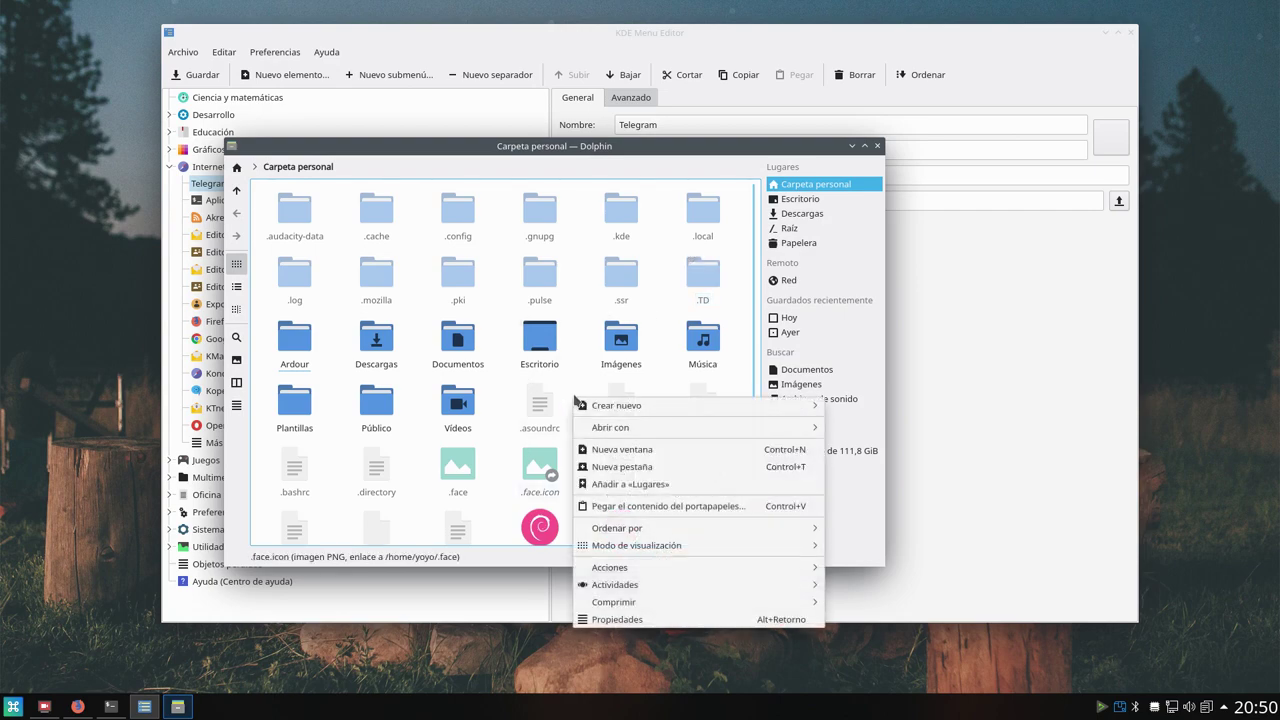
mouse_move(600, 408)
left_click(852, 406)
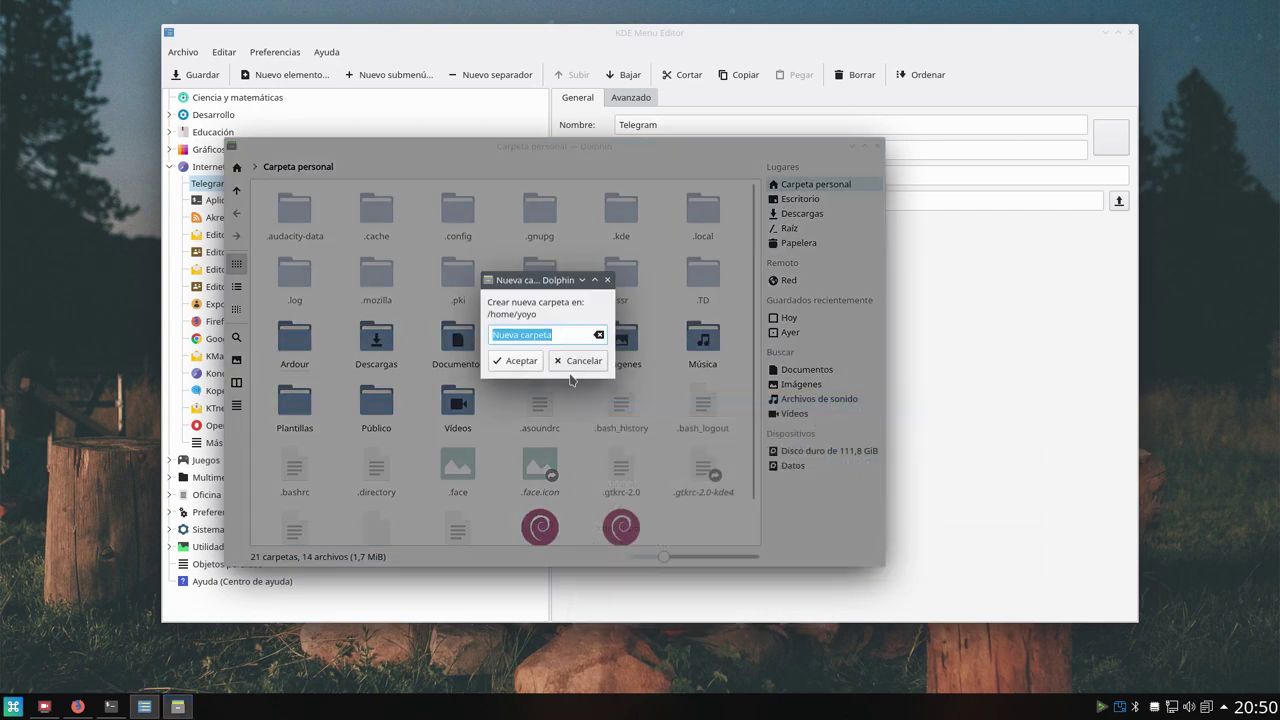
left_click(561, 333)
key("BackSpace")
key("BackSpace")
key("BackSpace")
key("BackSpace")
key("BackSpace")
key("BackSpace")
key("BackSpace")
key("BackSpace")
key("BackSpace")
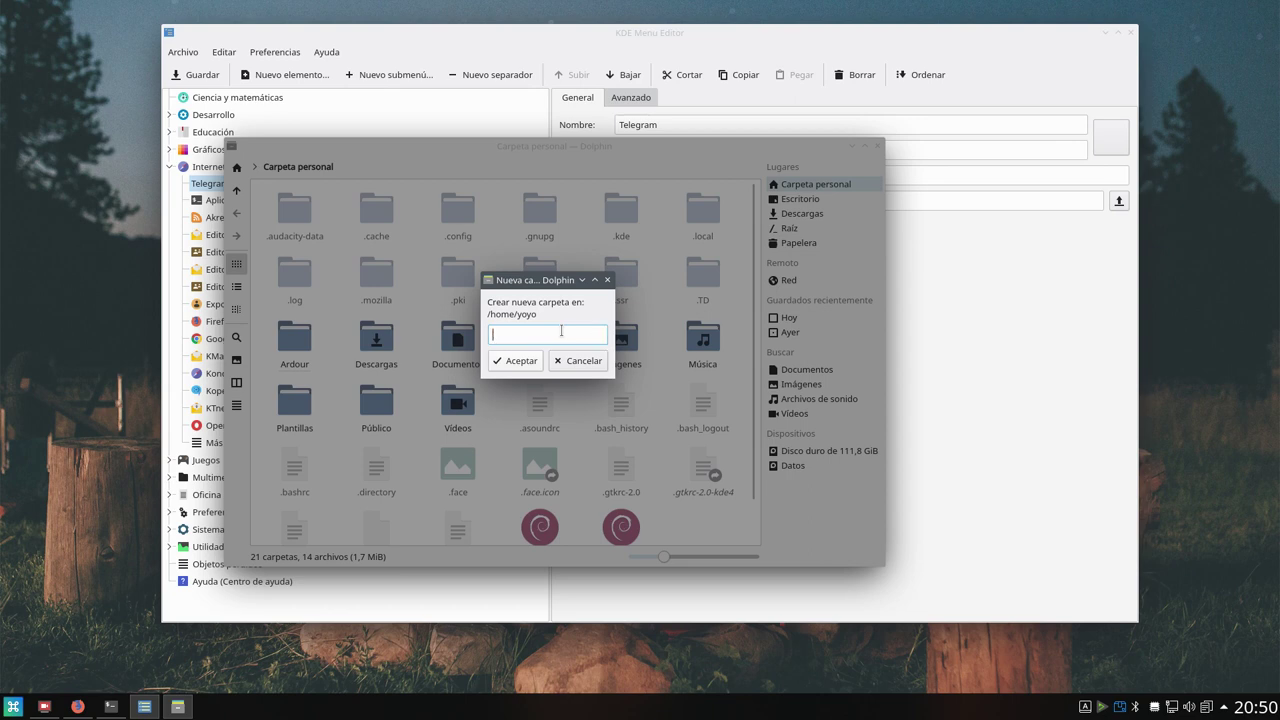
left_click(580, 362)
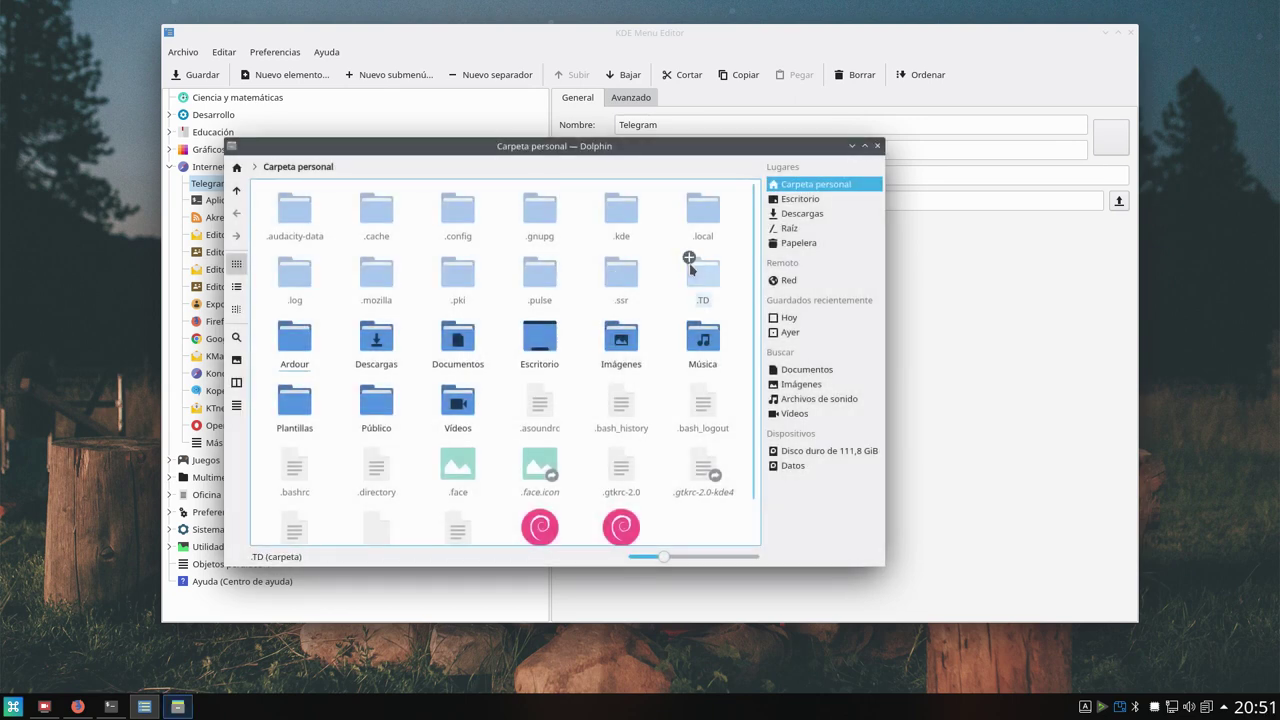
- Open the Telegram folder inside the hidden .TD folder and examine its Telegram and Updater executables
left_click(698, 273)
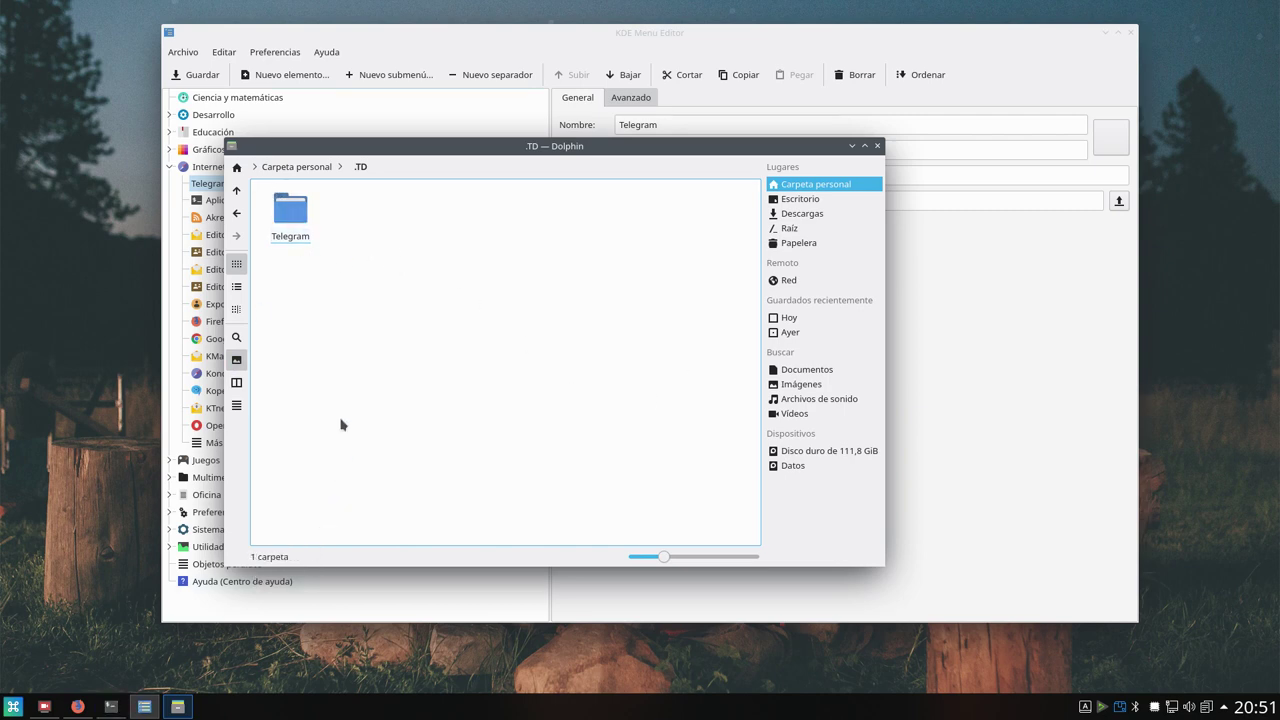
left_click(289, 212)
left_click(282, 234)
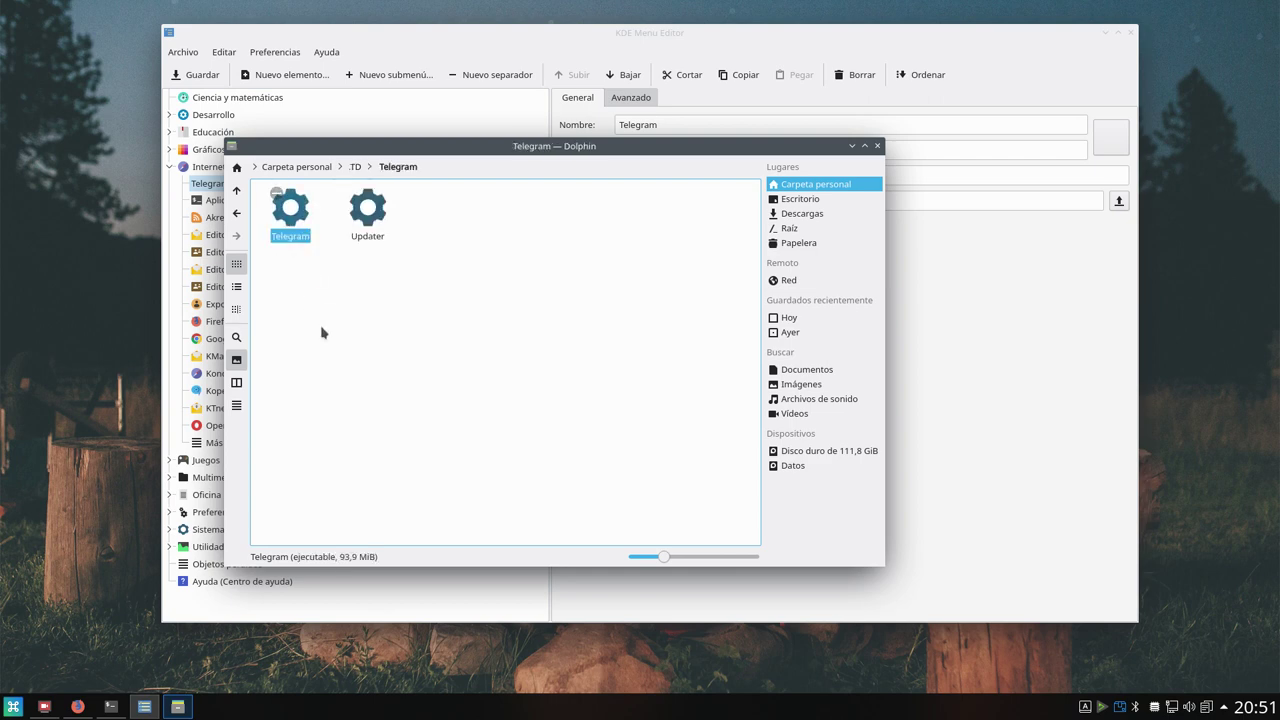
left_click(367, 210)
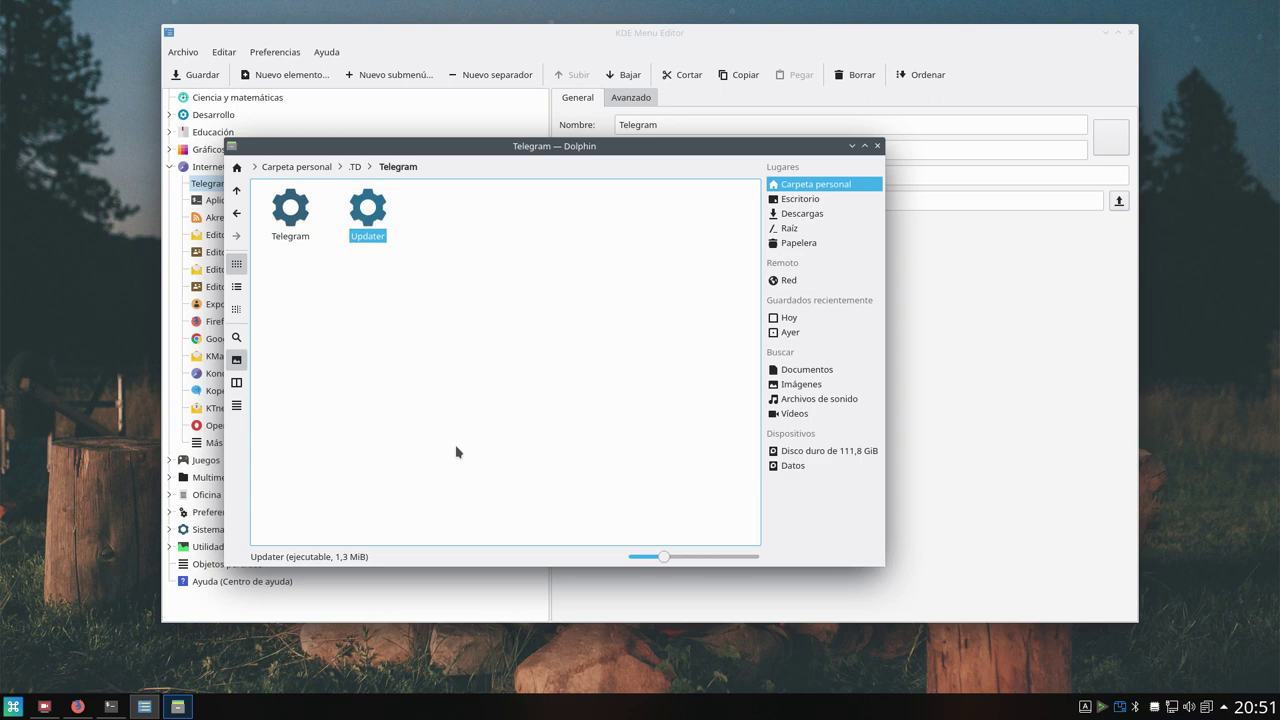
left_click(419, 308)
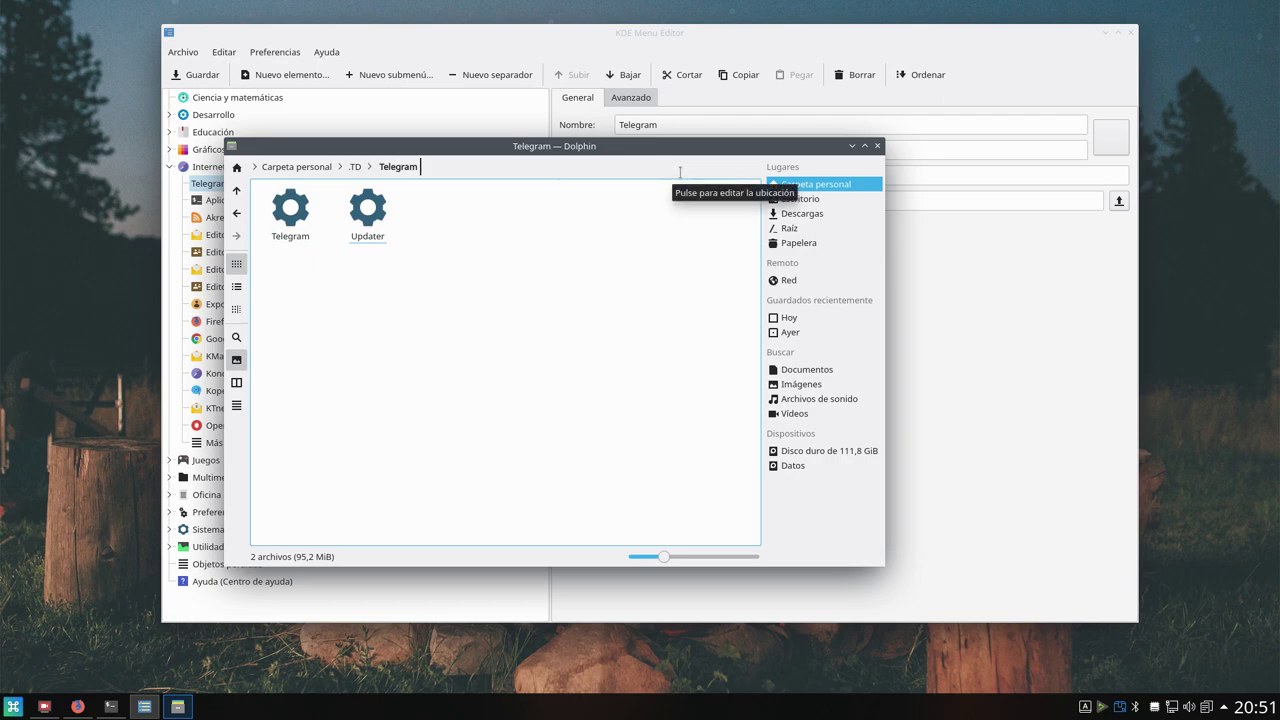
left_click(852, 145)
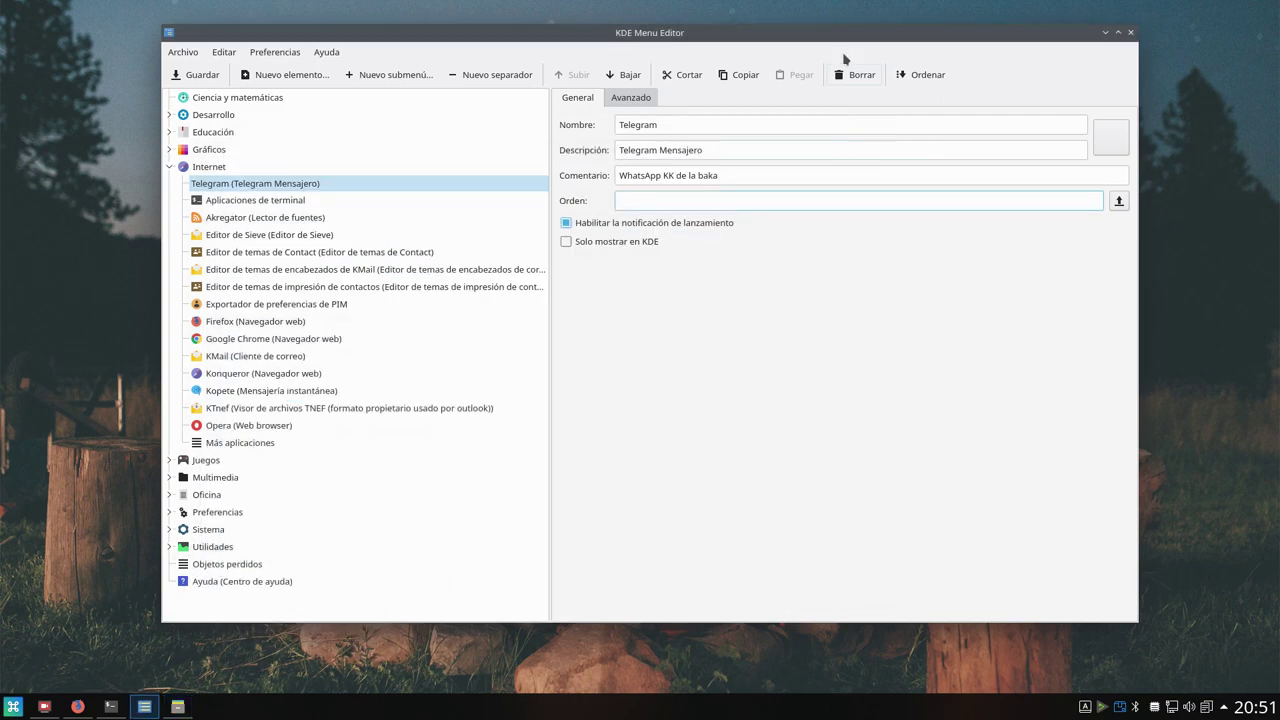
left_click_drag(846, 51, 824, 43)
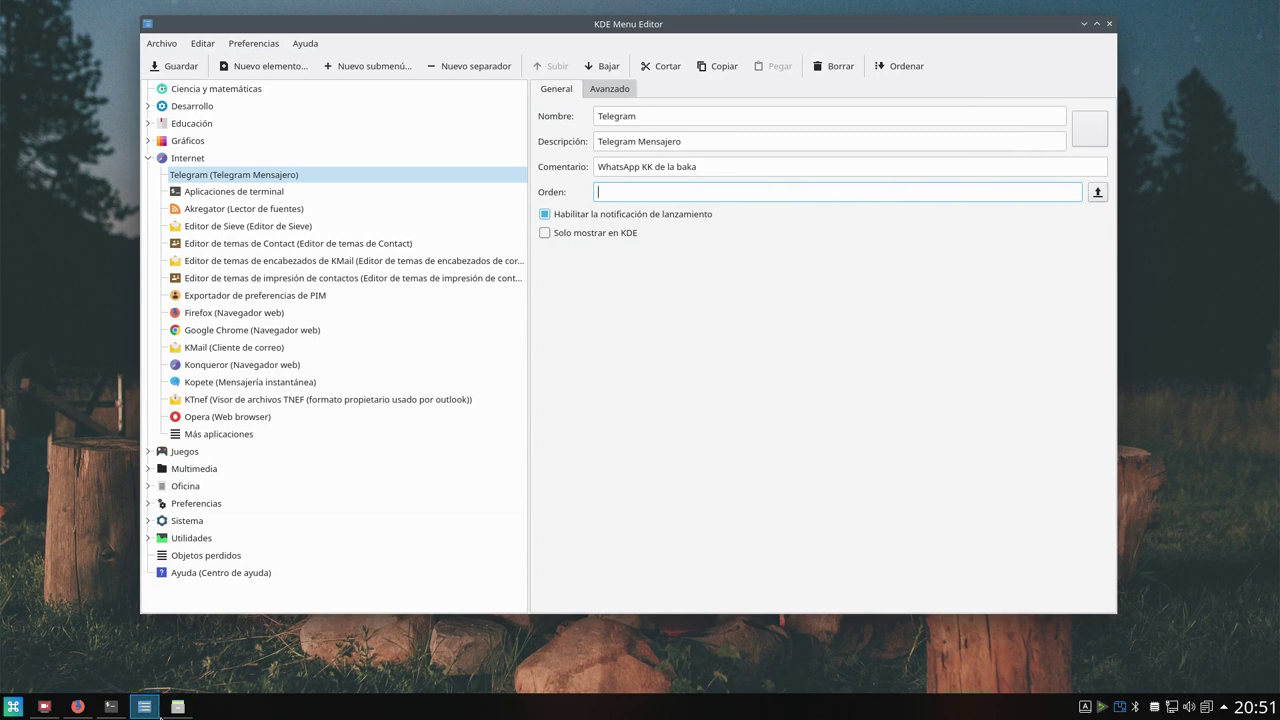
left_click(177, 707)
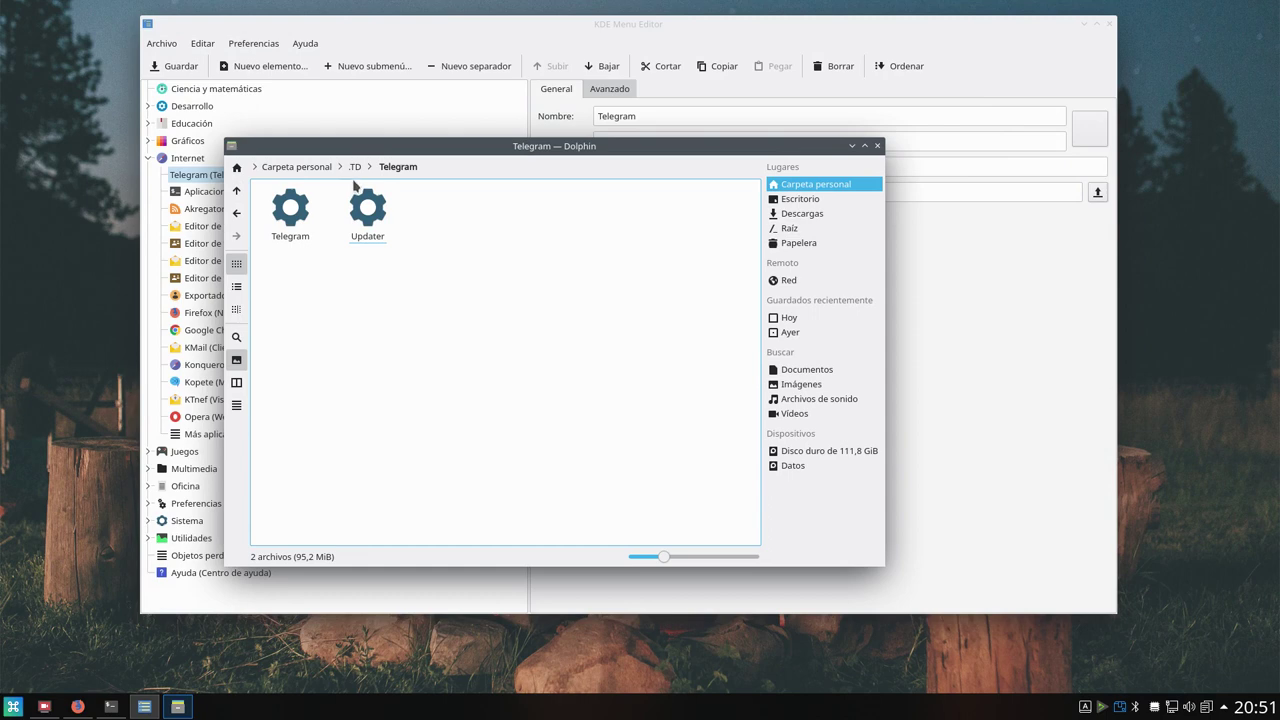
left_click(289, 230)
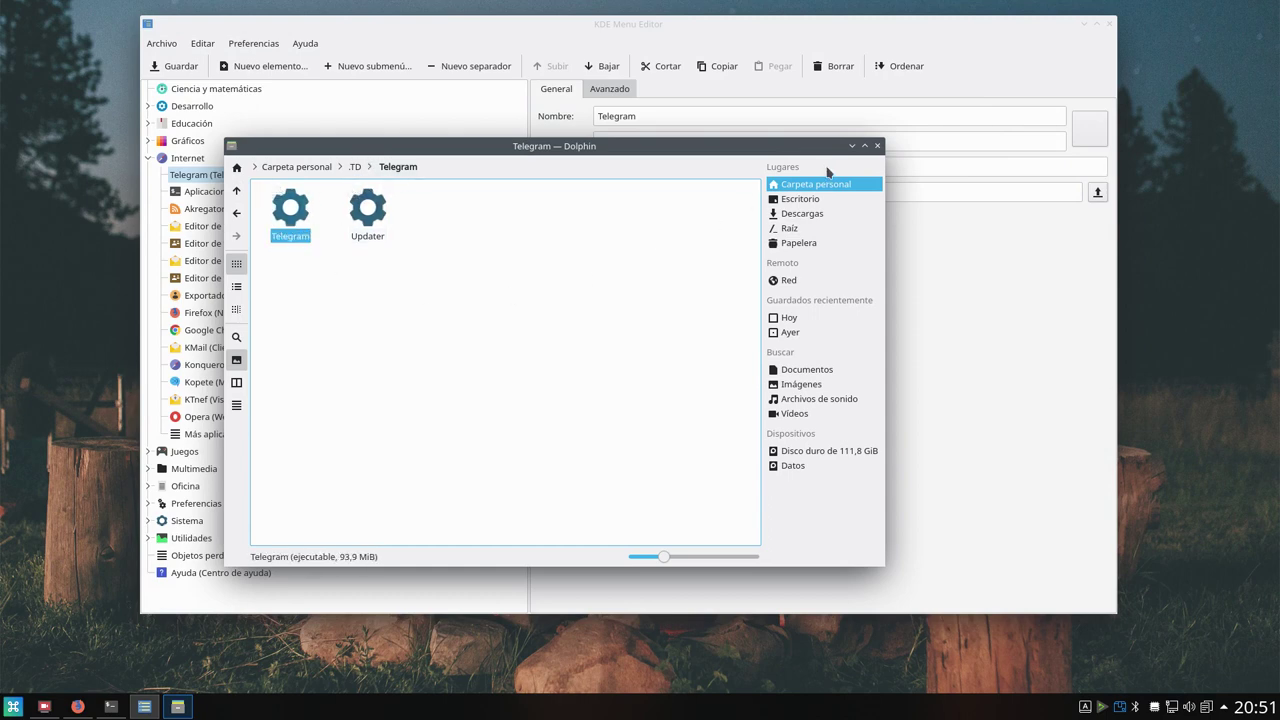
left_click(877, 146)
- Open the file chooser for the Telegram element's command and make sure hidden files are shown
left_click(1096, 194)
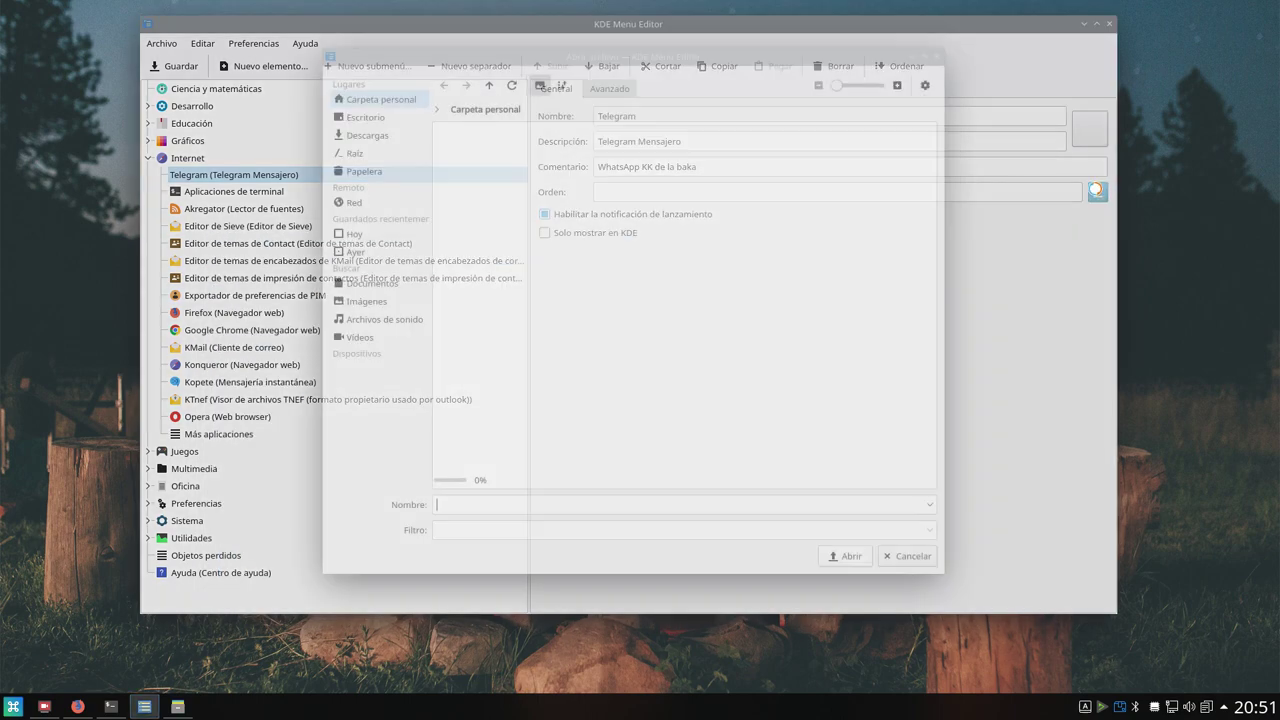
left_click(925, 86)
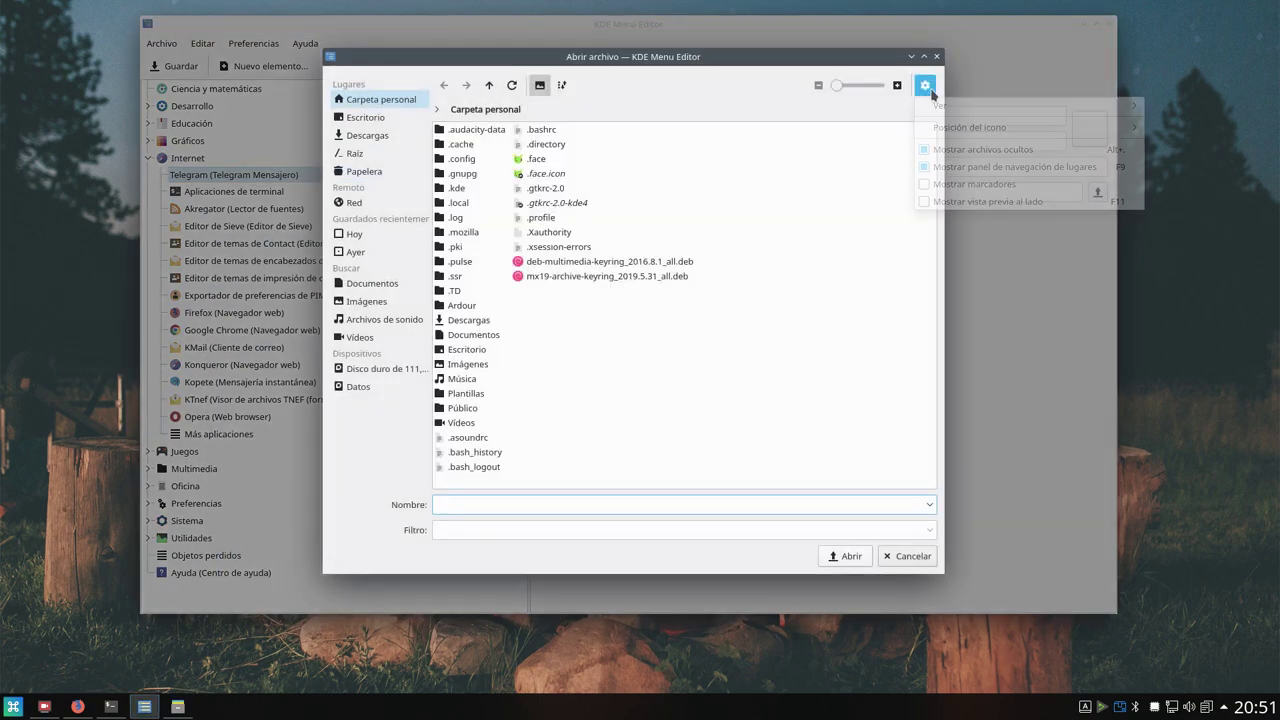
left_click(973, 153)
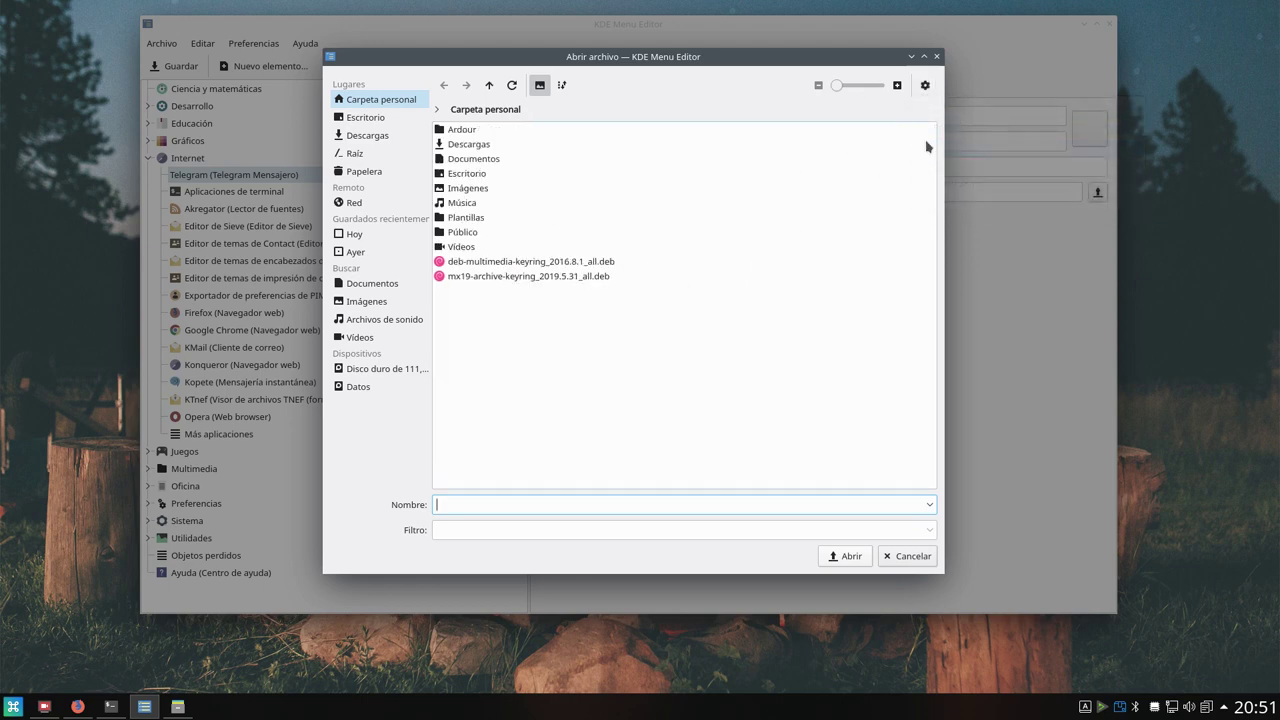
left_click(925, 85)
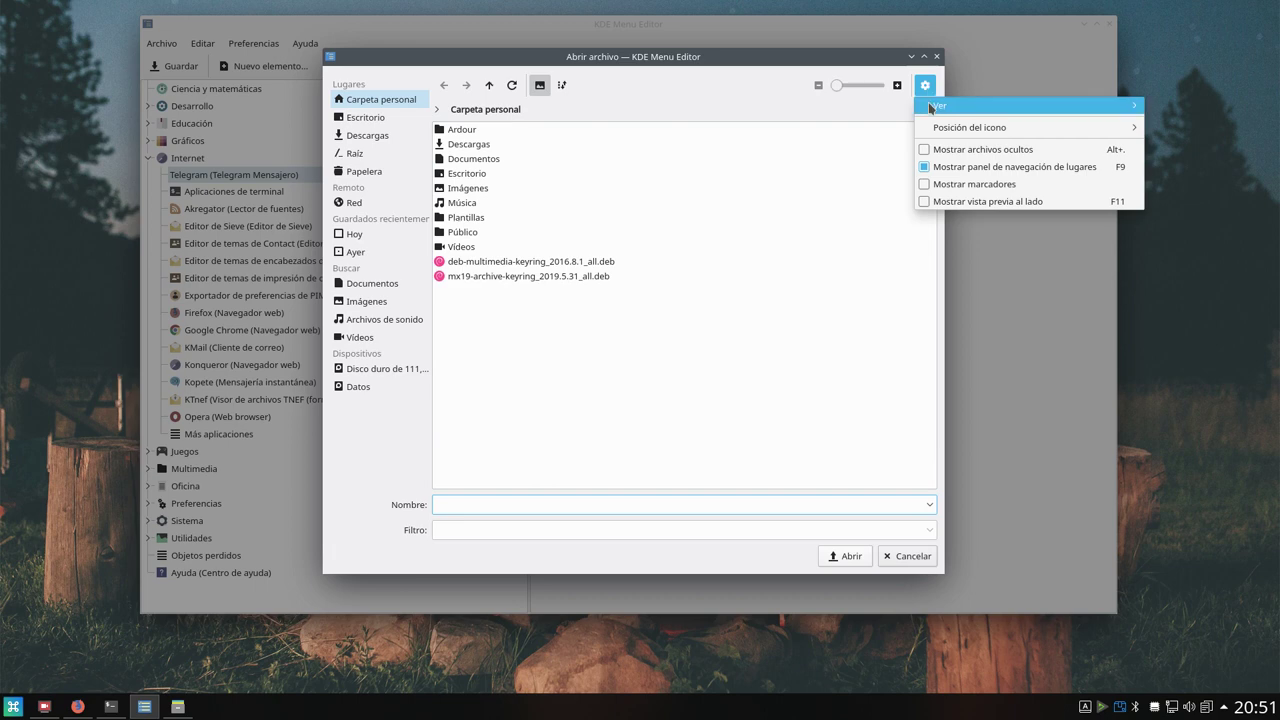
left_click(981, 150)
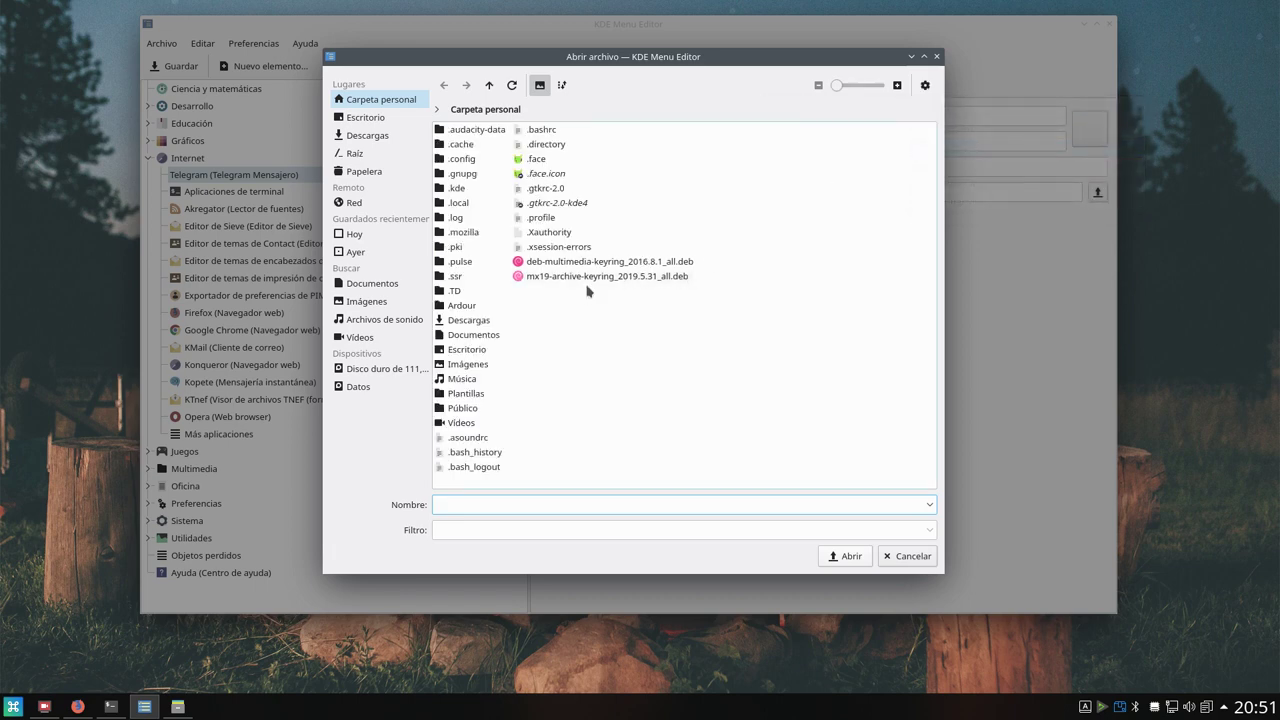
- Set the Telegram element's command to the Telegram executable in the home folder's .TD/Telegram directory
double_click(455, 292)
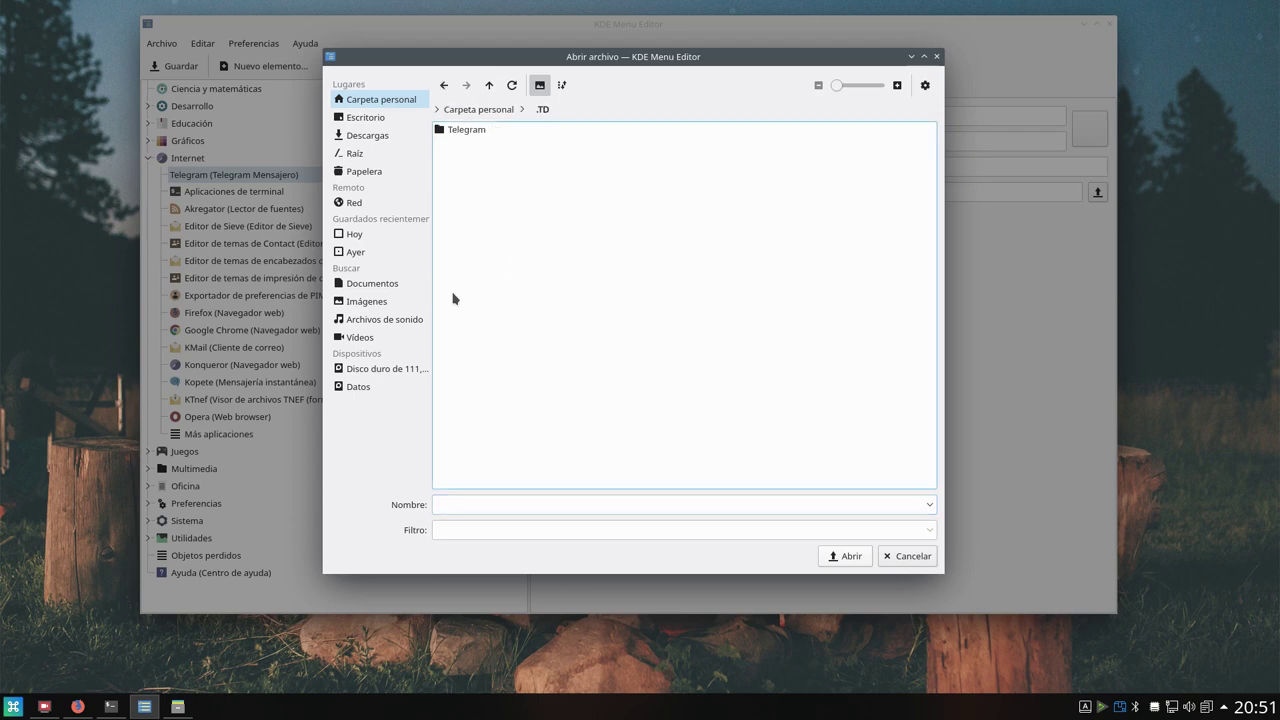
double_click(470, 130)
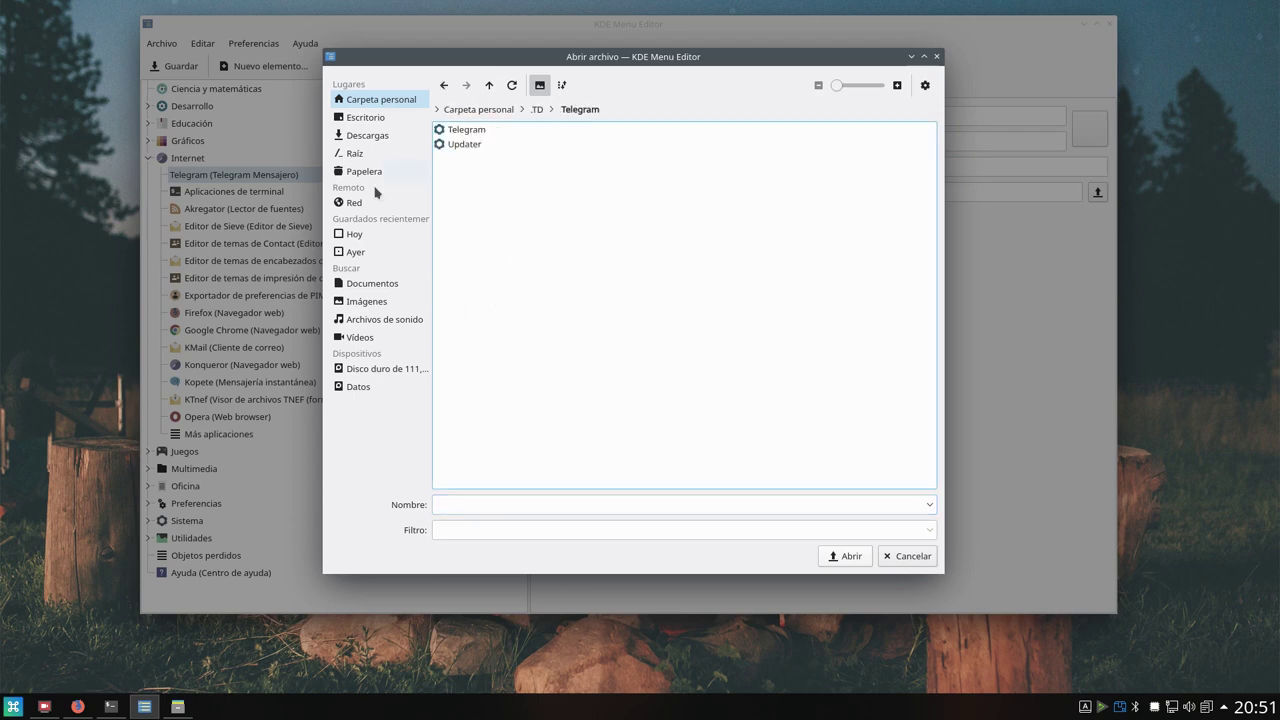
left_click(469, 132)
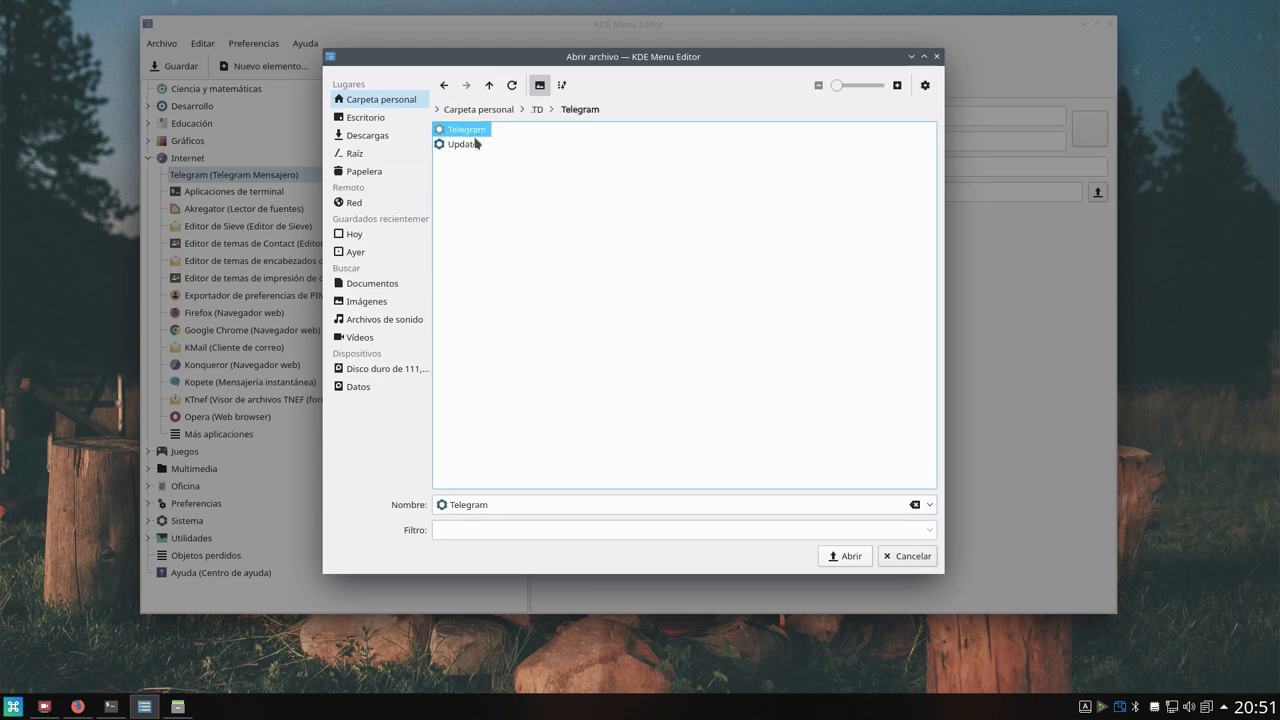
left_click(850, 556)
left_click_drag(759, 191, 593, 192)
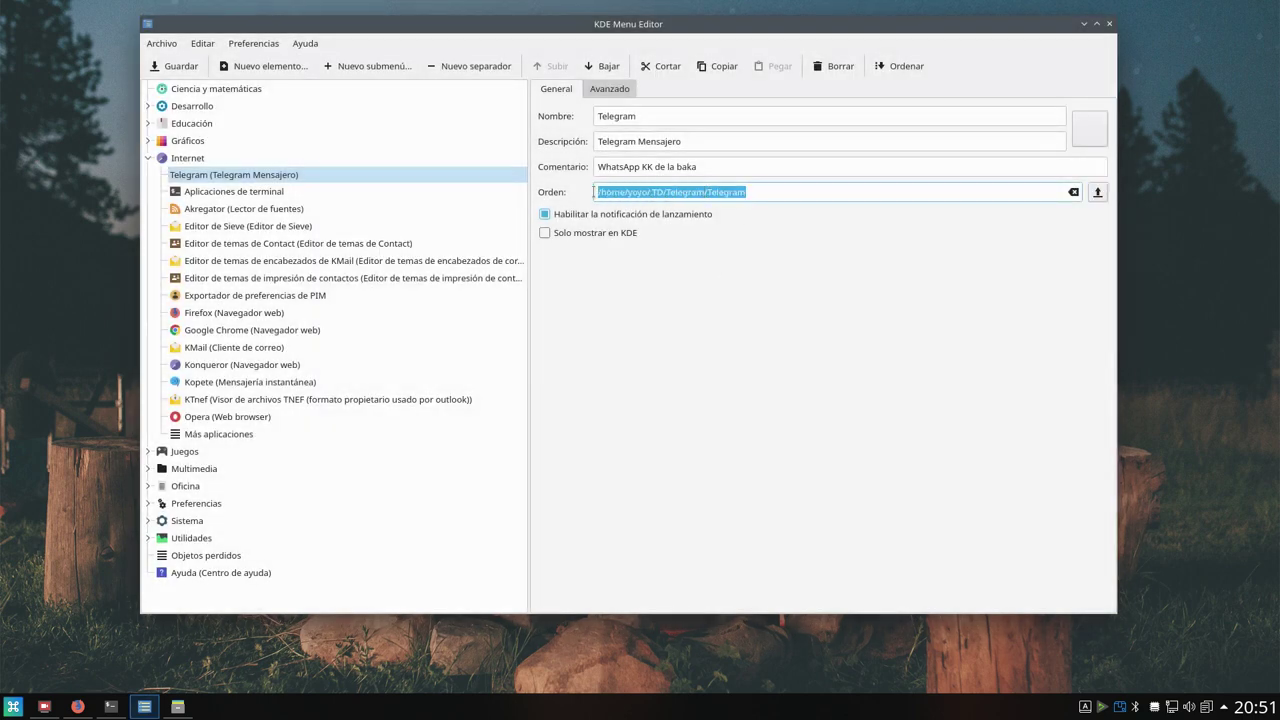
left_click(768, 193)
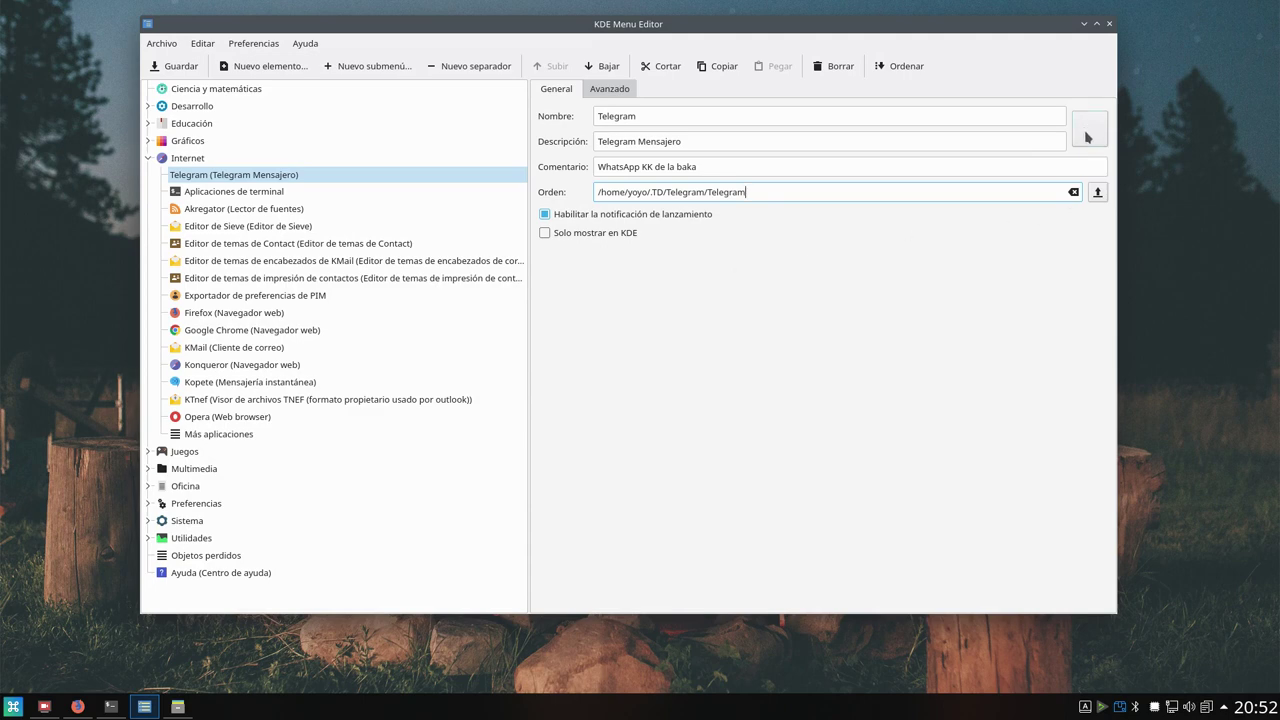
- Switch to Firefox, open the Telegram website's home page and view its logo image on its own
left_click(13, 707)
left_click(749, 400)
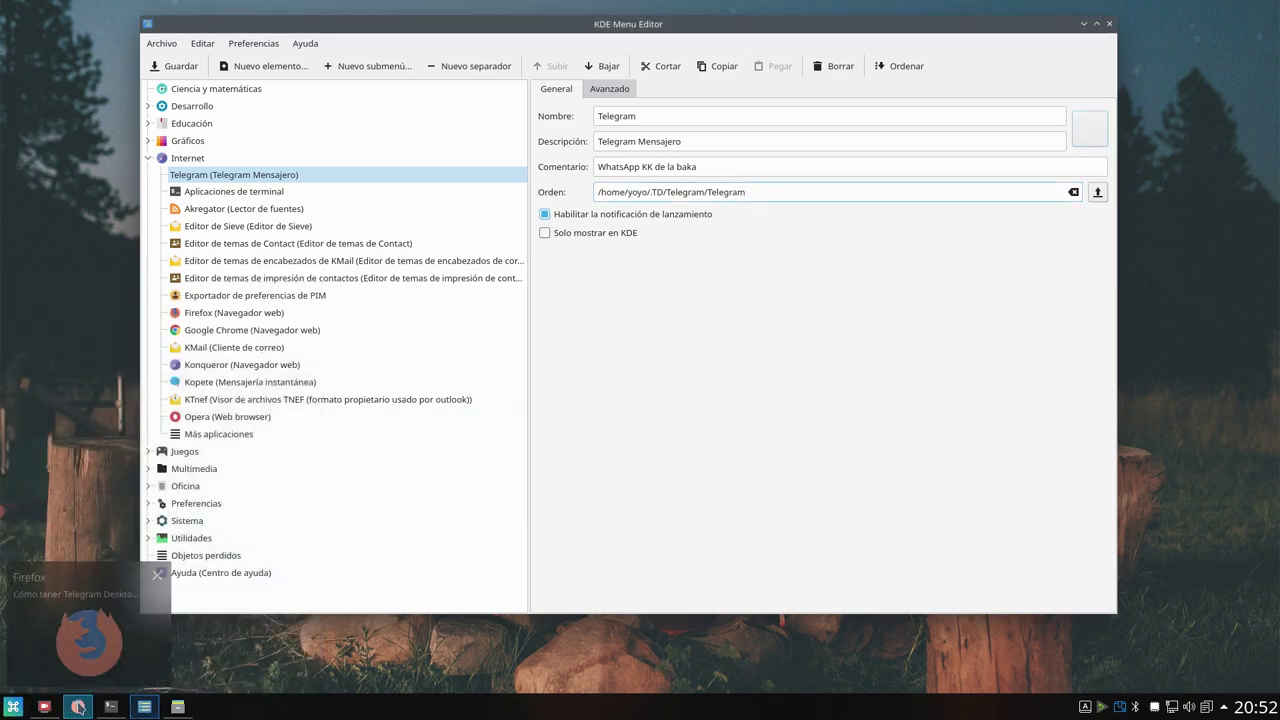
left_click(77, 707)
left_click(275, 61)
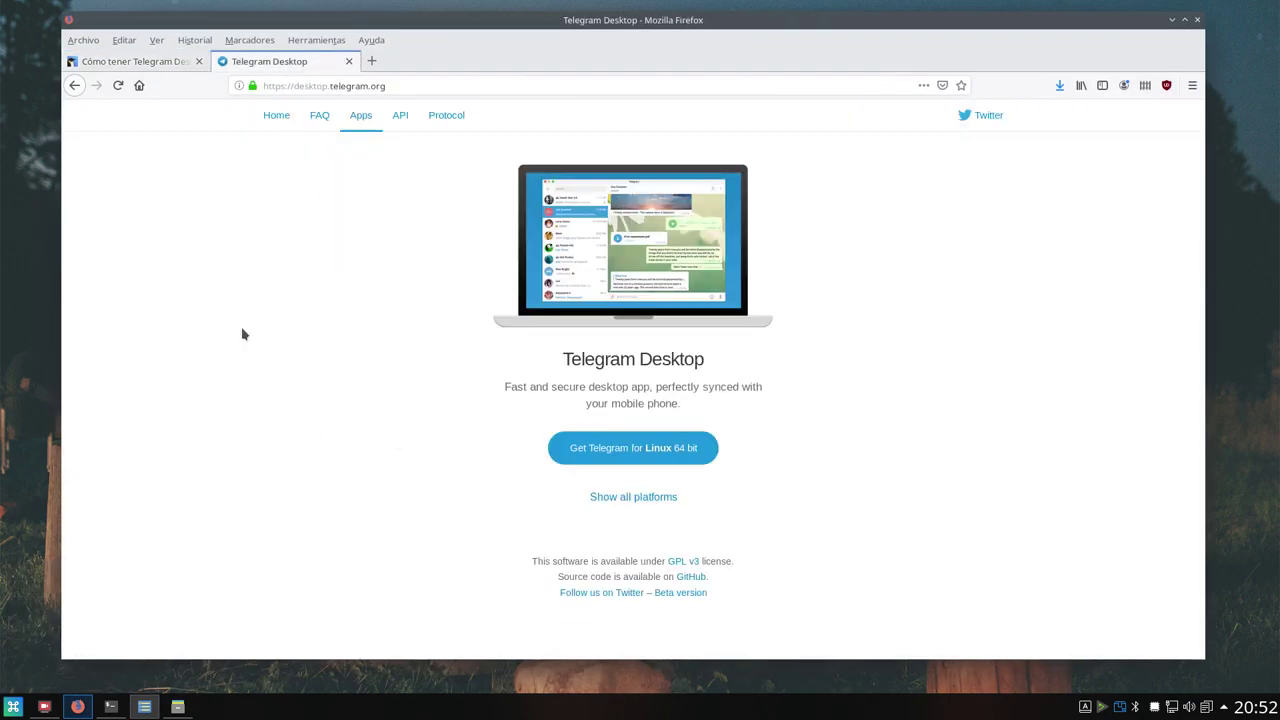
left_click(277, 115)
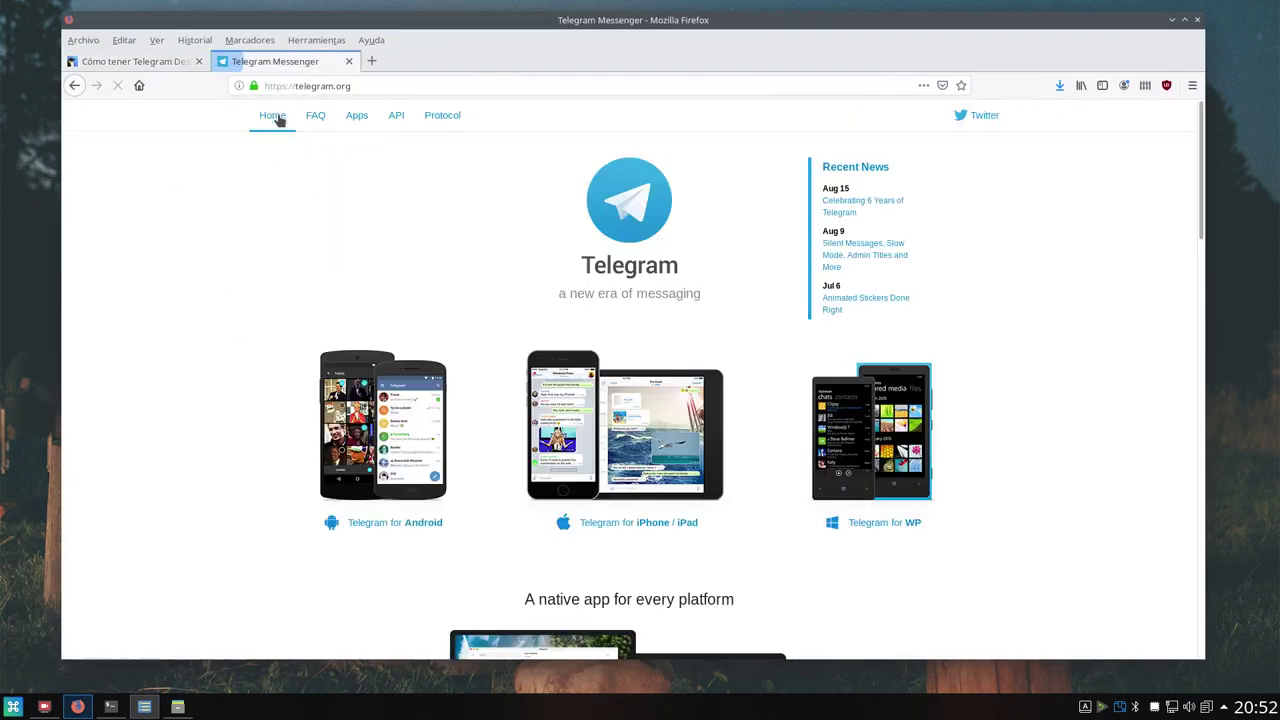
right_click(600, 232)
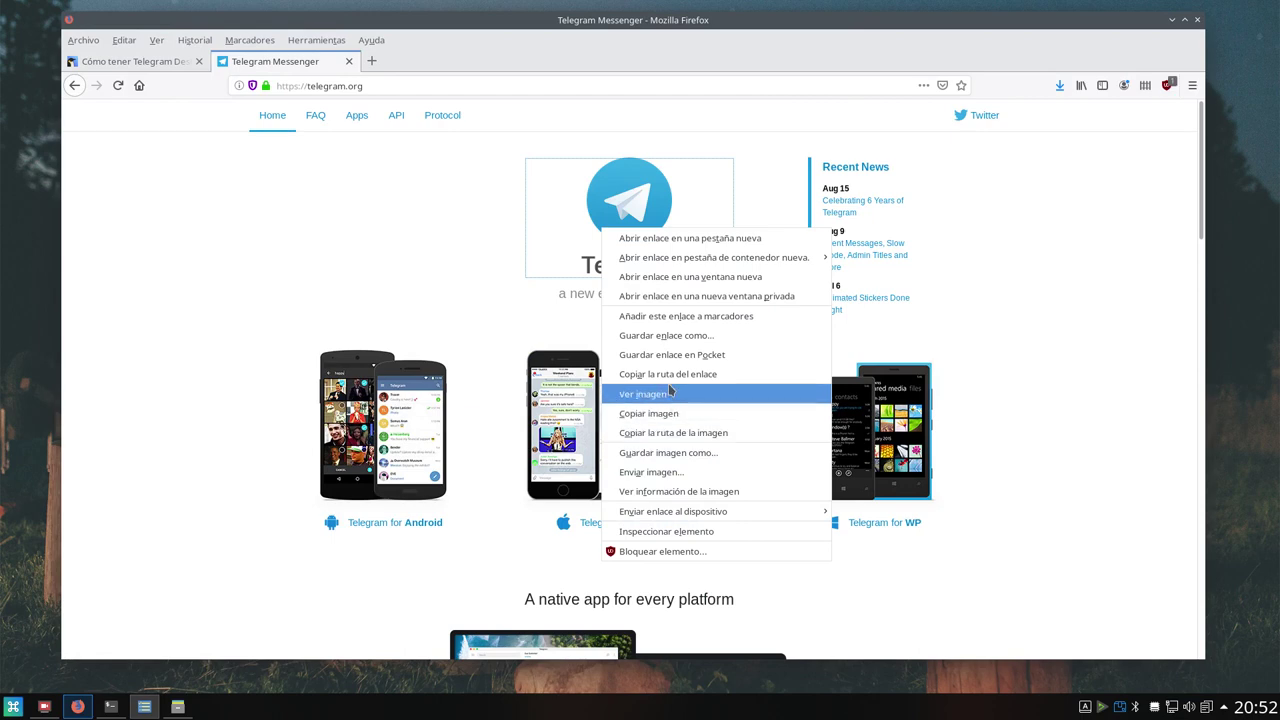
left_click(640, 394)
right_click(644, 364)
left_click(708, 428)
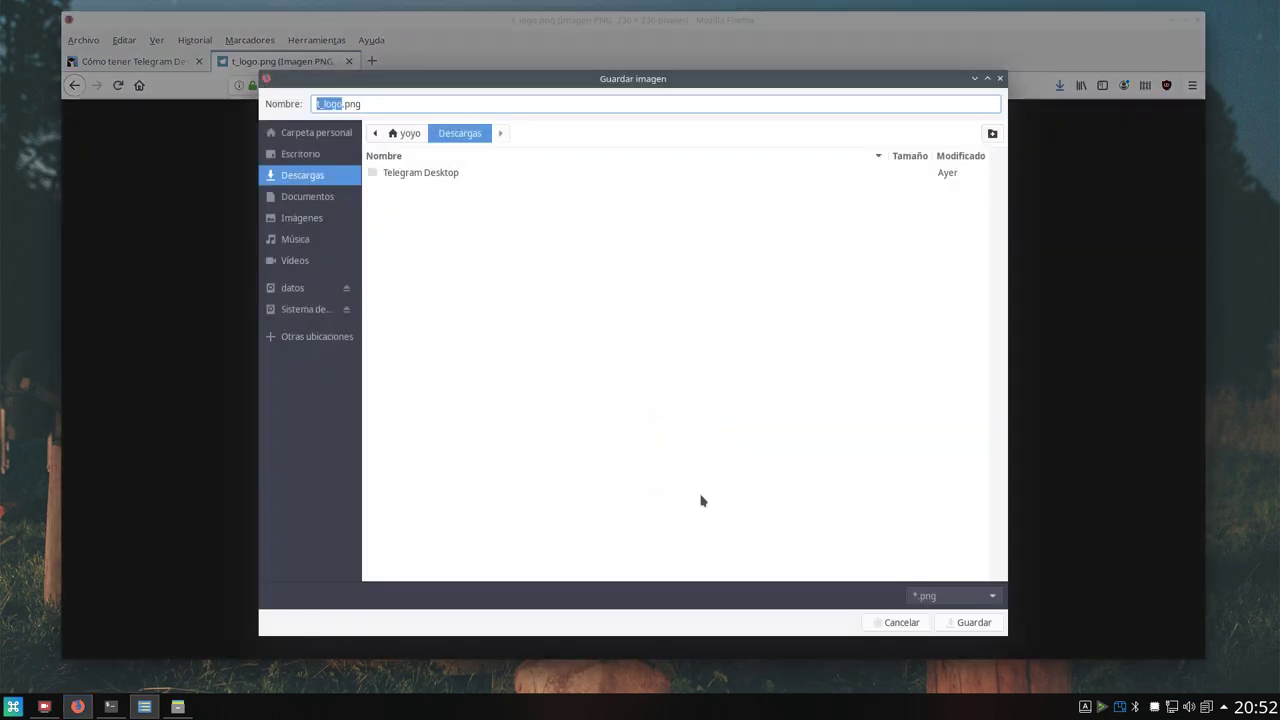
left_click(900, 622)
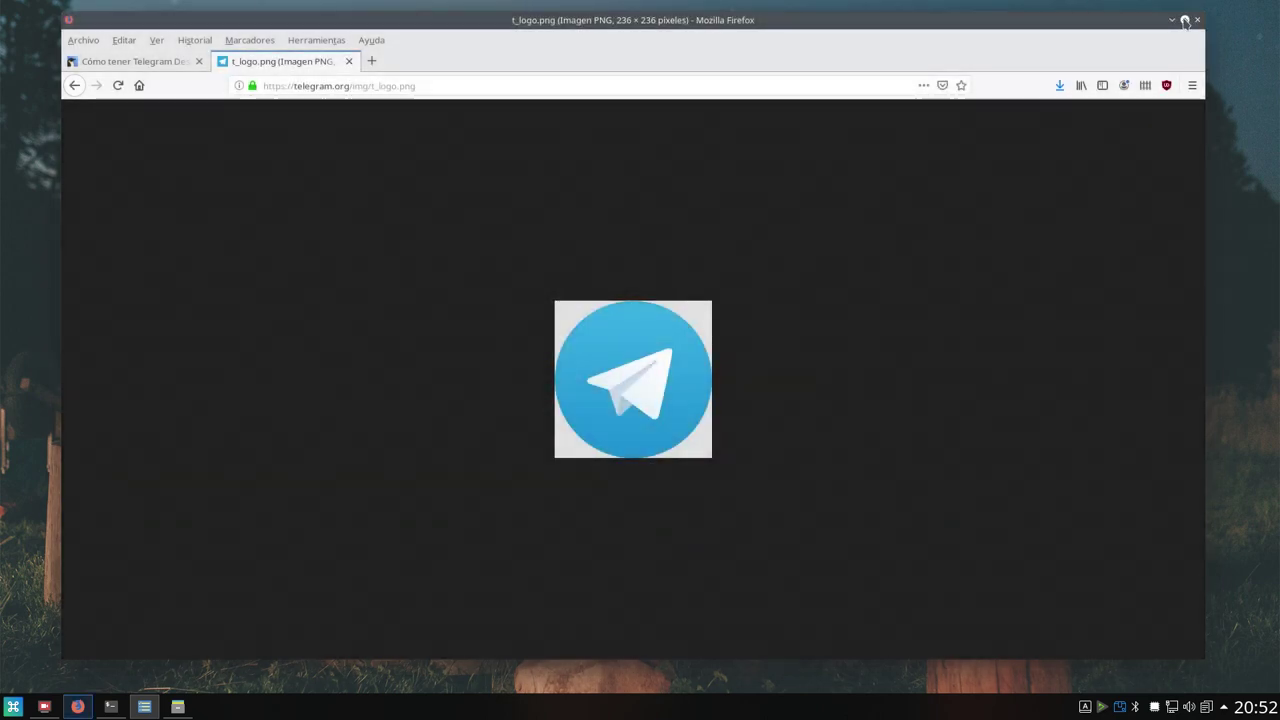
left_click(1174, 20)
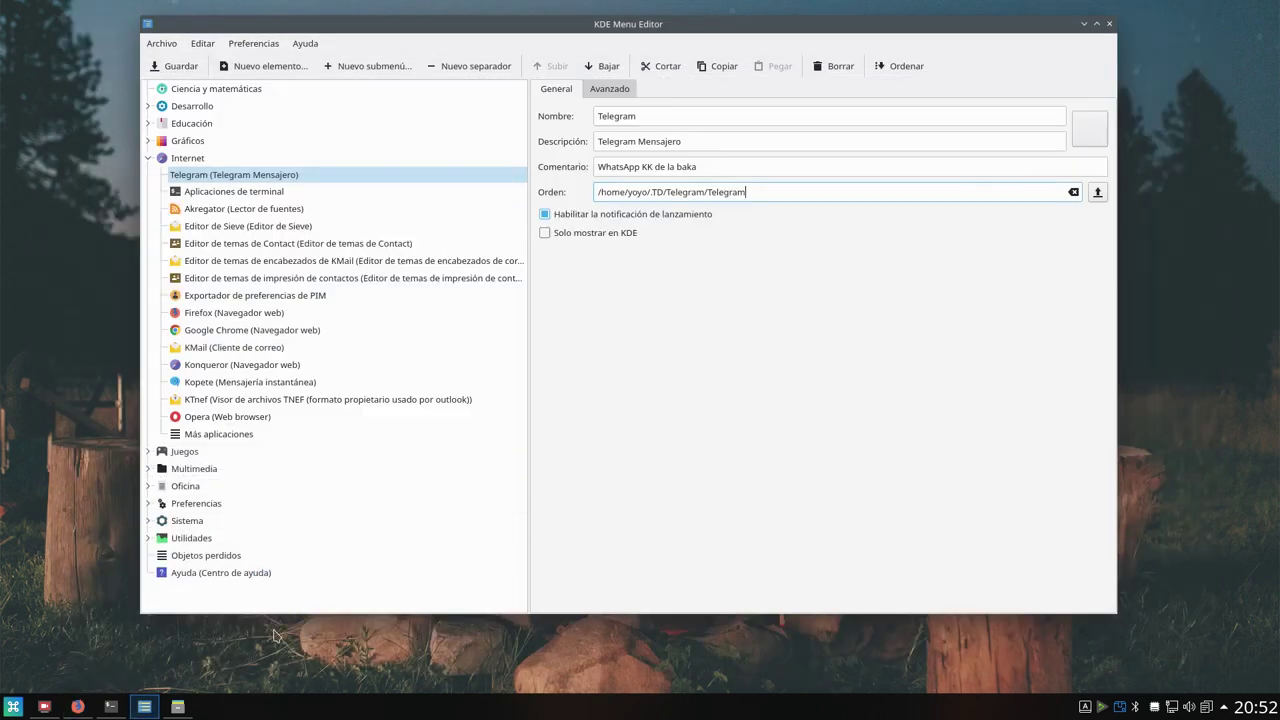
- Switch to Dolphin, open the Iconos folder inside Imágenes, check the t_logo.png file and minimise the window
left_click(177, 706)
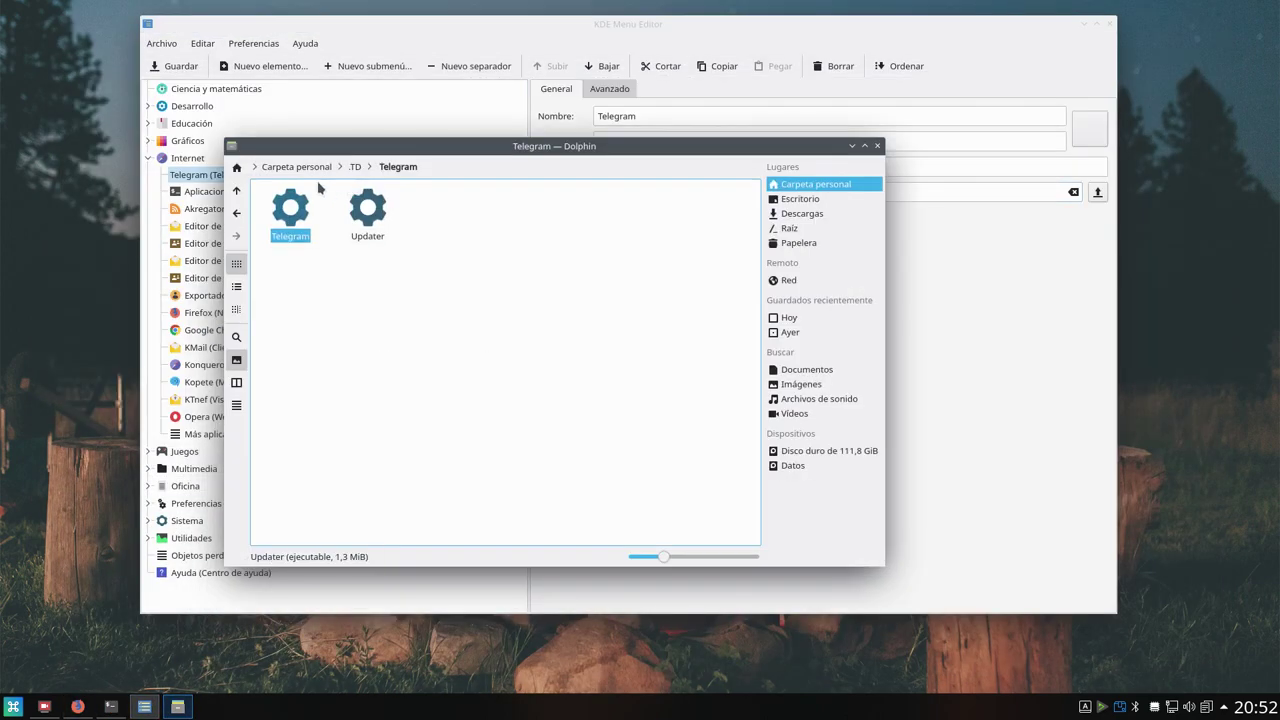
left_click(308, 172)
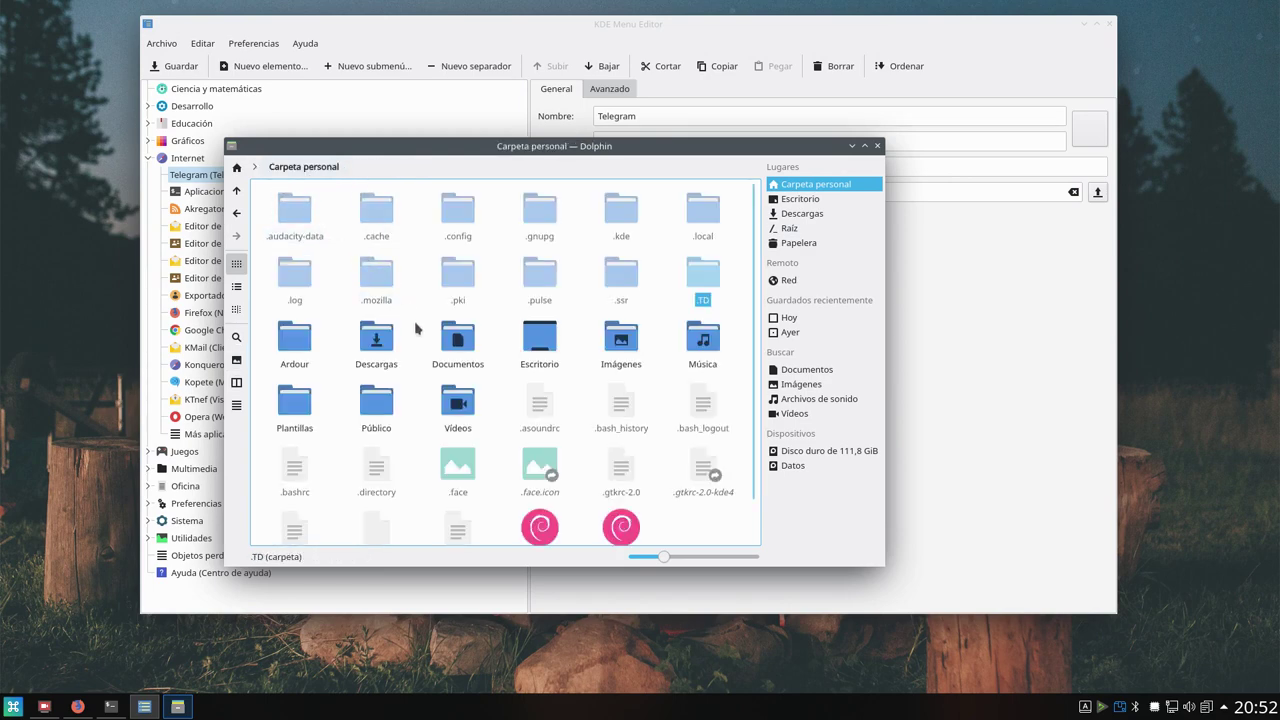
key("ctrl+h")
left_click(621, 210)
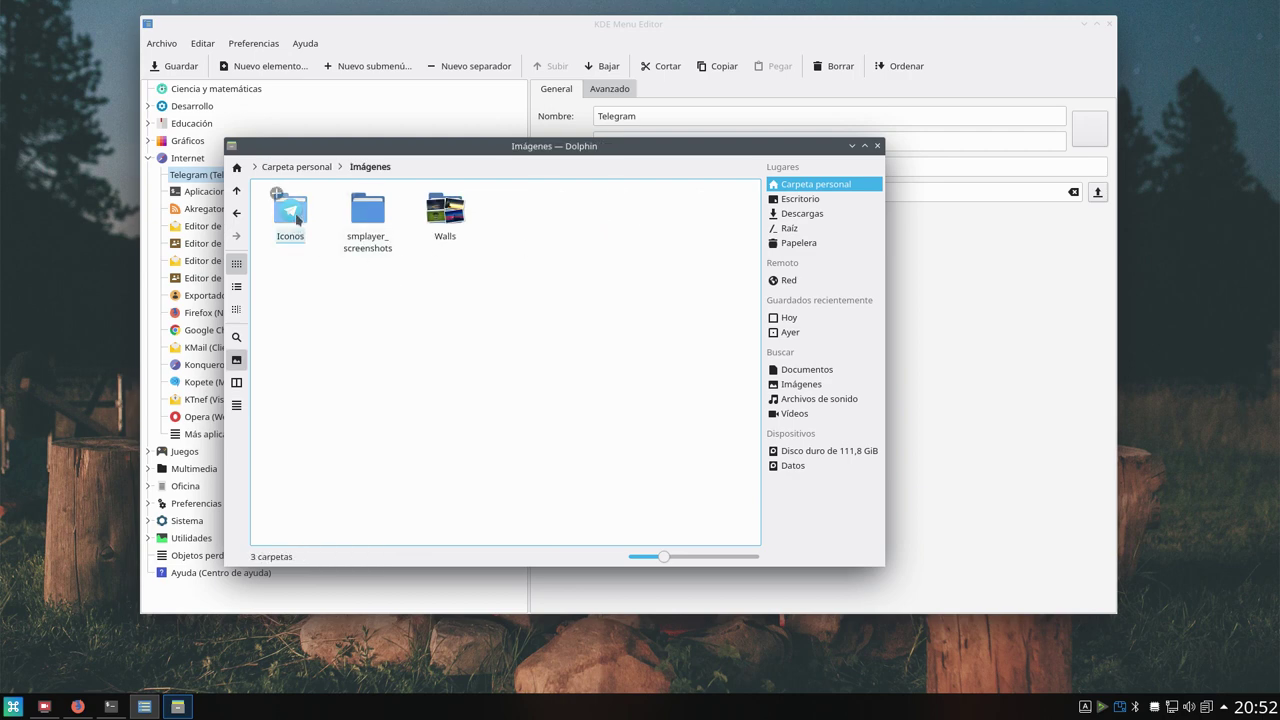
left_click(297, 219)
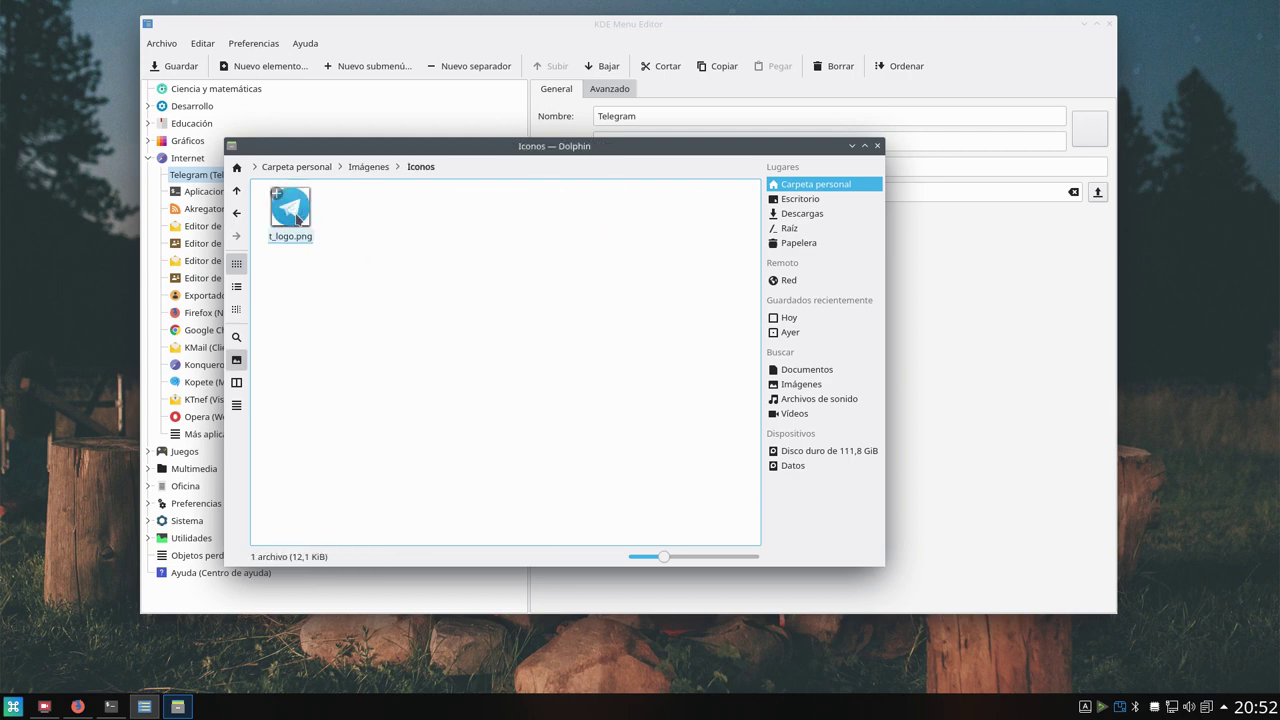
left_click(356, 170)
left_click(289, 218)
left_click(306, 224)
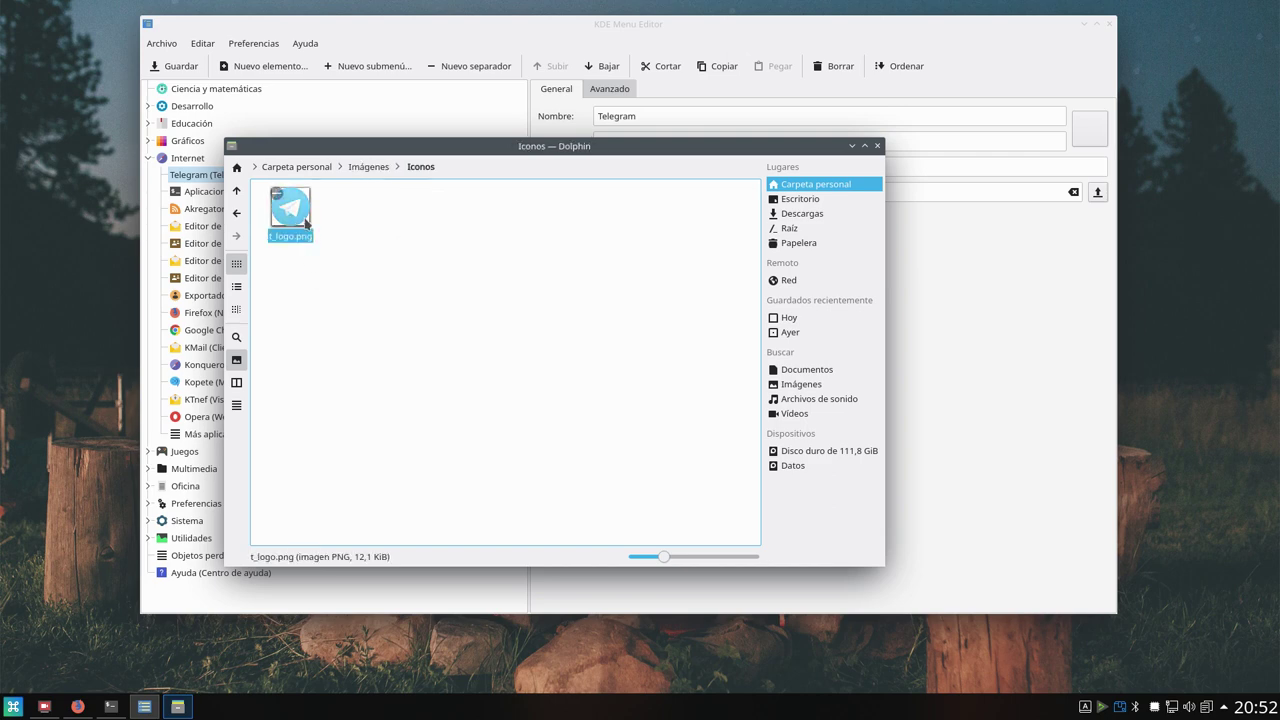
left_click(375, 331)
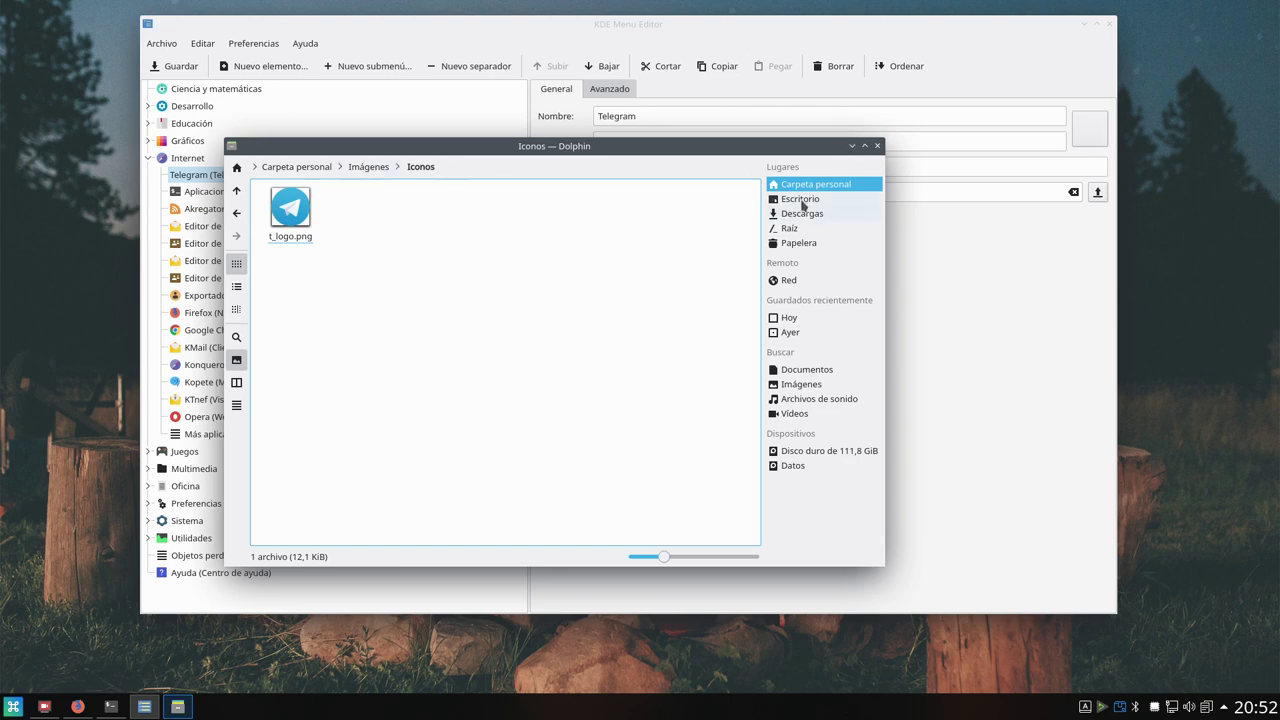
left_click(850, 146)
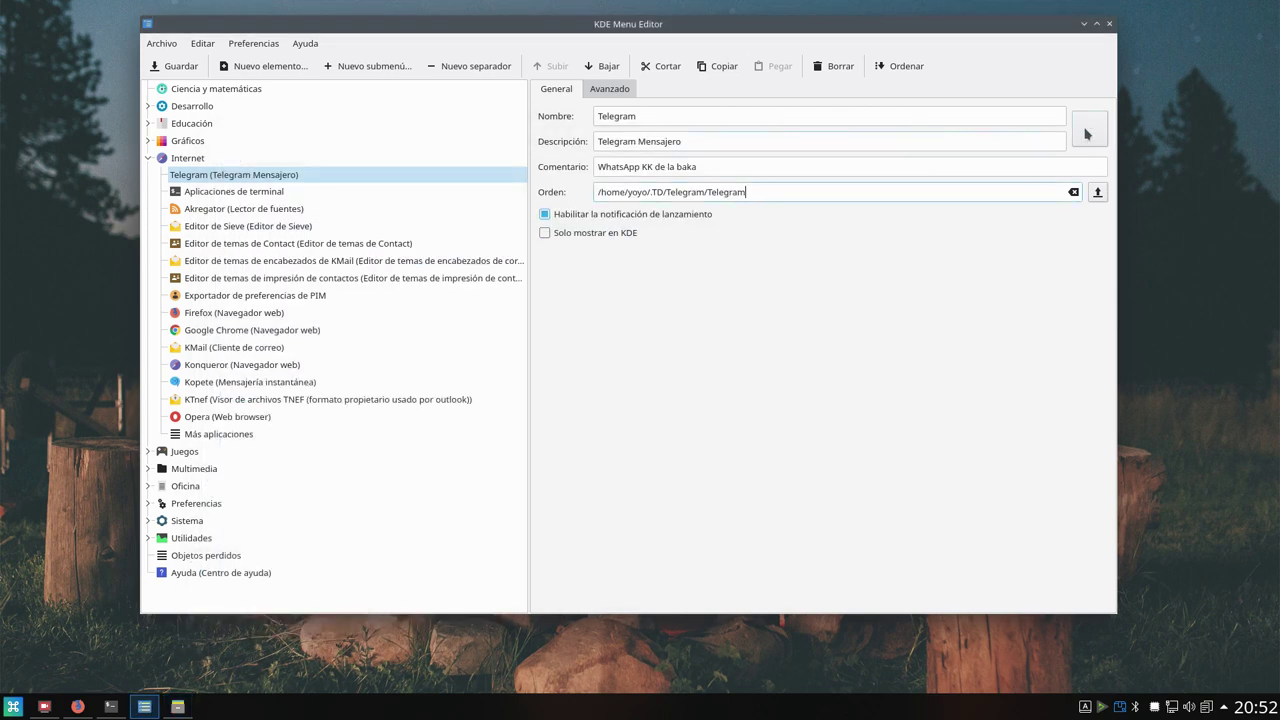
- Set the Telegram element's icon to the t_logo.png image from the home folder's Imágenes/Iconos directory
left_click(1084, 127)
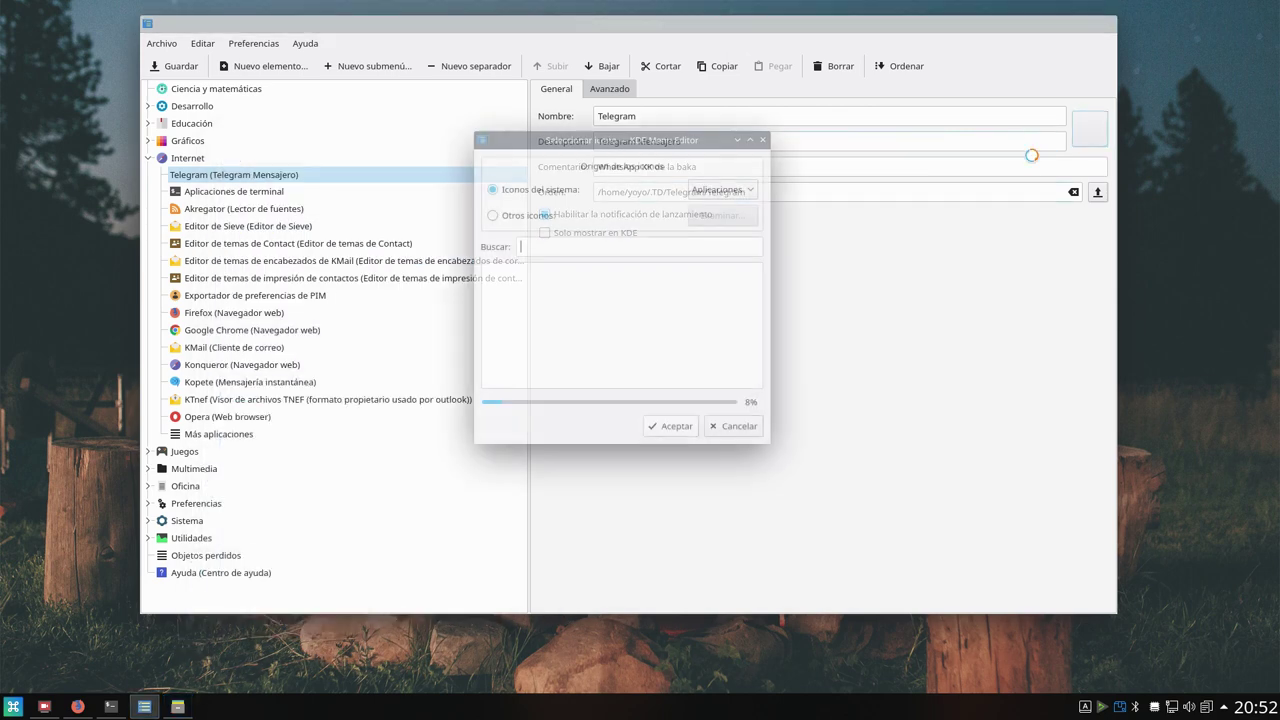
left_click(494, 216)
left_click(724, 215)
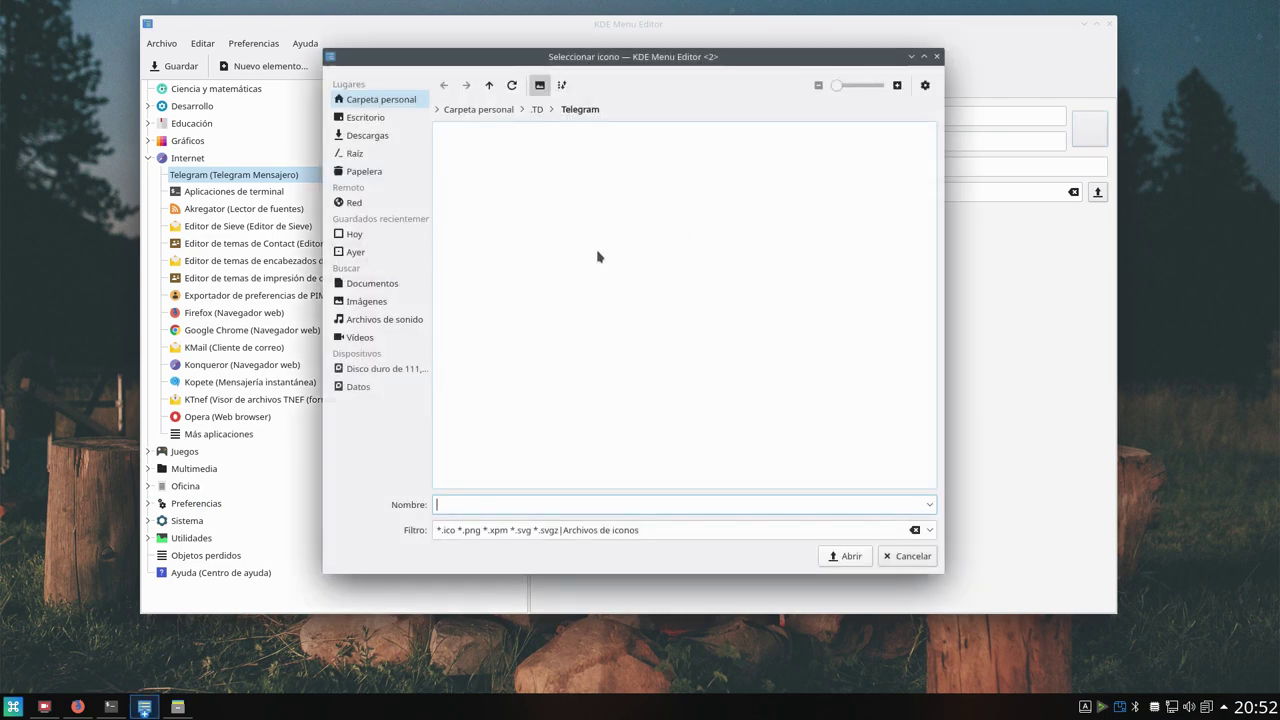
left_click(487, 111)
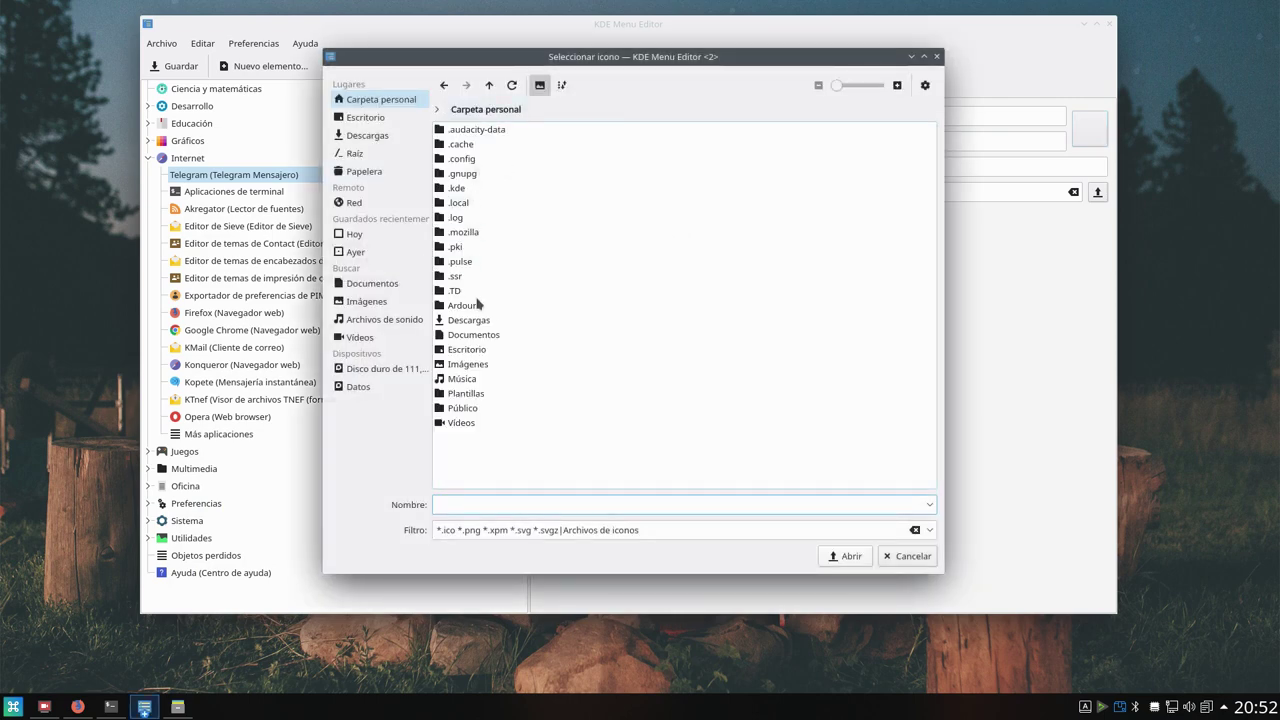
left_click(482, 368)
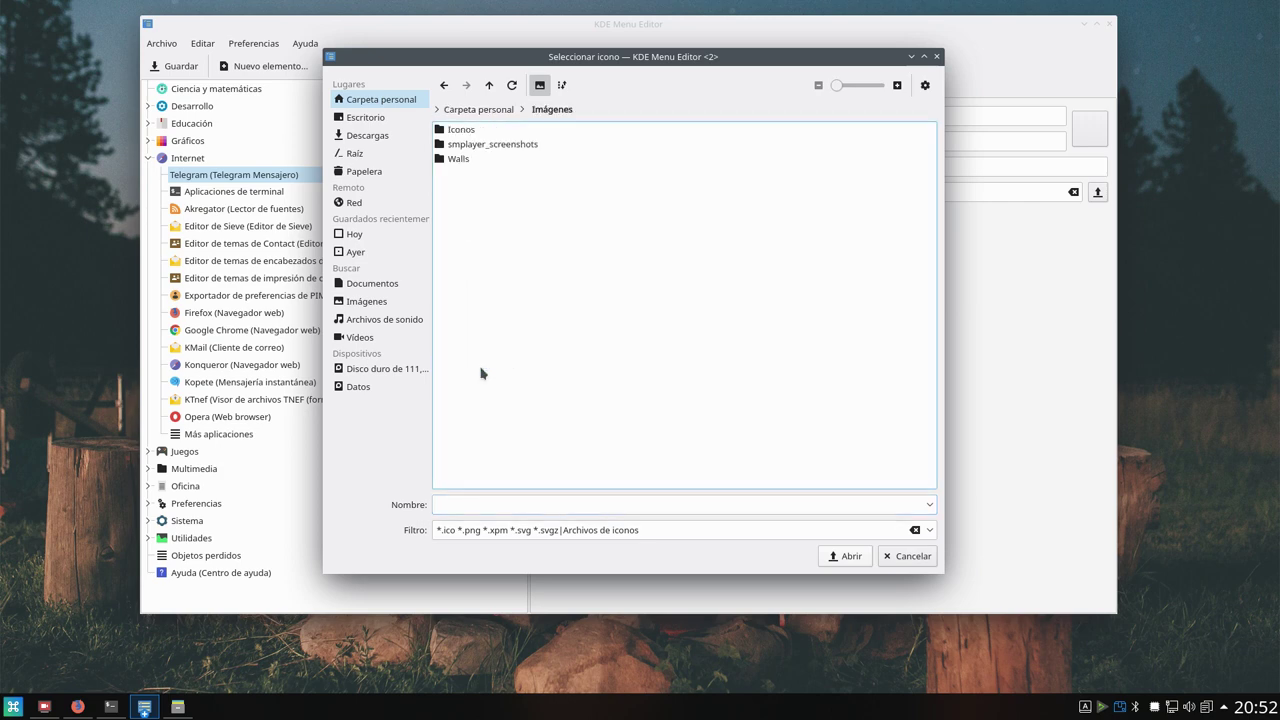
left_click(452, 130)
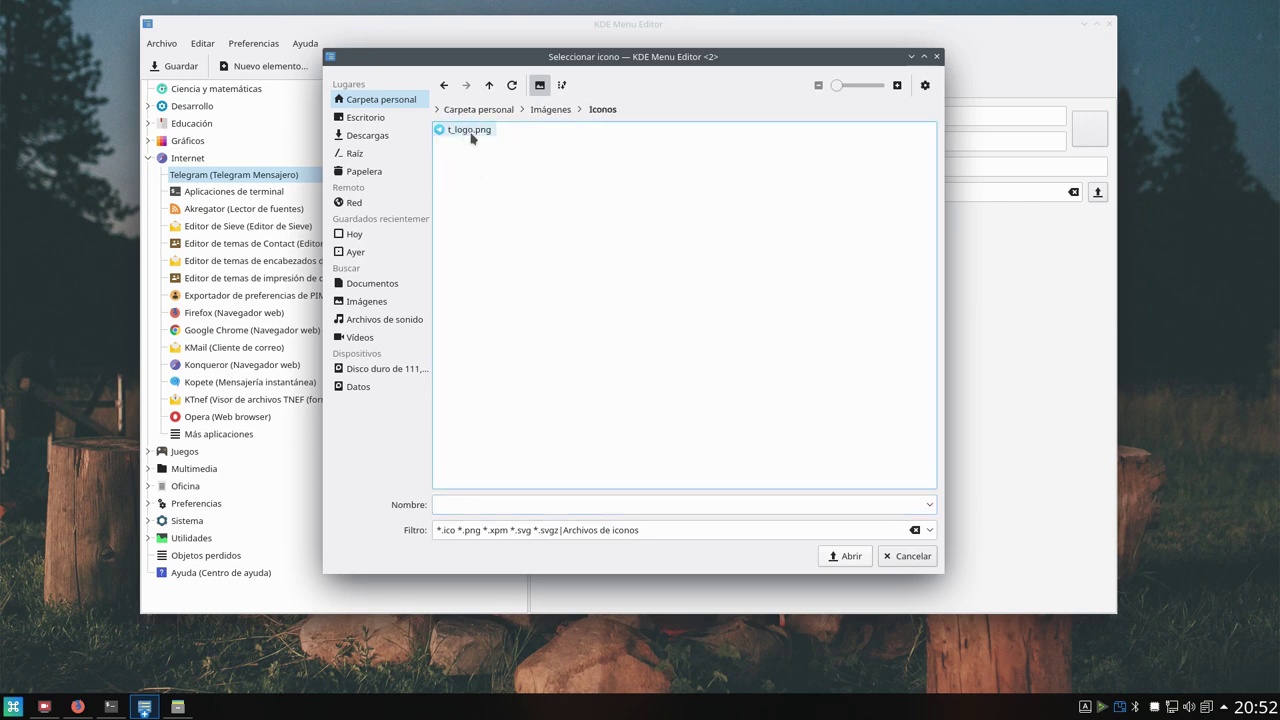
left_click(470, 132)
left_click(841, 557)
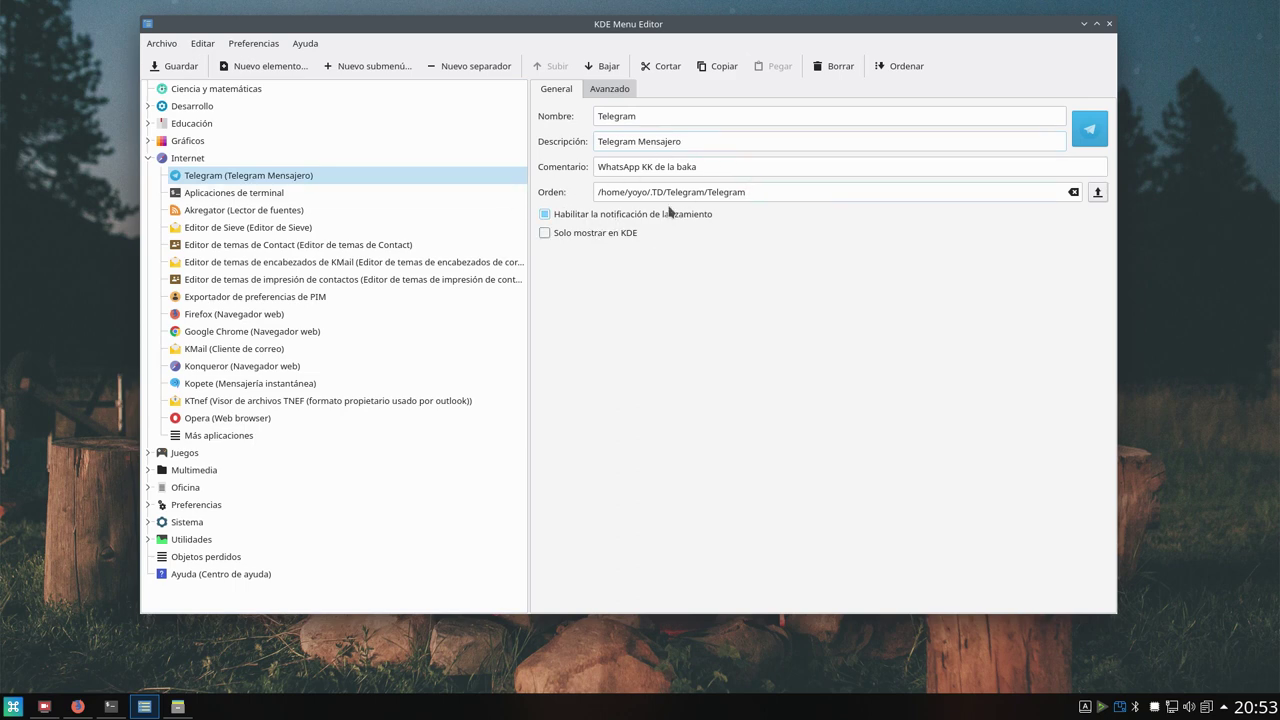
- Check the Telegram element's advanced settings and save the menu changes
left_click(618, 93)
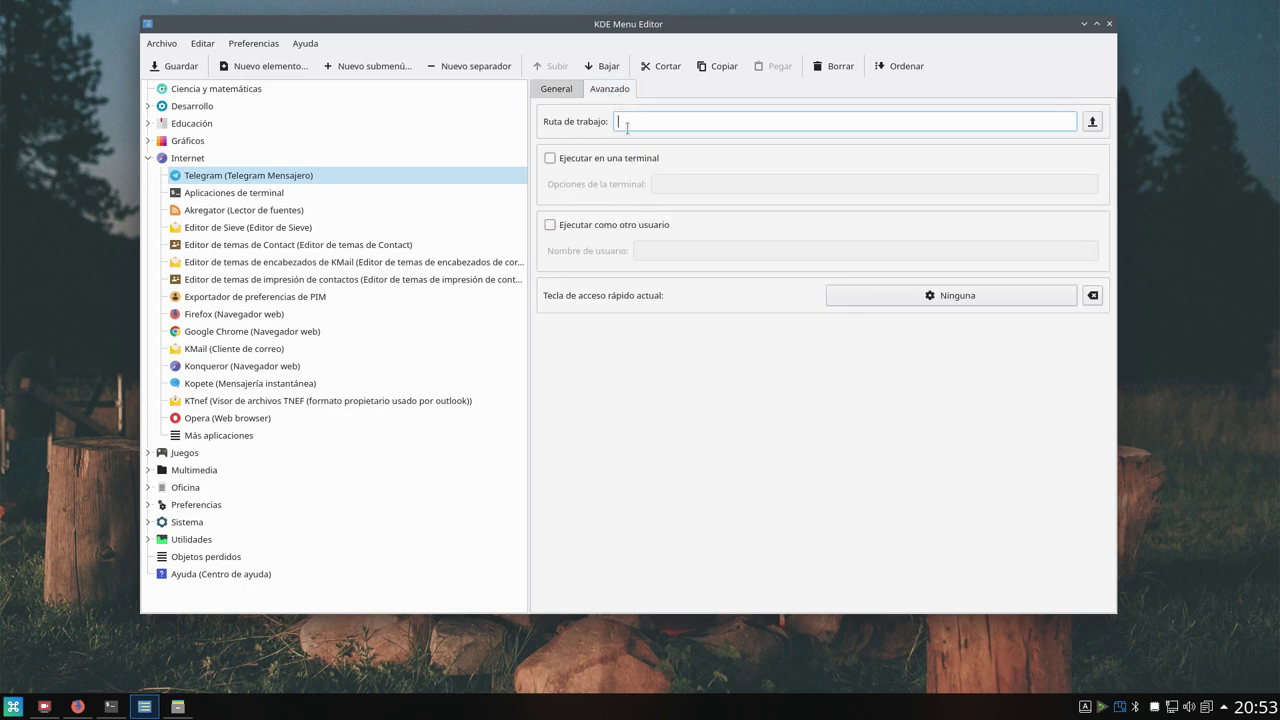
left_click(560, 91)
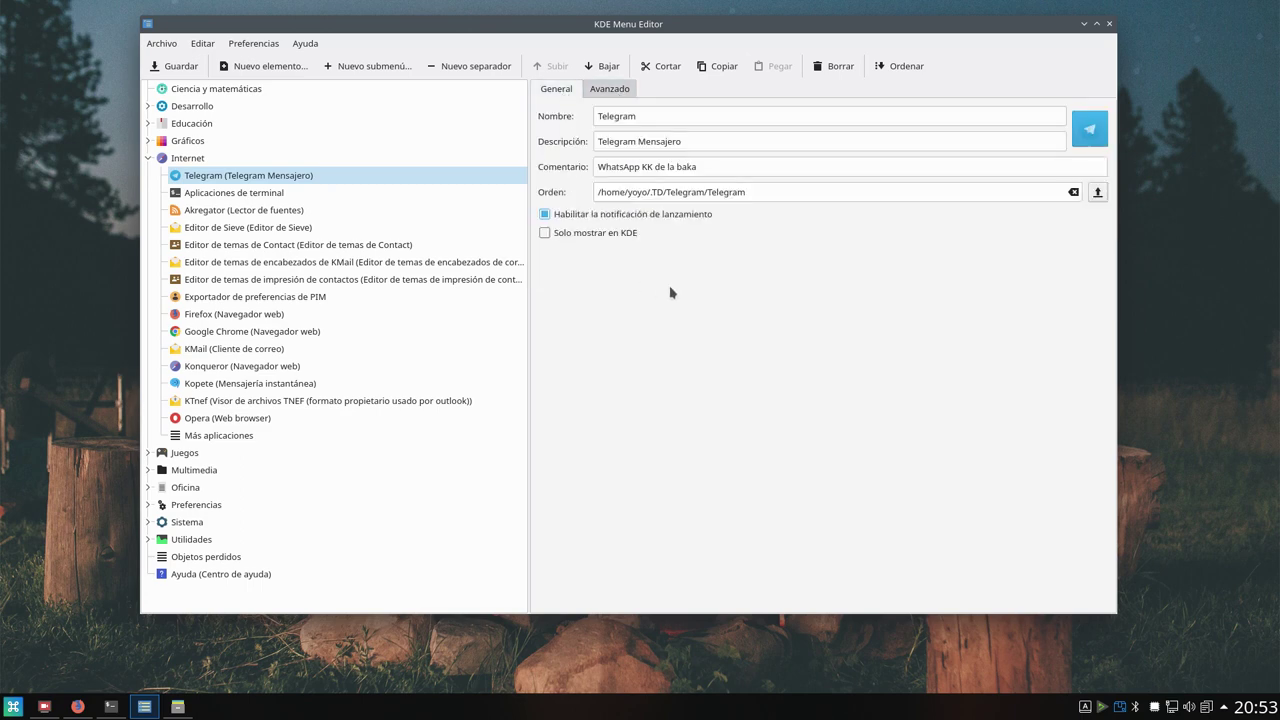
left_click(181, 66)
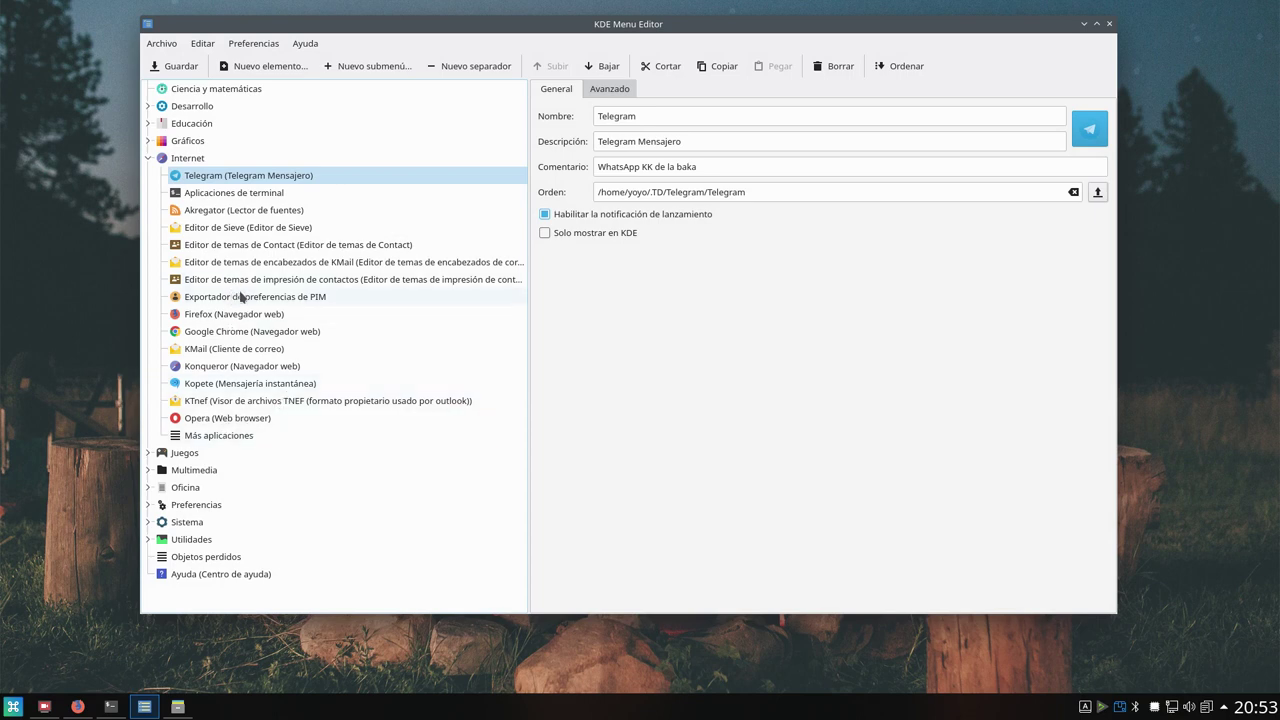
- Move the Telegram element directly below Kopete in the Internet category and save the menu, keeping the editor open
left_click(200, 178)
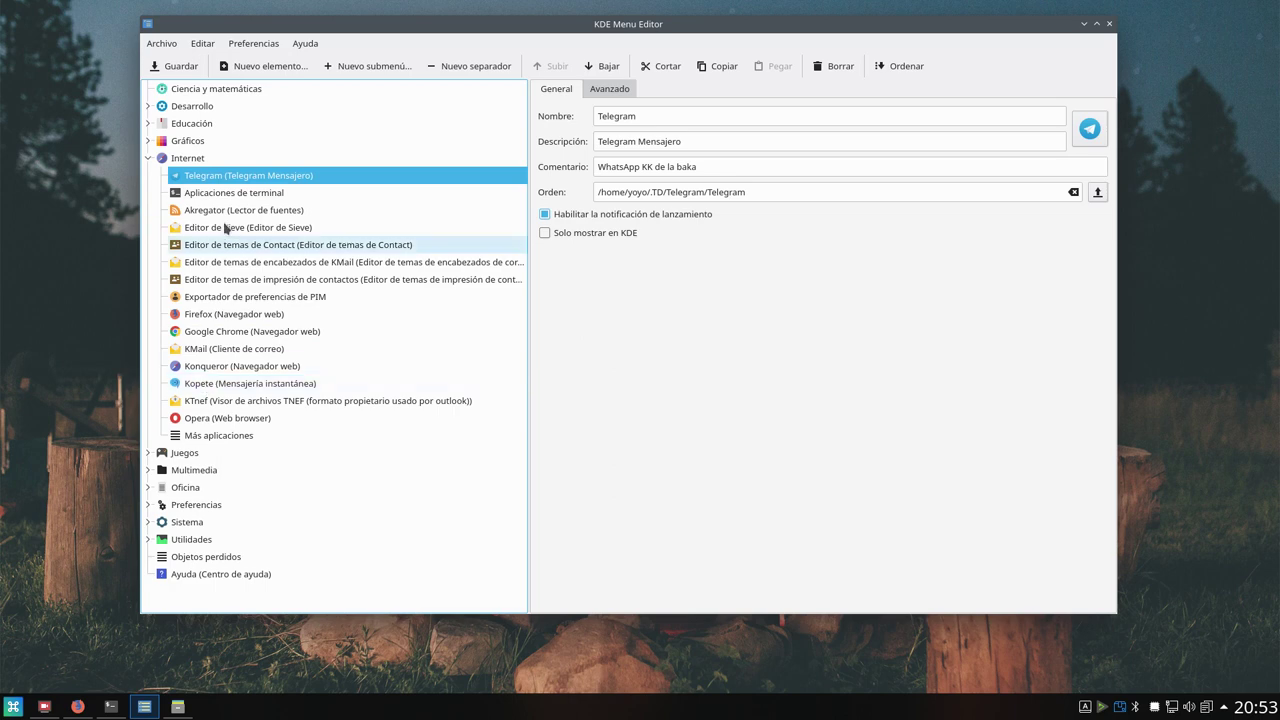
left_click_drag(205, 178, 218, 390)
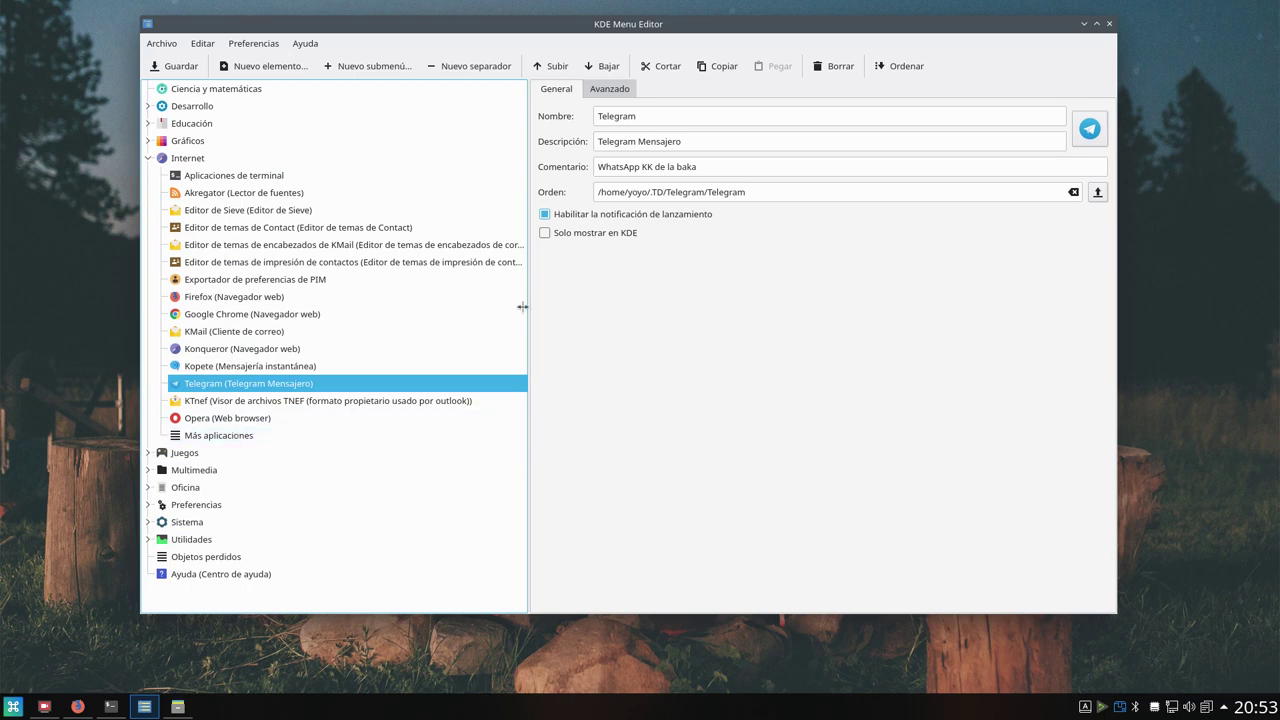
left_click(1109, 24)
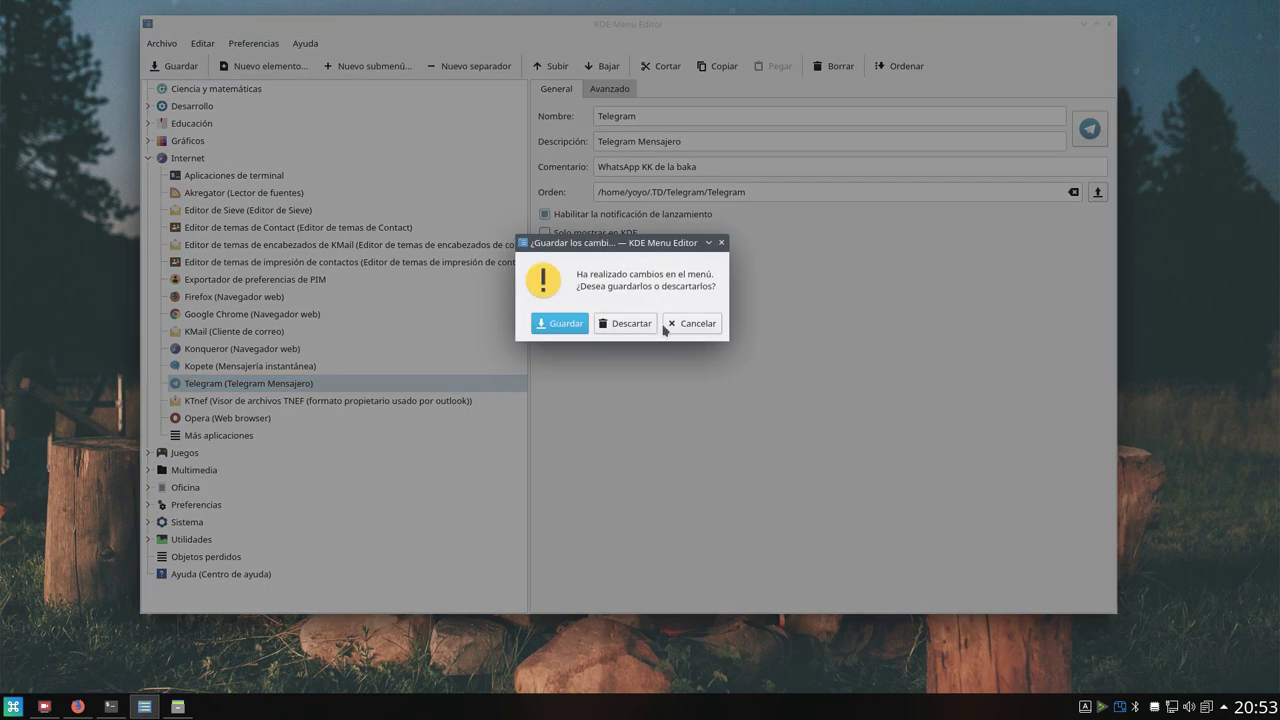
left_click(698, 324)
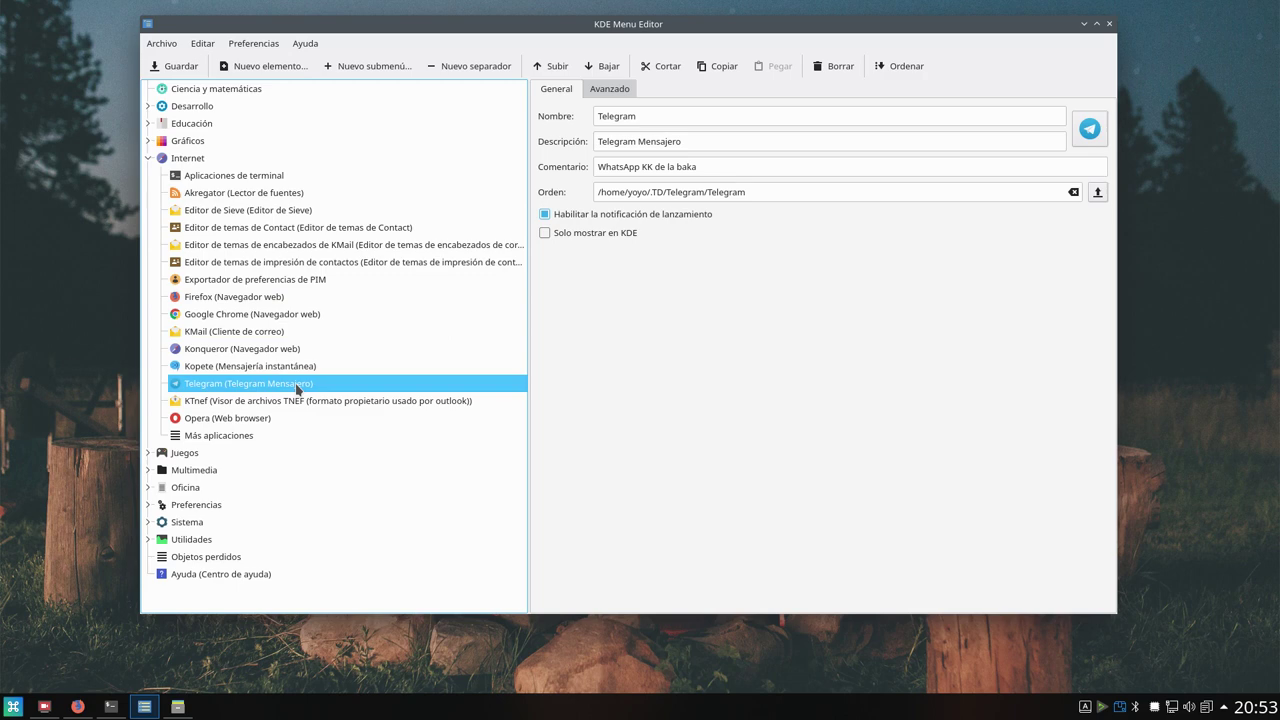
left_click(157, 66)
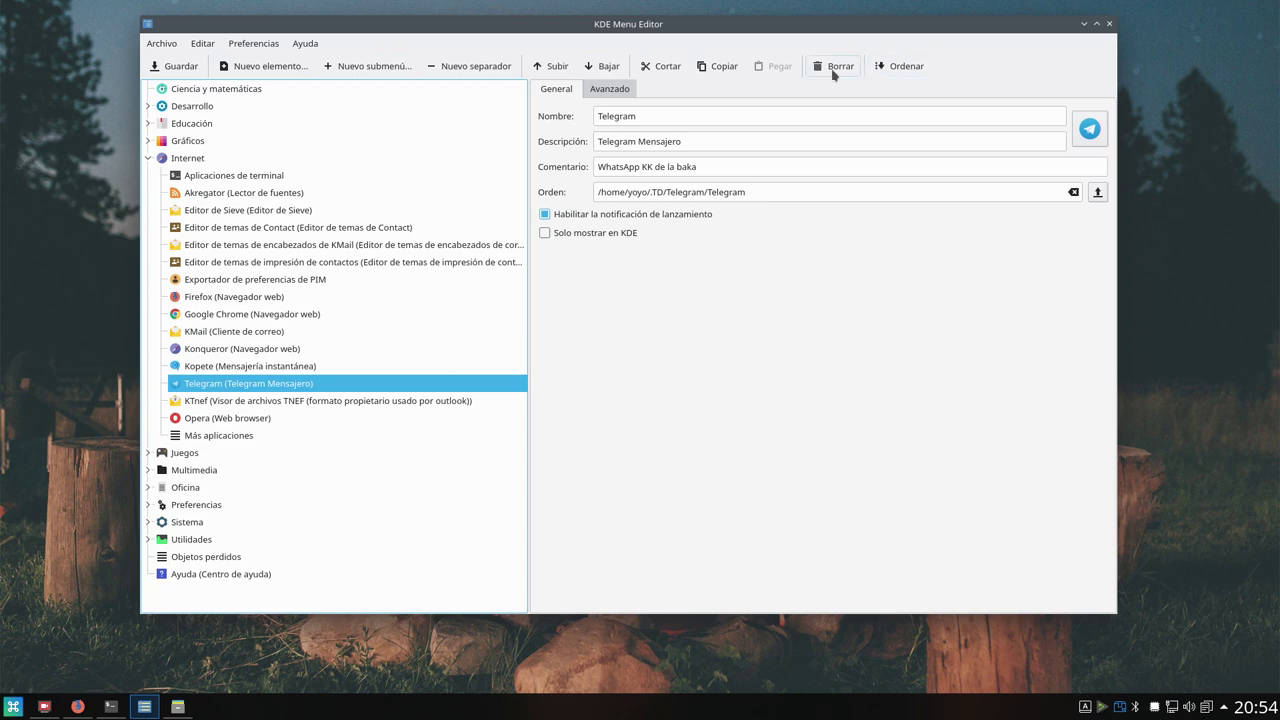
- Look over the menu's sorting options without applying any, save the menu again and minimise the editor
left_click(900, 66)
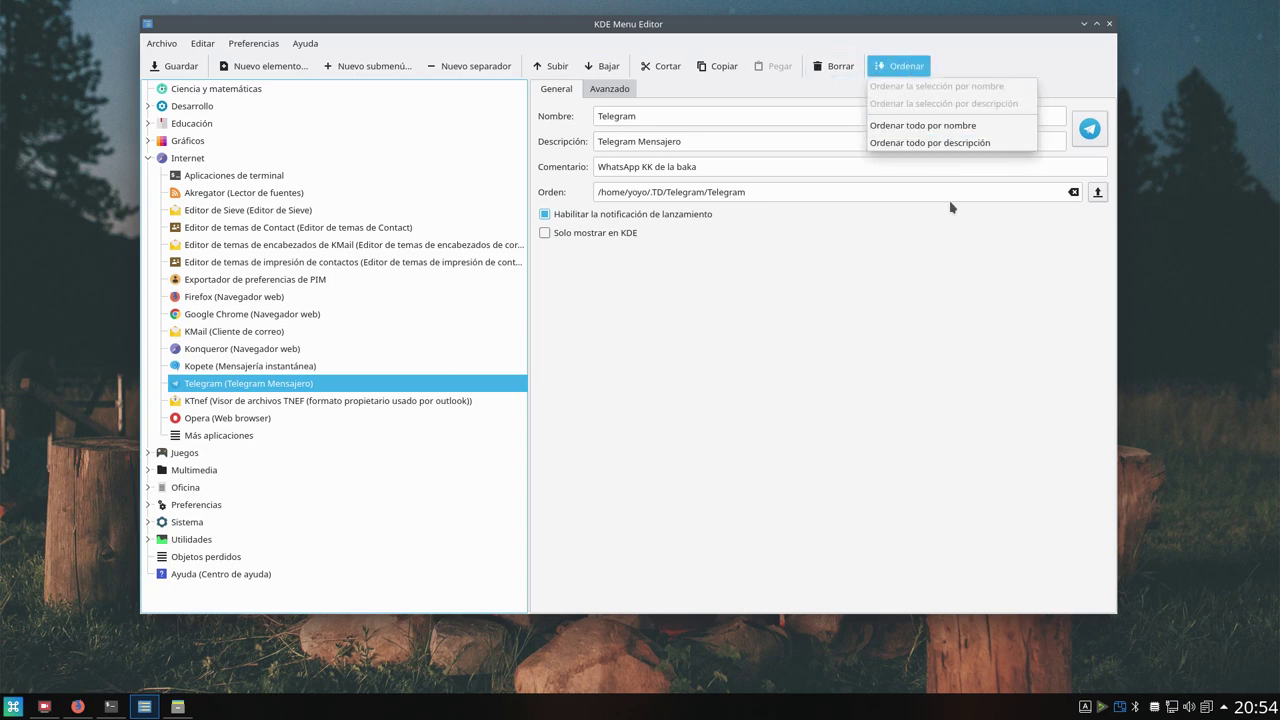
left_click(899, 338)
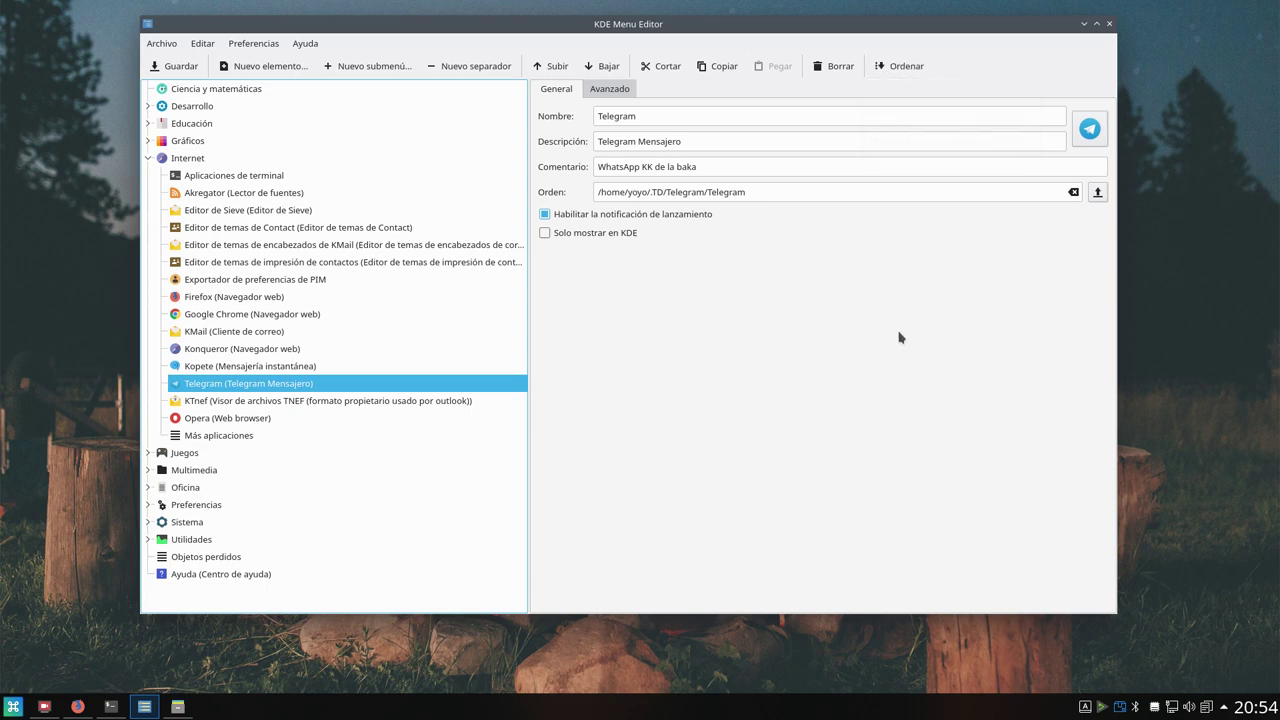
left_click(262, 400)
left_click(262, 385)
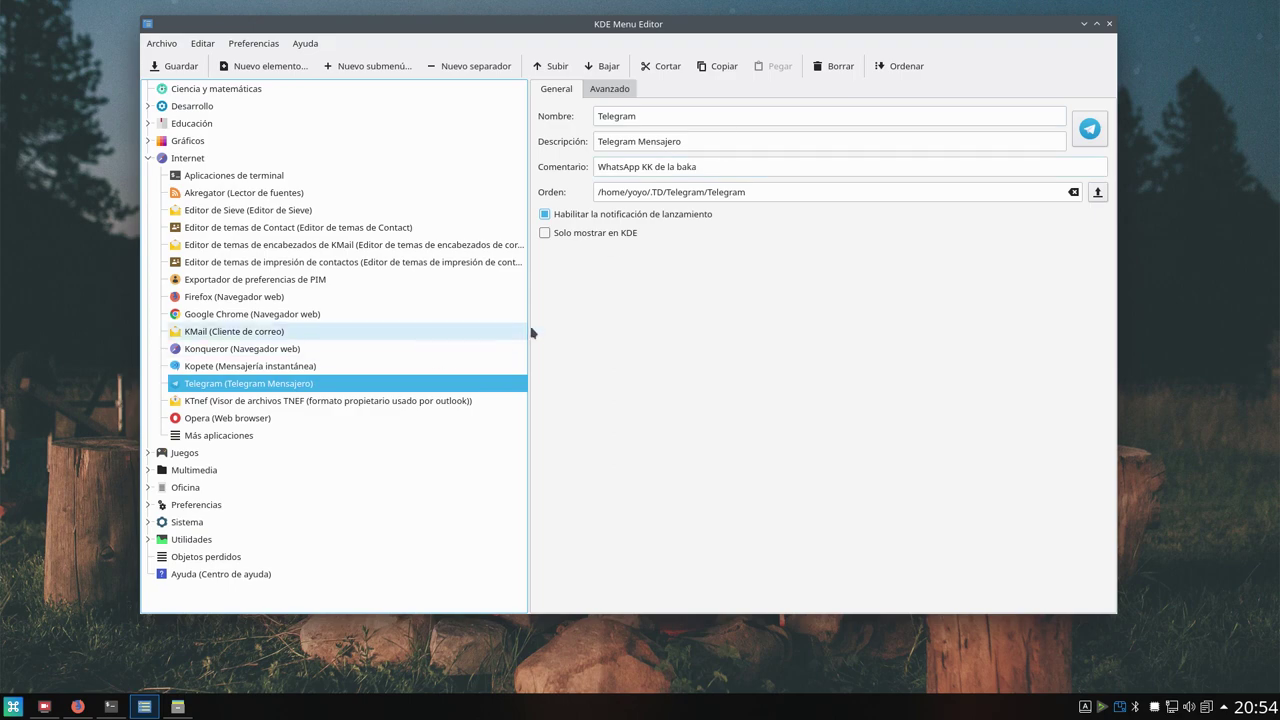
left_click(180, 68)
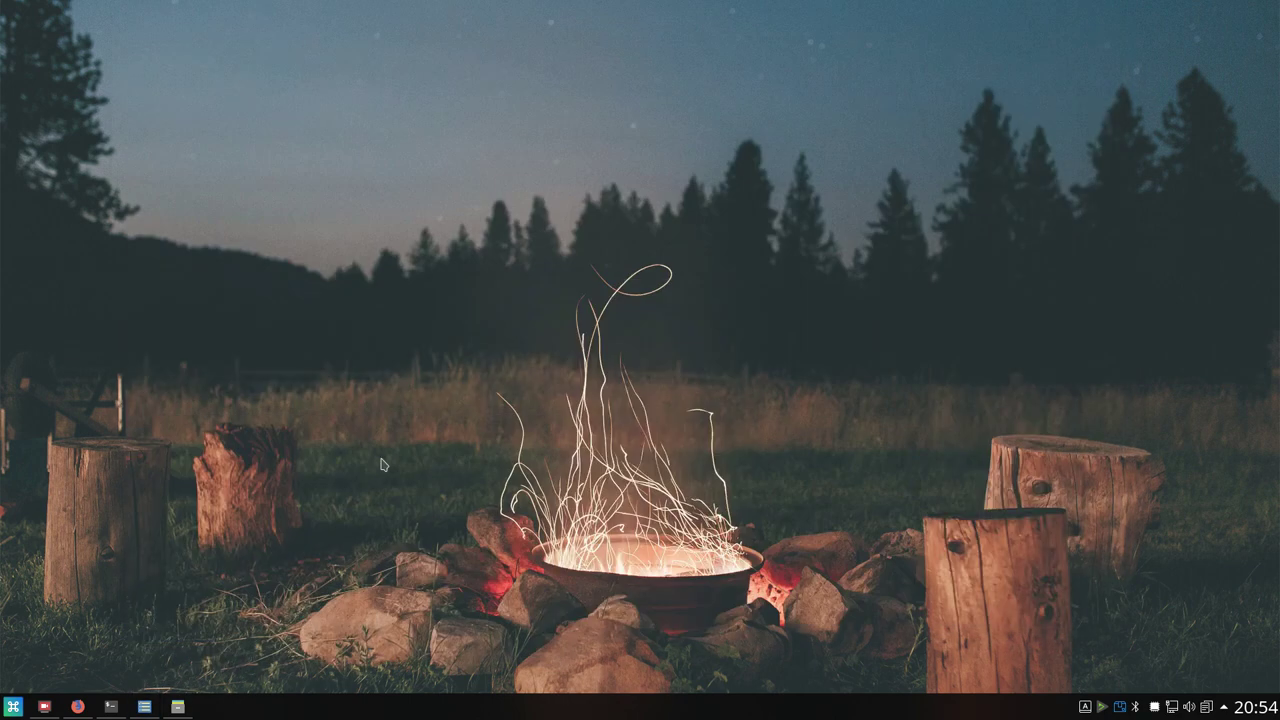
left_click(1084, 23)
- Launch Telegram from the Internet category of the application launcher and minimise its welcome window
left_click(12, 706)
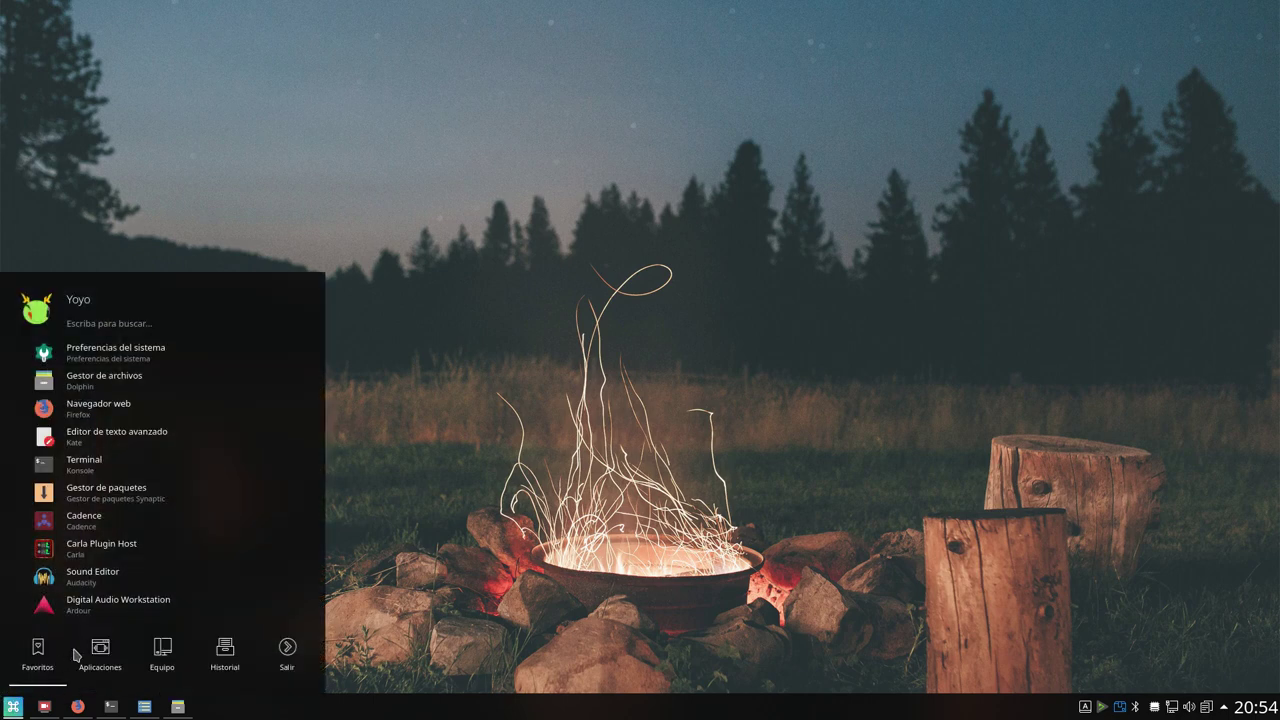
left_click(100, 650)
left_click(143, 432)
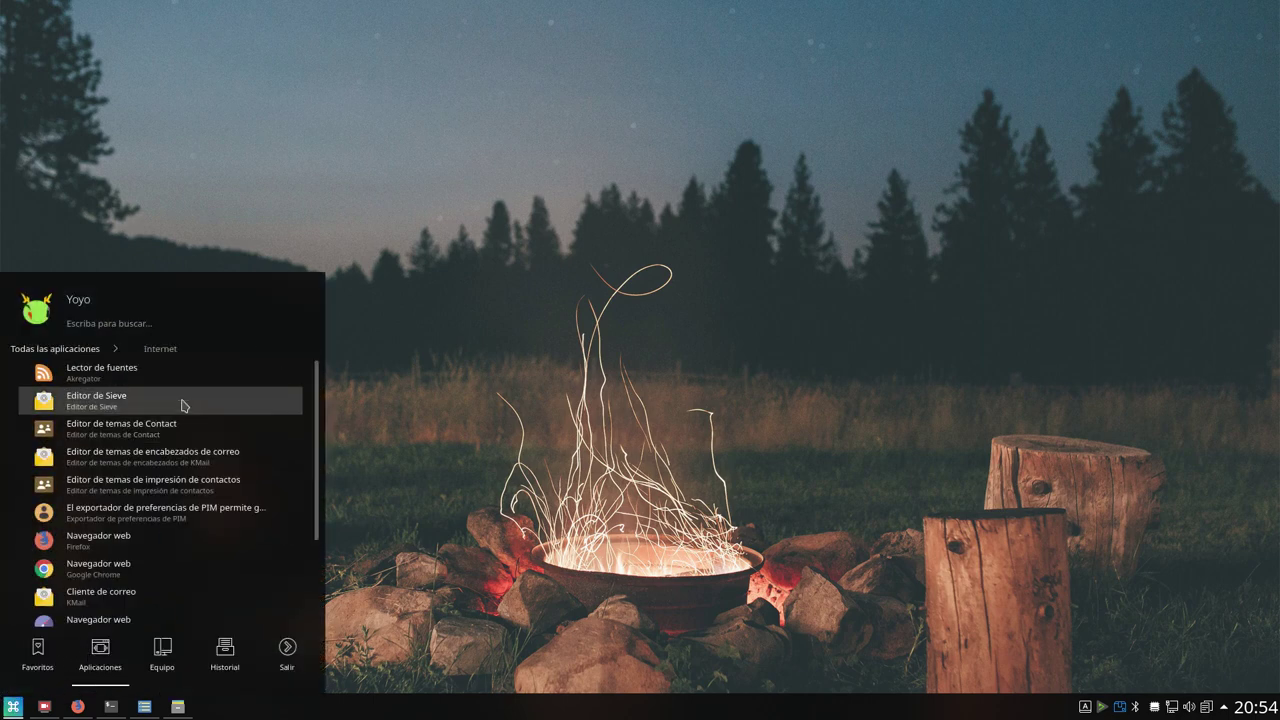
scroll(180, 403, "down", 3)
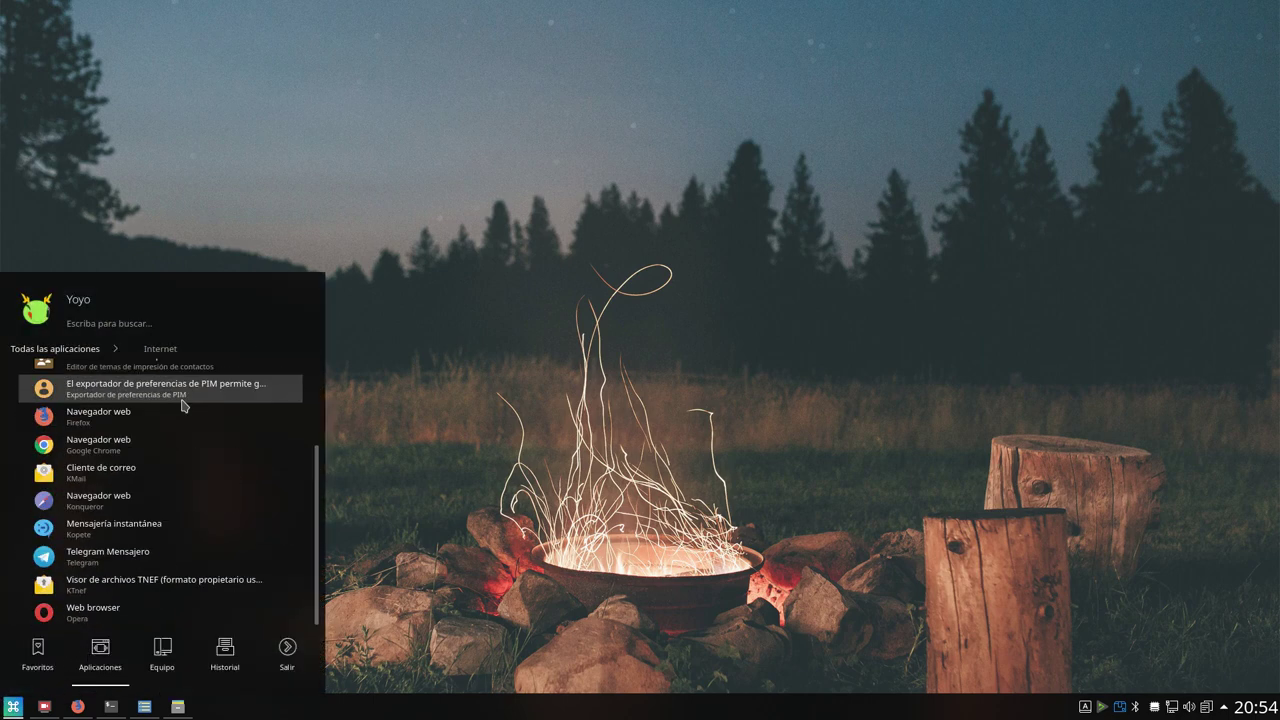
left_click(113, 566)
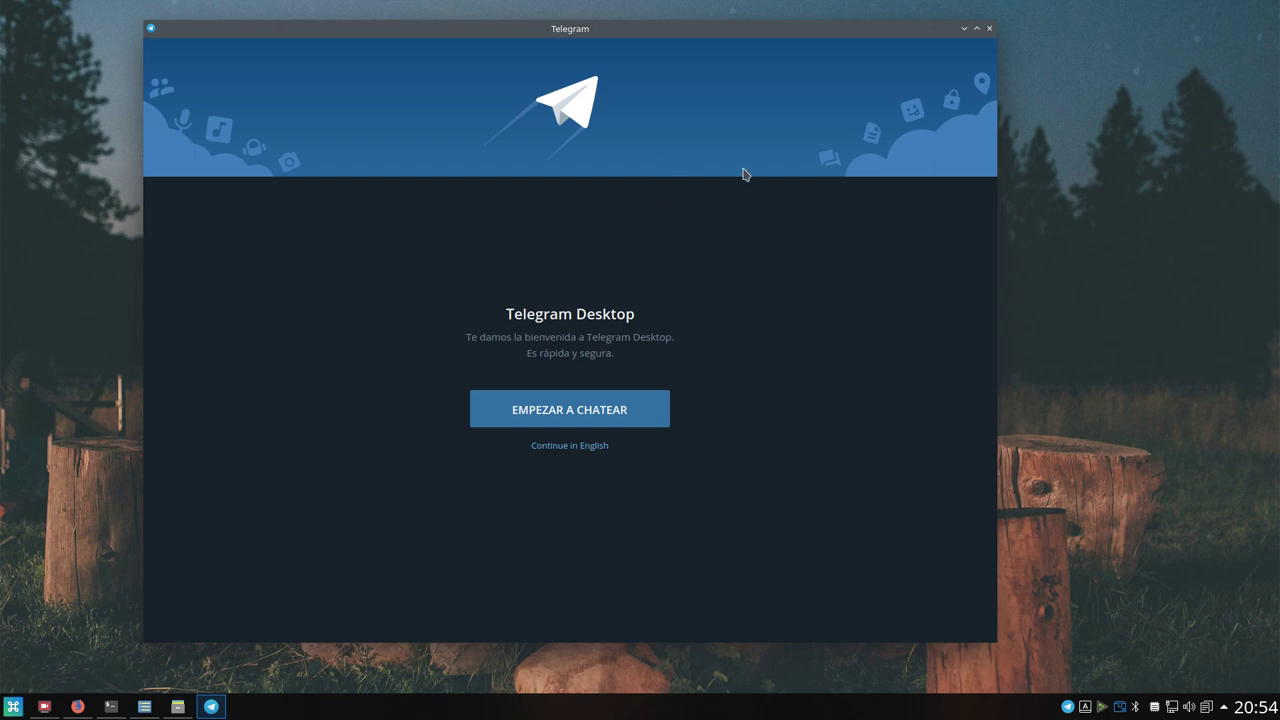
left_click(963, 29)
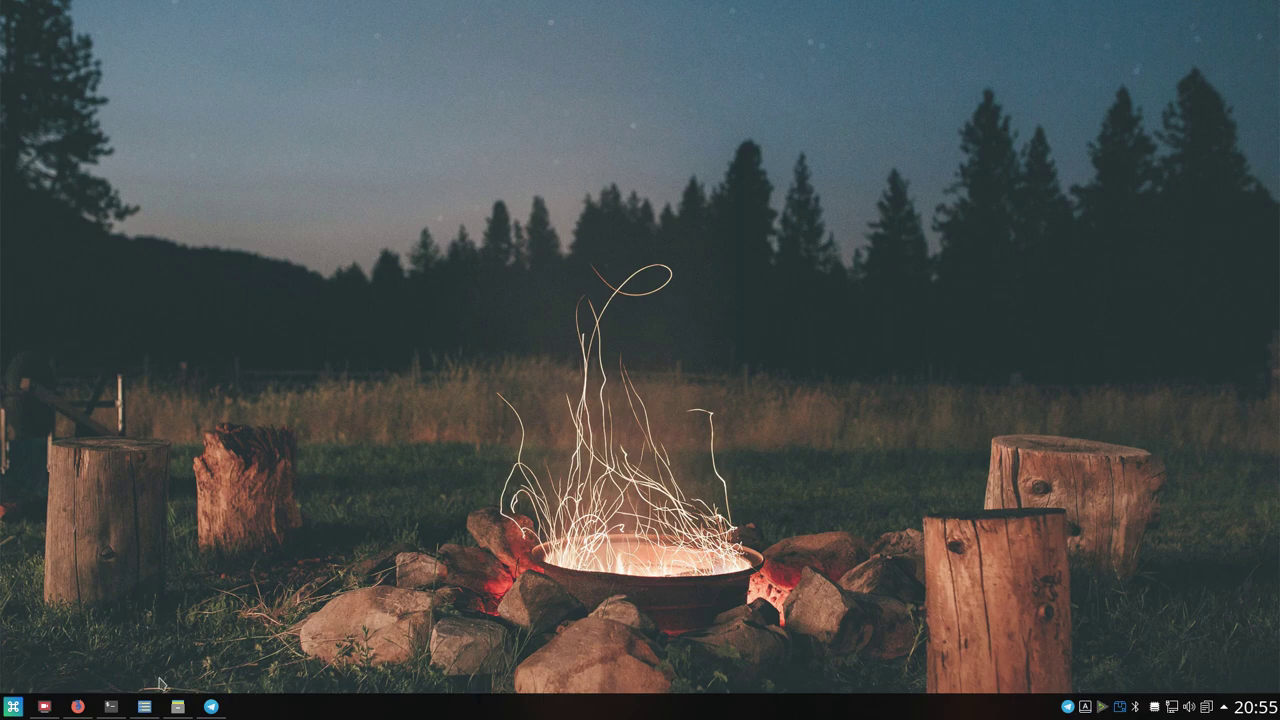
- Show the SimpleScreenRecorder window and check the system's notice of available updates
left_click(47, 708)
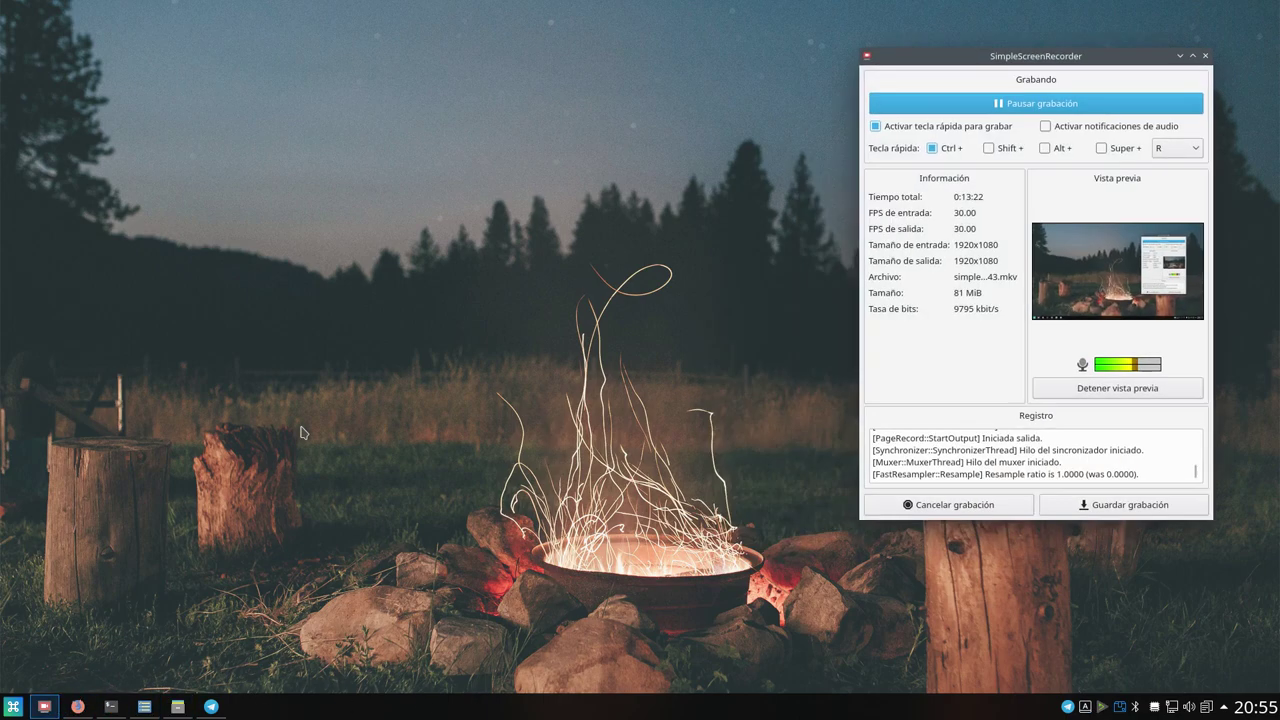
left_click(1122, 708)
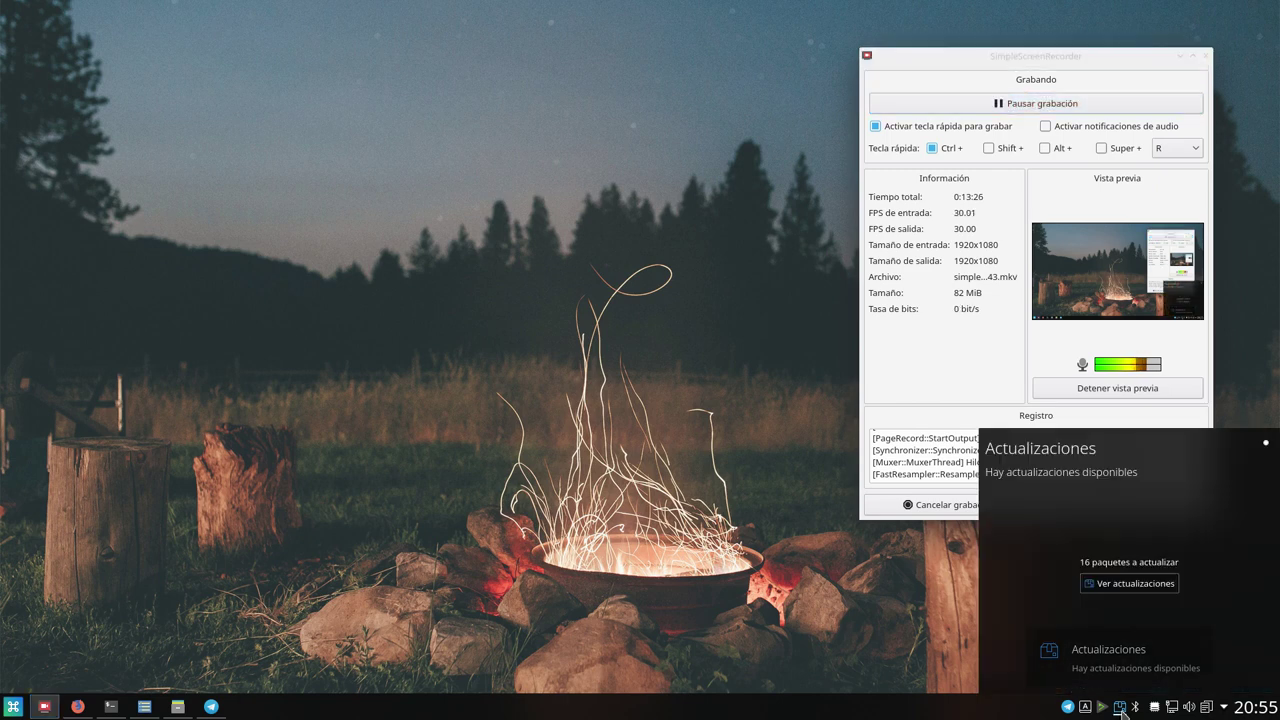
left_click(781, 558)
left_click_drag(1023, 65, 1035, 67)
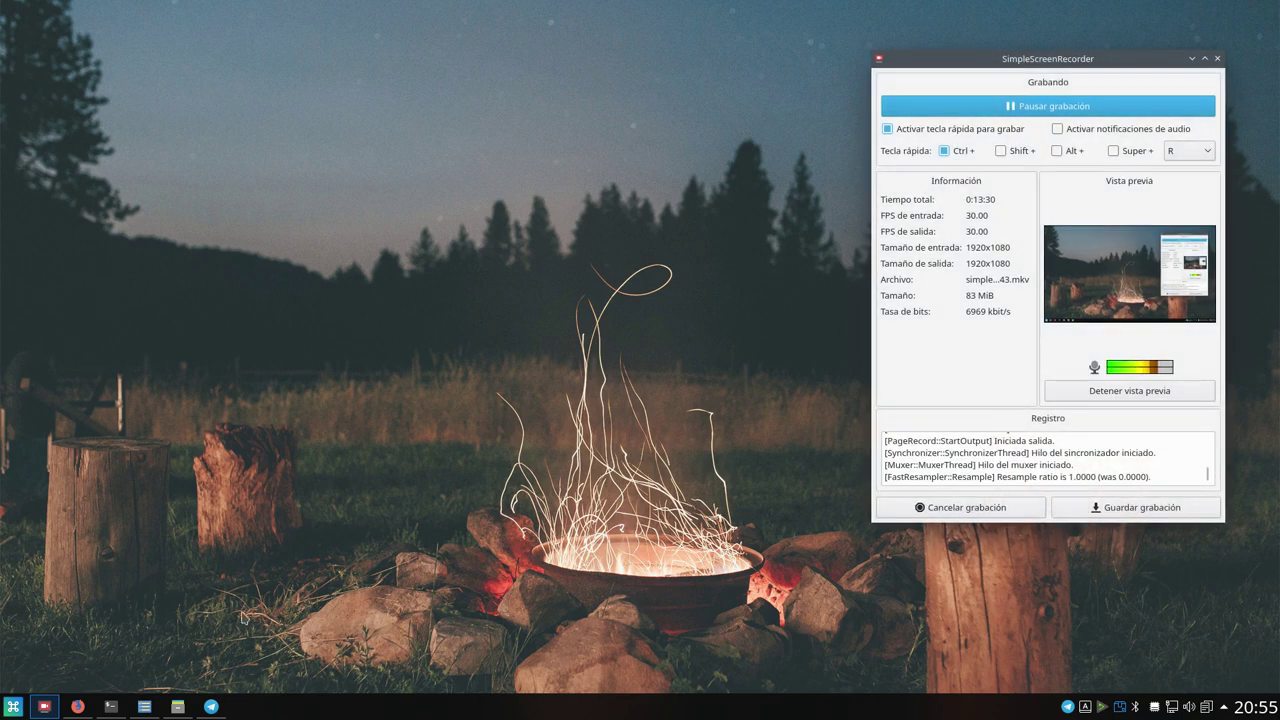
- View the neofetch system information in Konsole and the playlist in DeaDBeeF, minimising both windows to leave only the screen recorder
left_click(111, 706)
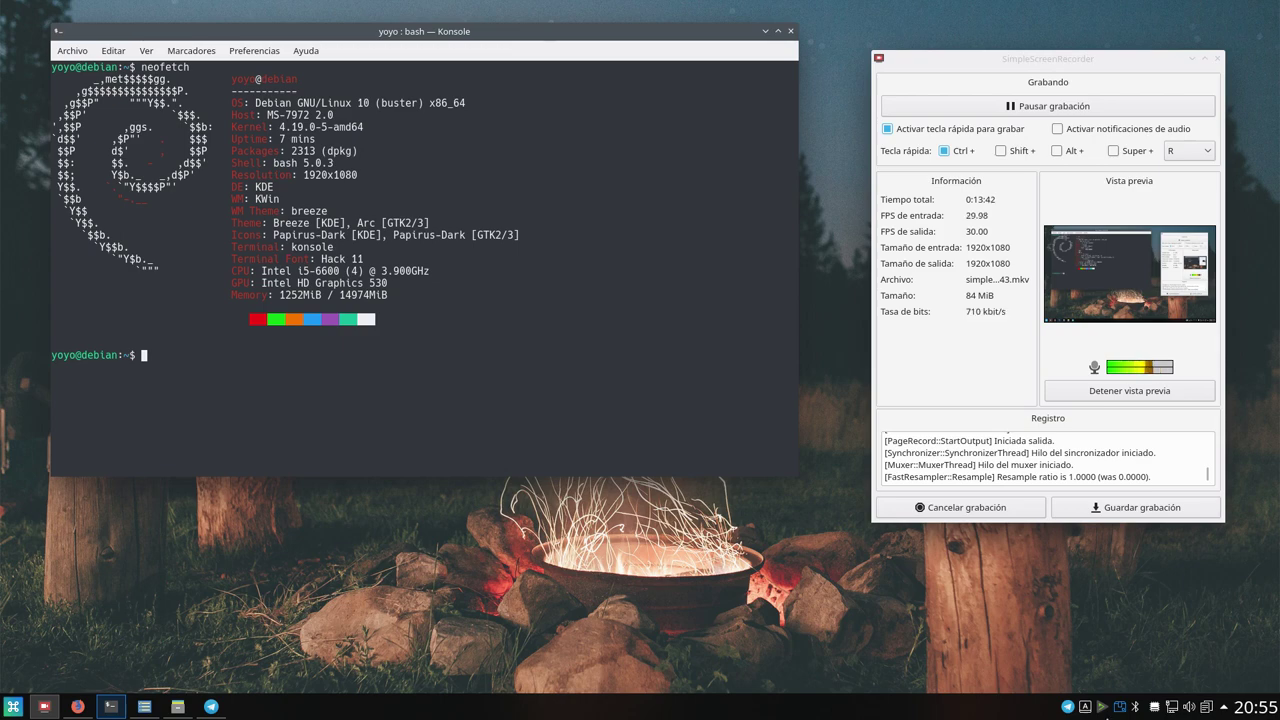
left_click(1101, 707)
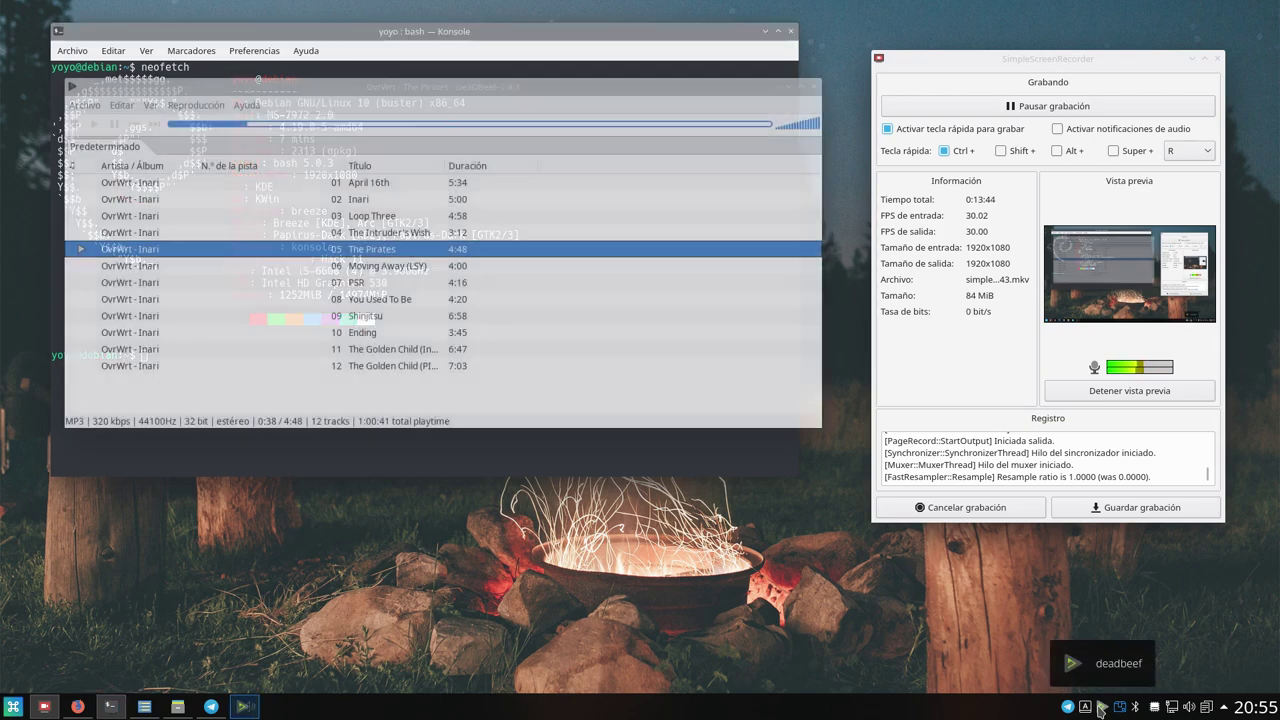
left_click(768, 31)
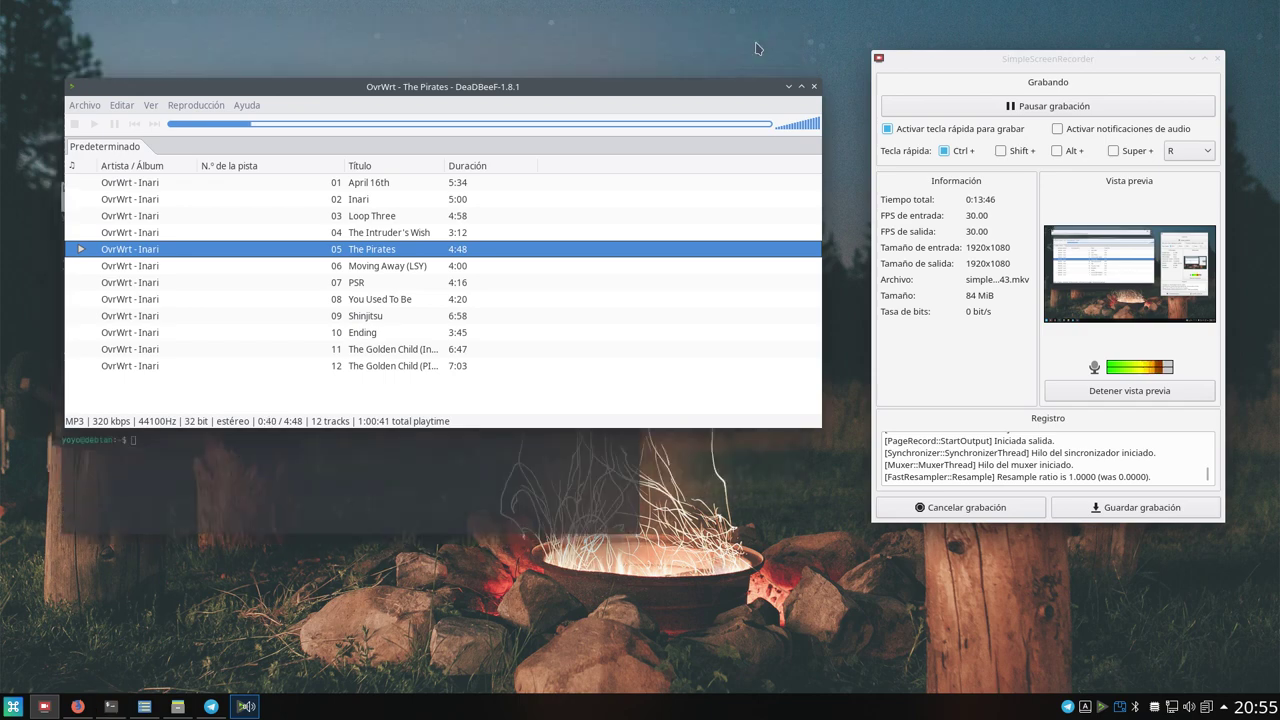
left_click_drag(666, 91, 672, 97)
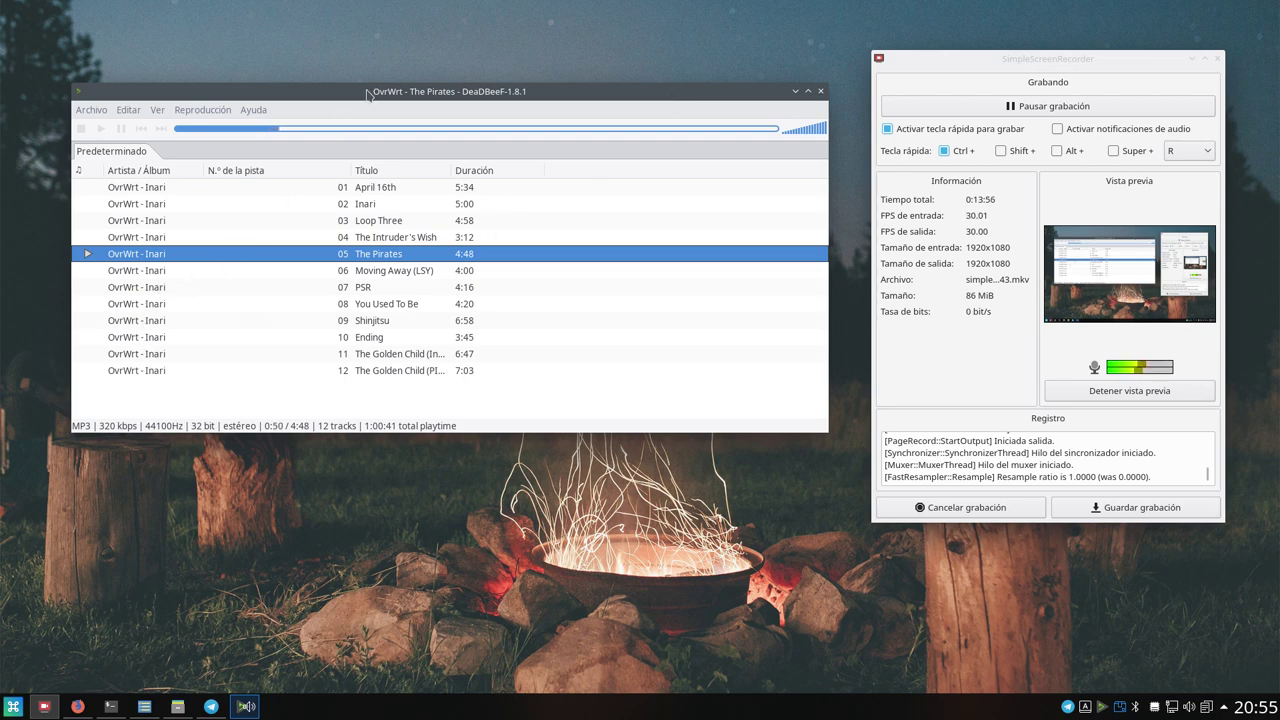
left_click_drag(368, 94, 373, 69)
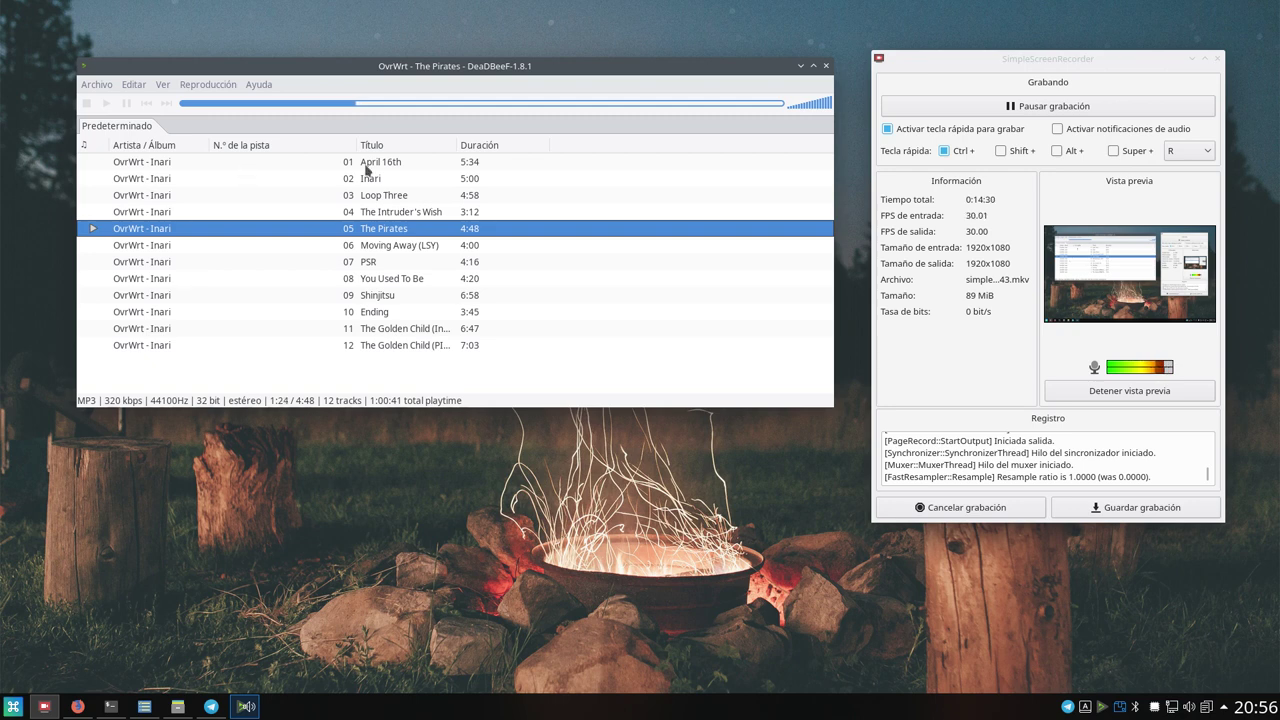
left_click(802, 67)
left_click_drag(998, 74, 642, 84)
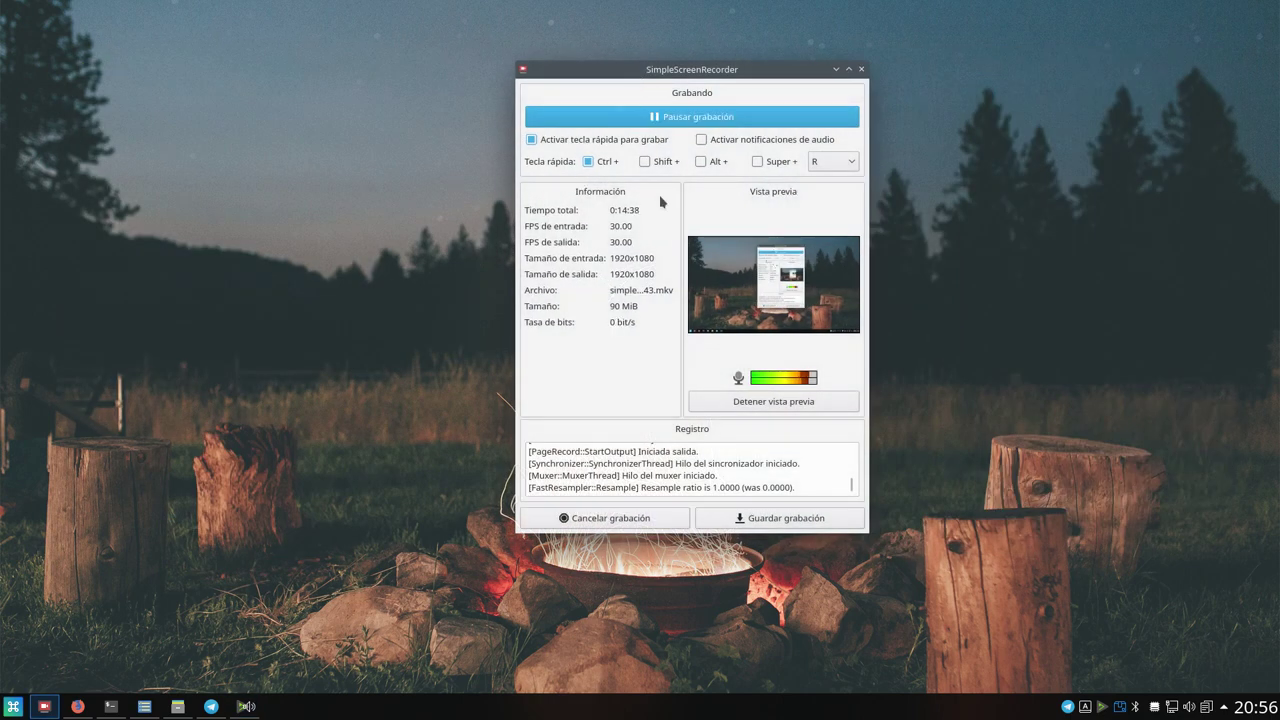